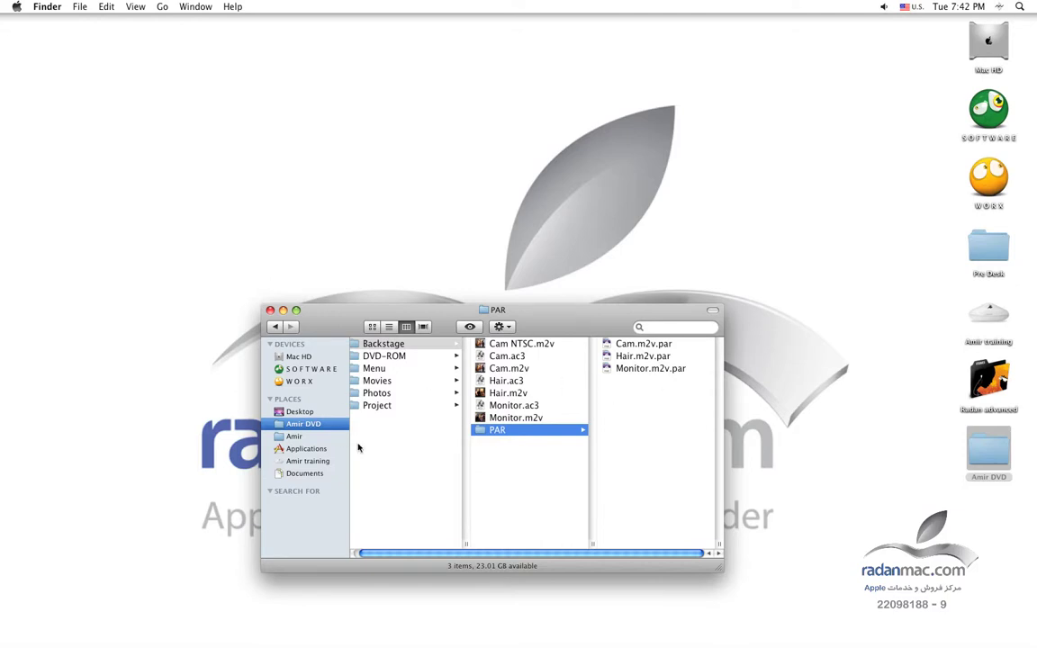
Step: Look through the Menu and Movies folders, including the MPEG and Languages subfolders of Movies
mouse_move(400, 641)
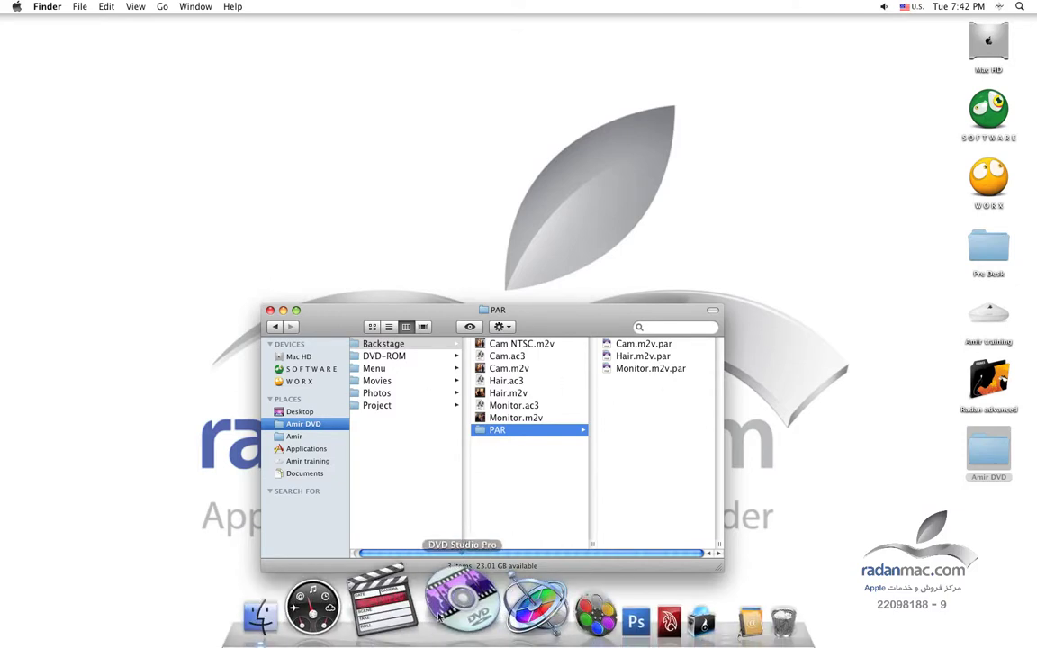
click(373, 368)
drag(535, 333, 574, 335)
click(454, 385)
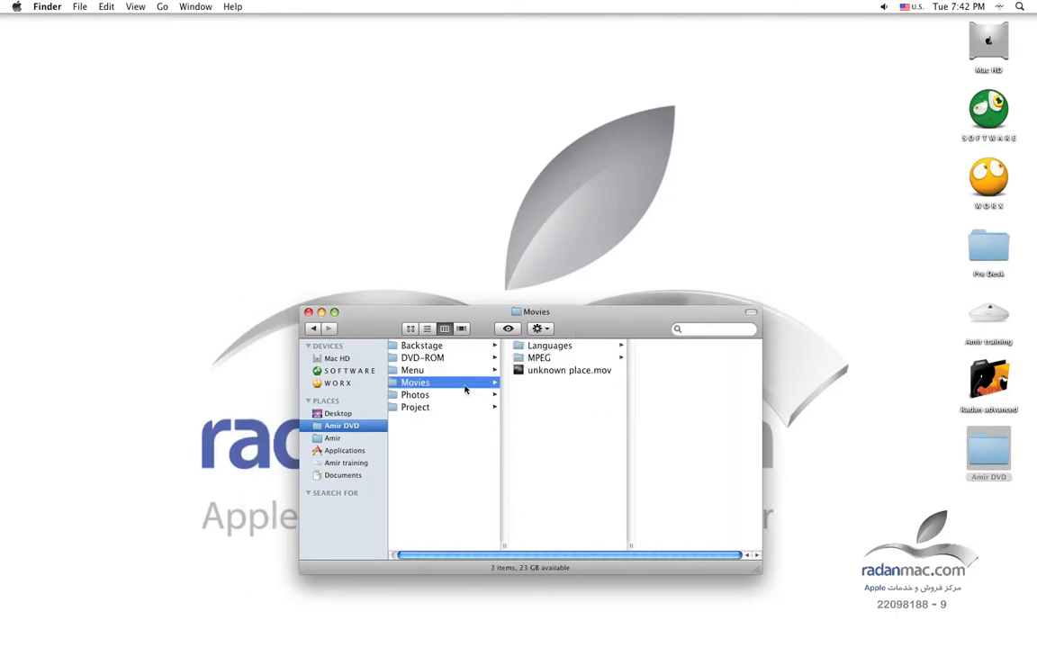
click(576, 359)
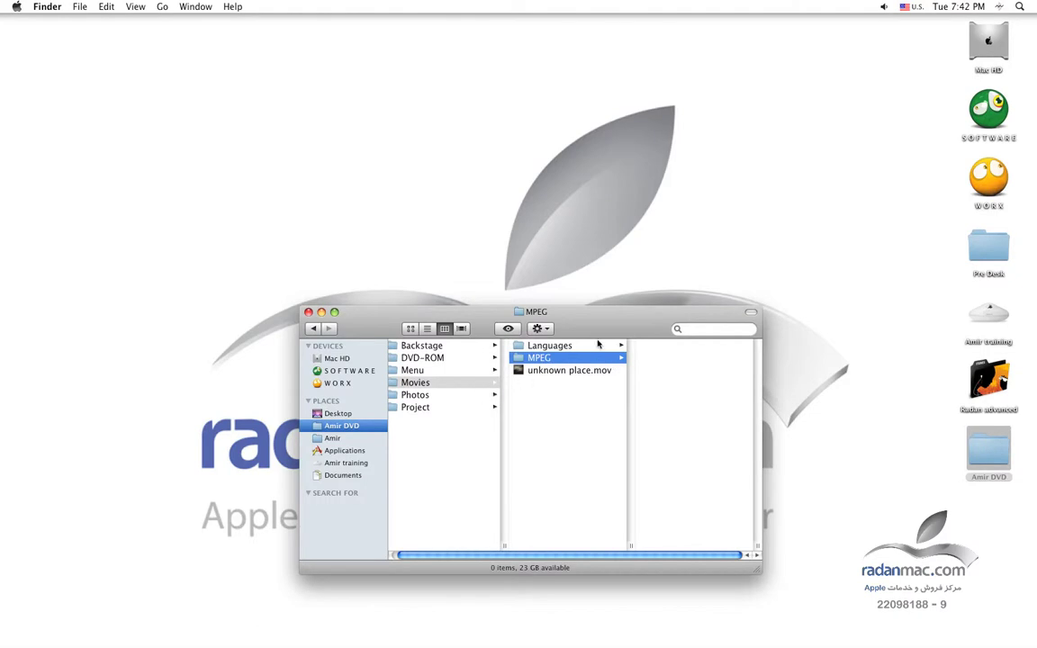
click(597, 345)
click(720, 372)
Step: Look through the Photos folder with its Photo's Audio and MPEG subfolders, and the Project folder
scroll(628, 393, left, 5)
click(457, 395)
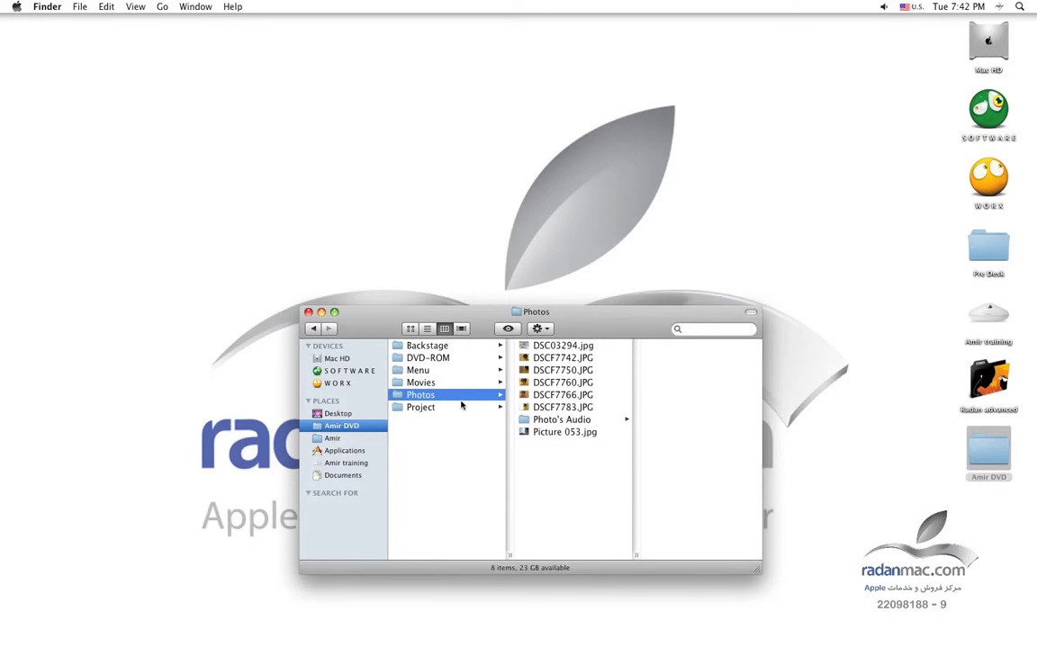
click(562, 420)
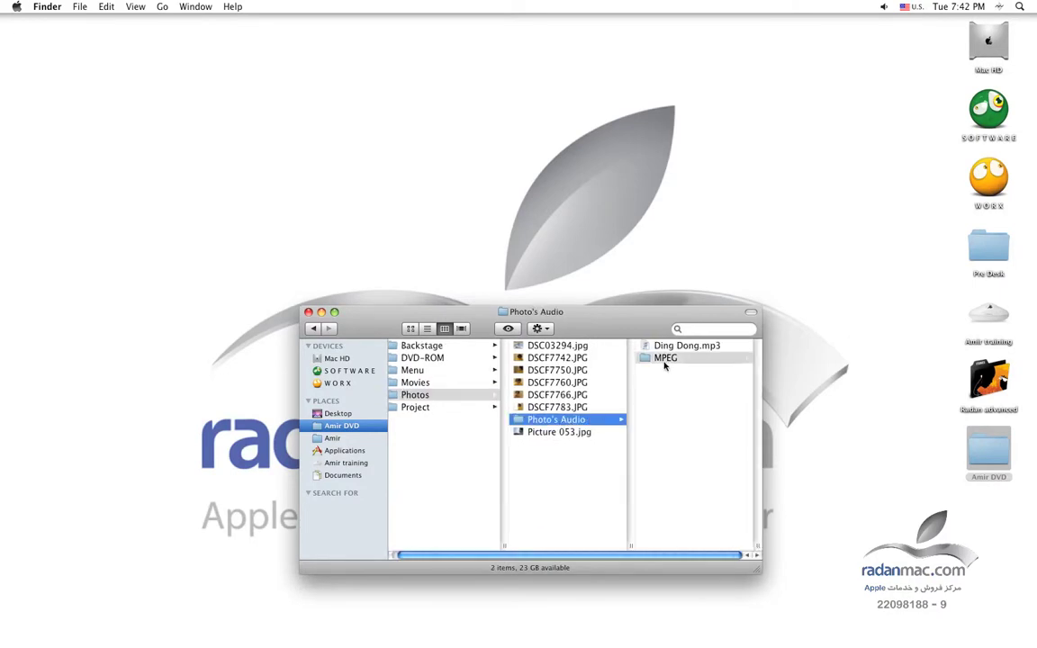
click(664, 359)
scroll(590, 396, left, 4)
click(432, 407)
click(437, 396)
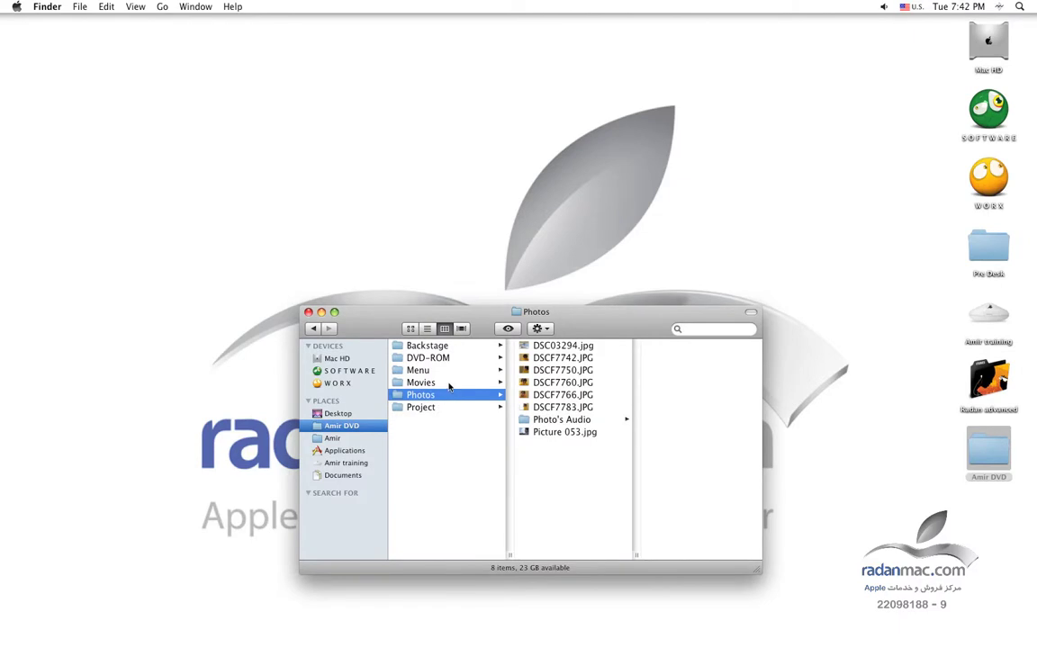
Step: Examine the MPEG subfolder of Movies, the Cam video files in Backstage and the contents of its PAR folder
click(453, 384)
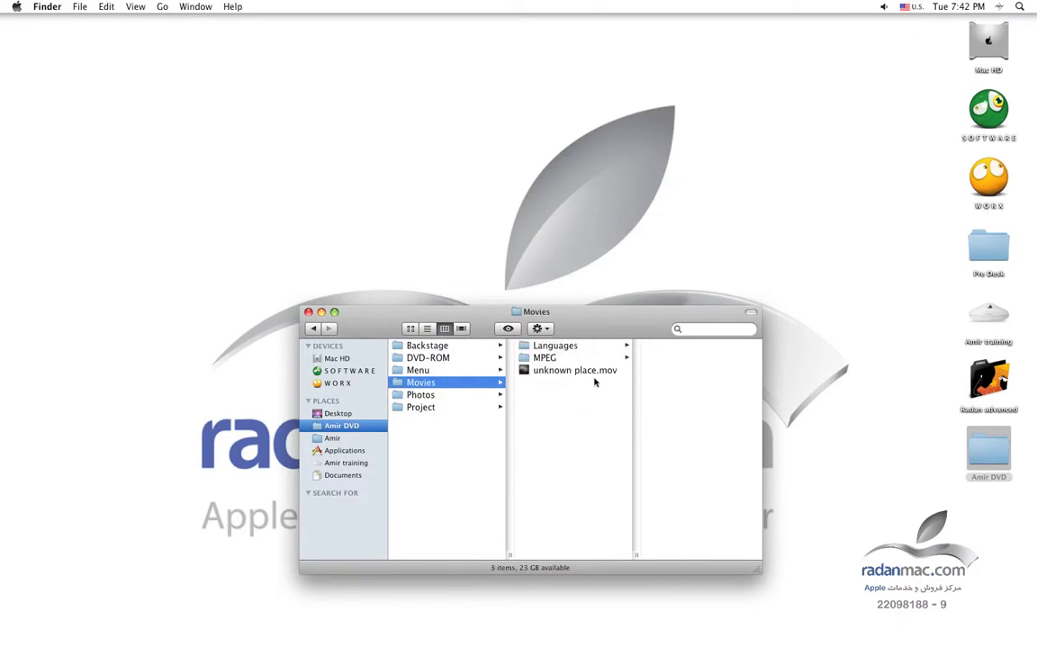
drag(609, 321, 654, 315)
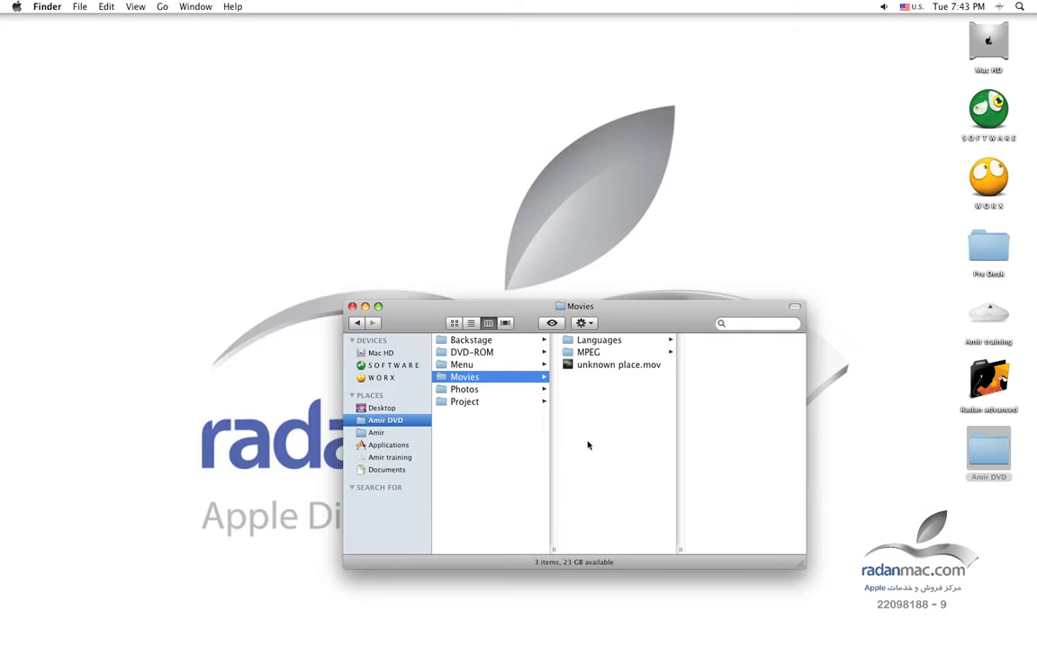
click(612, 351)
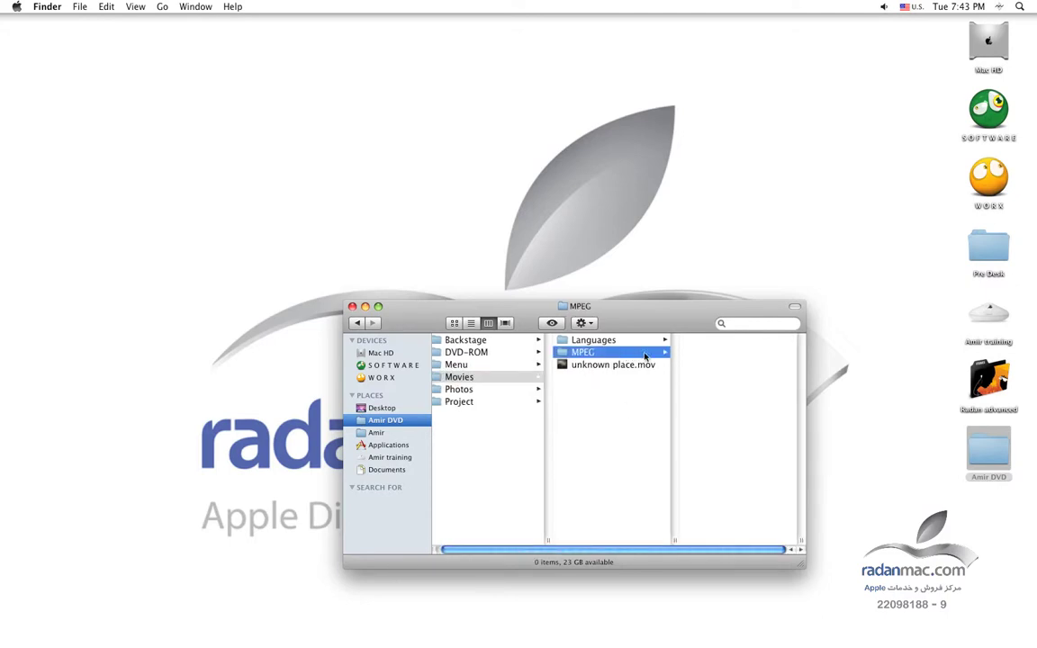
click(518, 341)
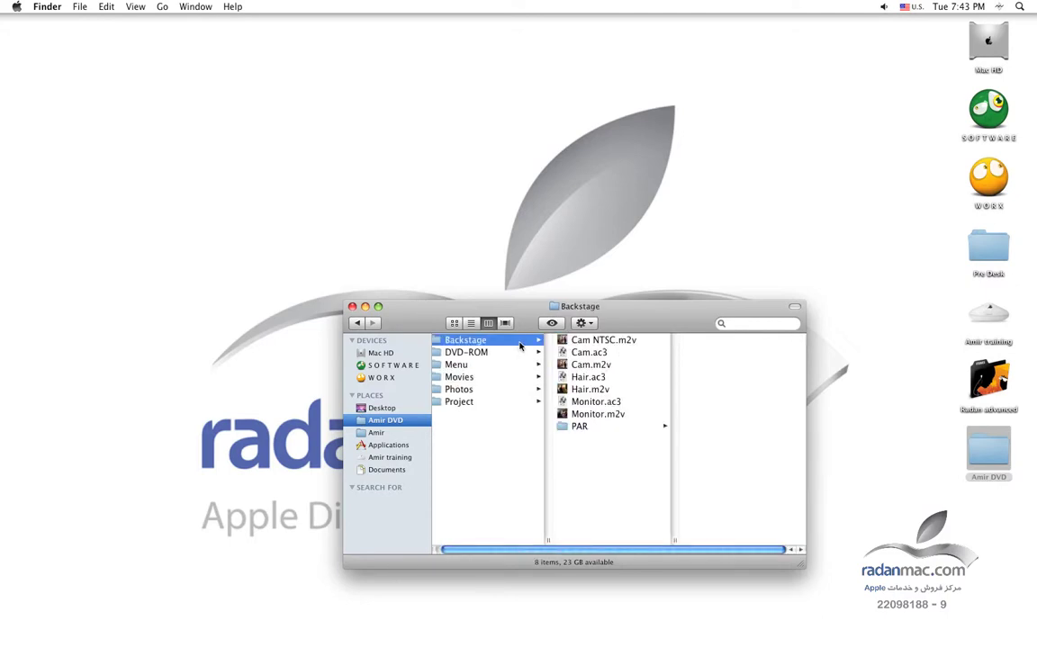
click(623, 339)
click(615, 366)
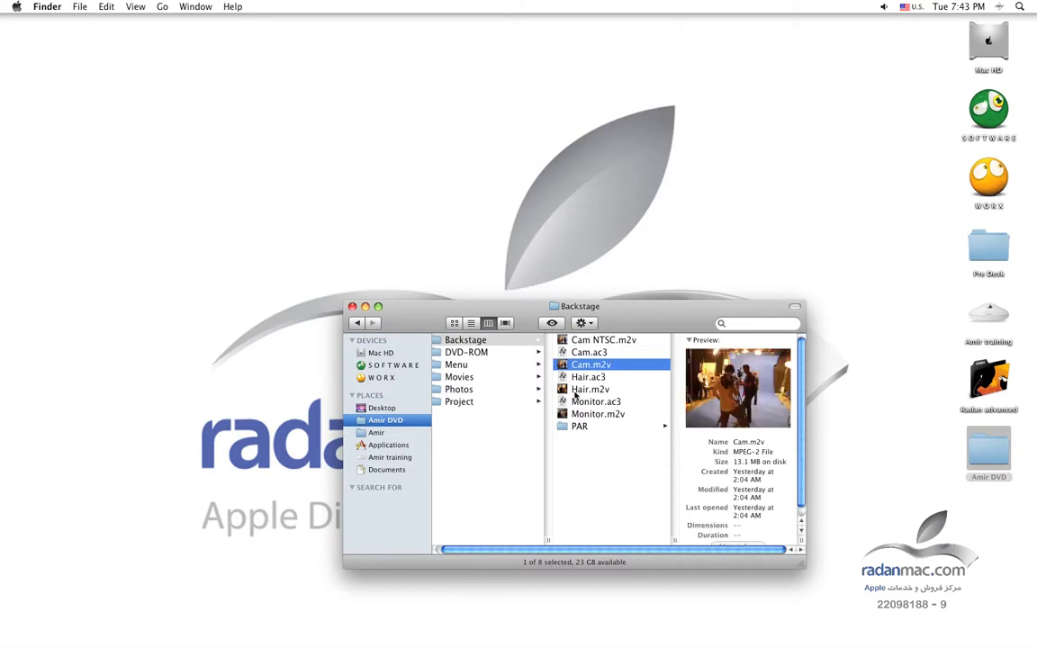
click(632, 431)
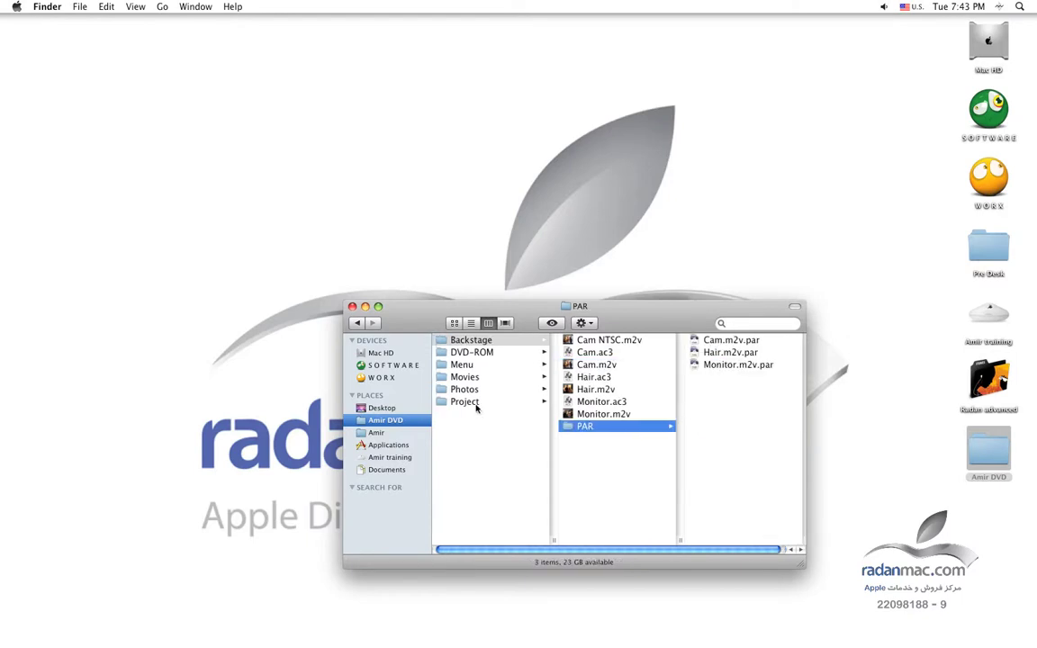
Step: Show the Movies folder, shift its window aside and open a second Finder window
click(473, 377)
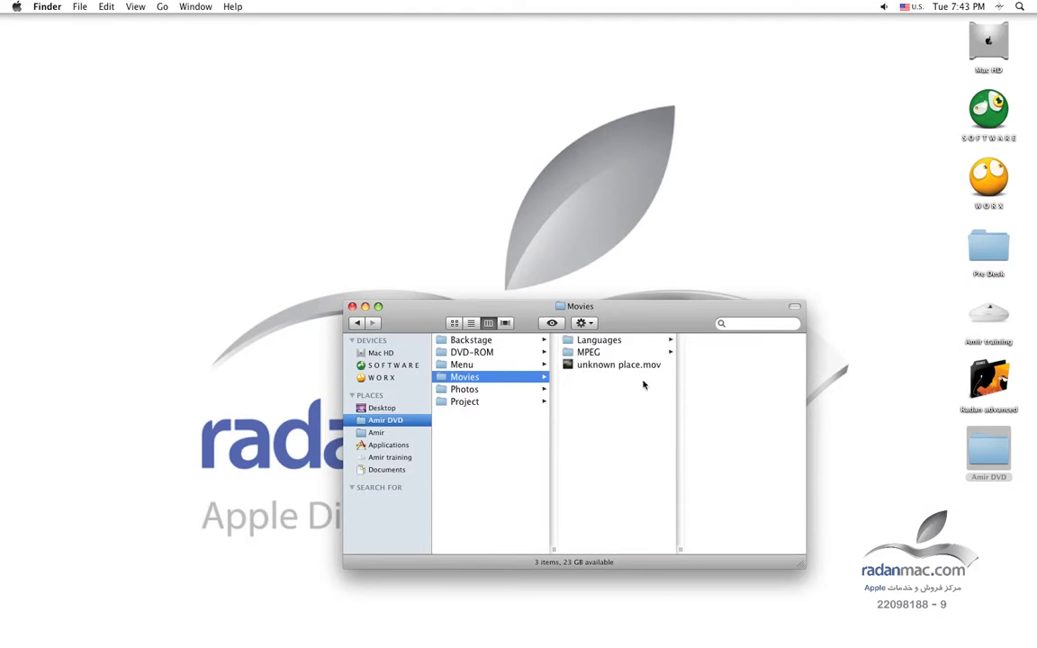
drag(629, 326, 714, 350)
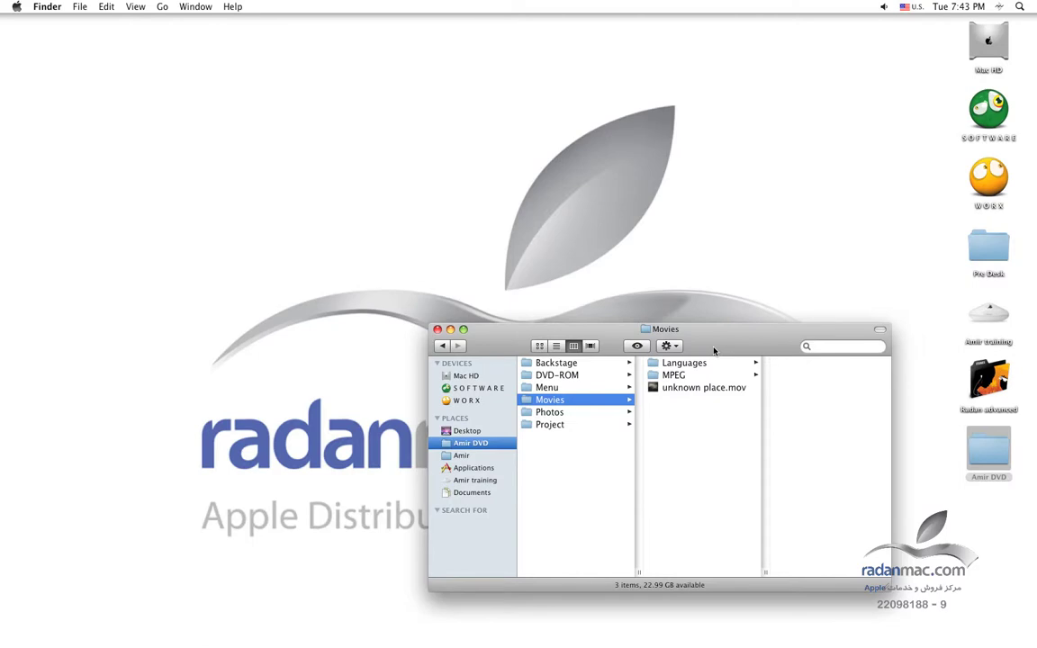
click(320, 118)
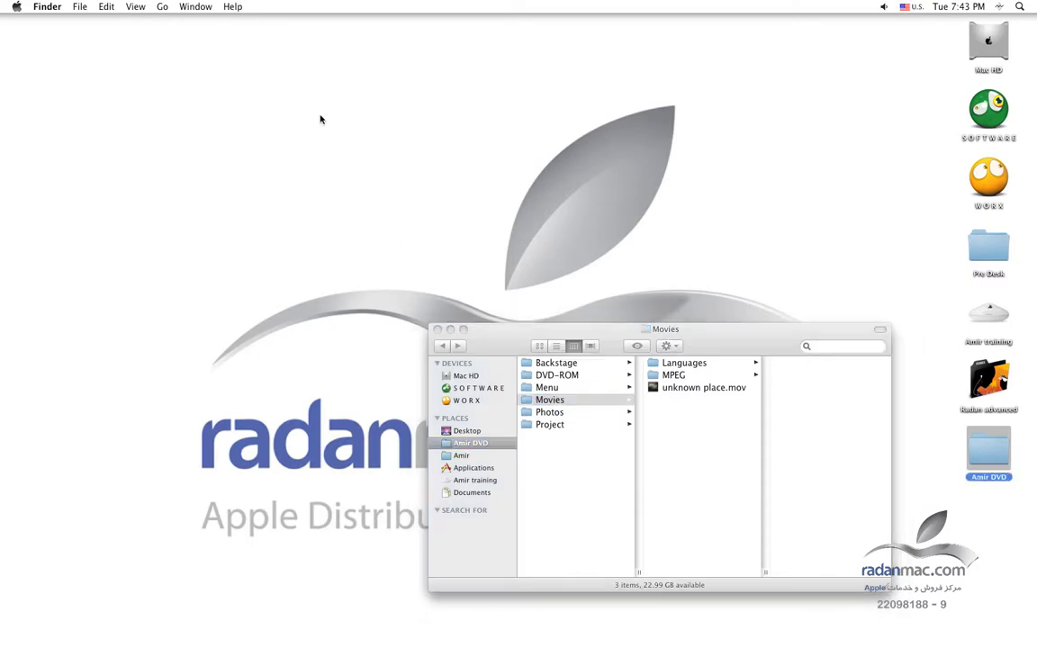
key(super+n)
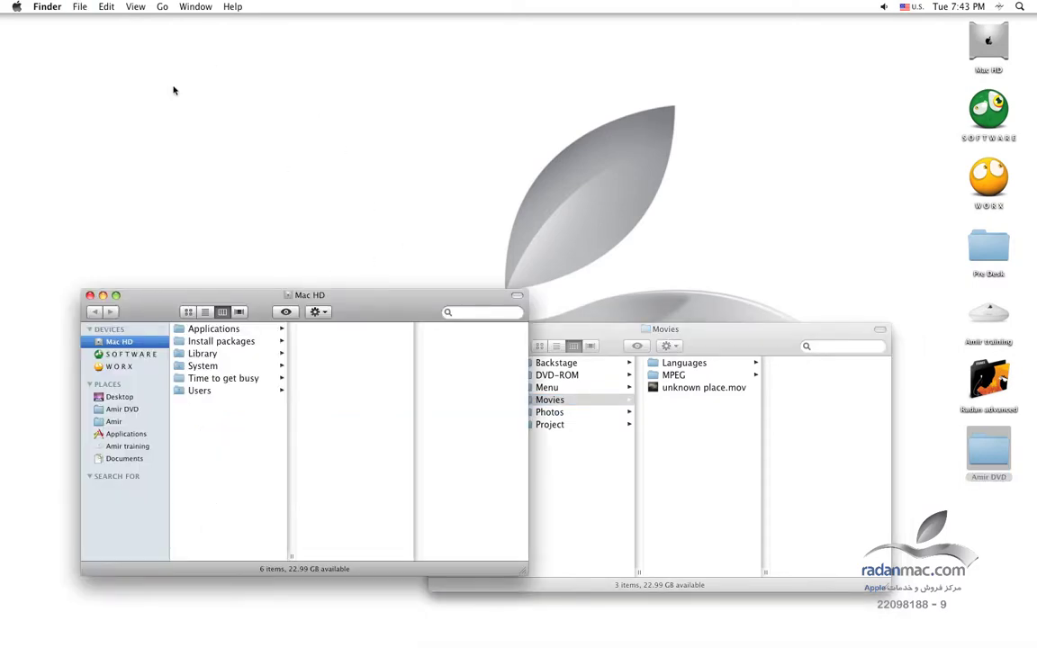
Step: Show the Applications folder in the new Finder window and launch Compressor from it
key(super+shift+a)
drag(385, 310, 454, 260)
click(162, 6)
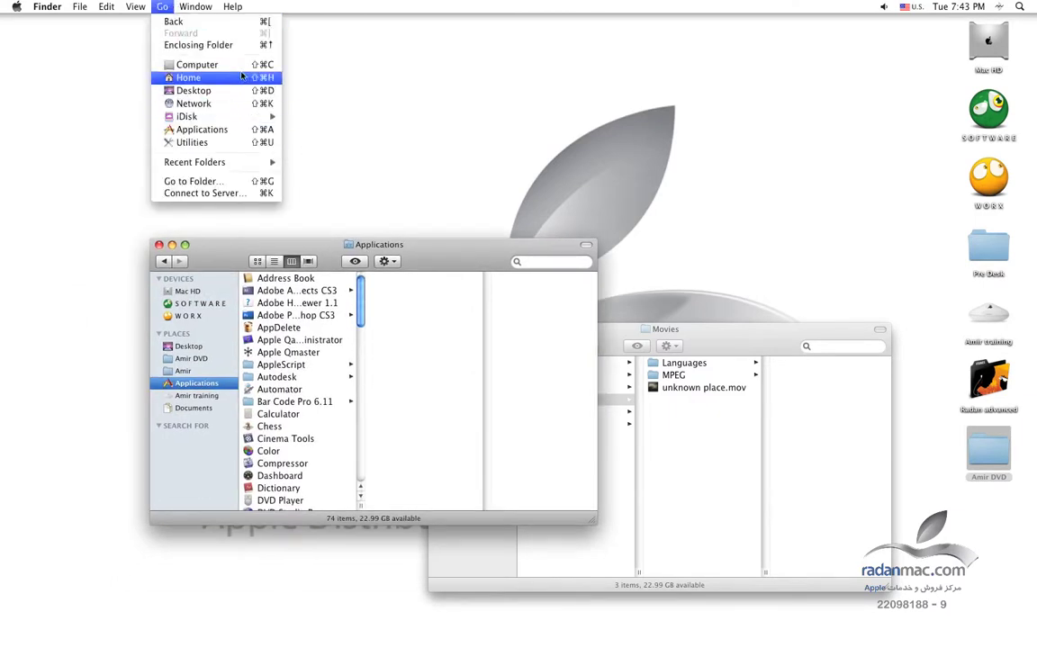
drag(416, 240, 445, 183)
double_click(329, 404)
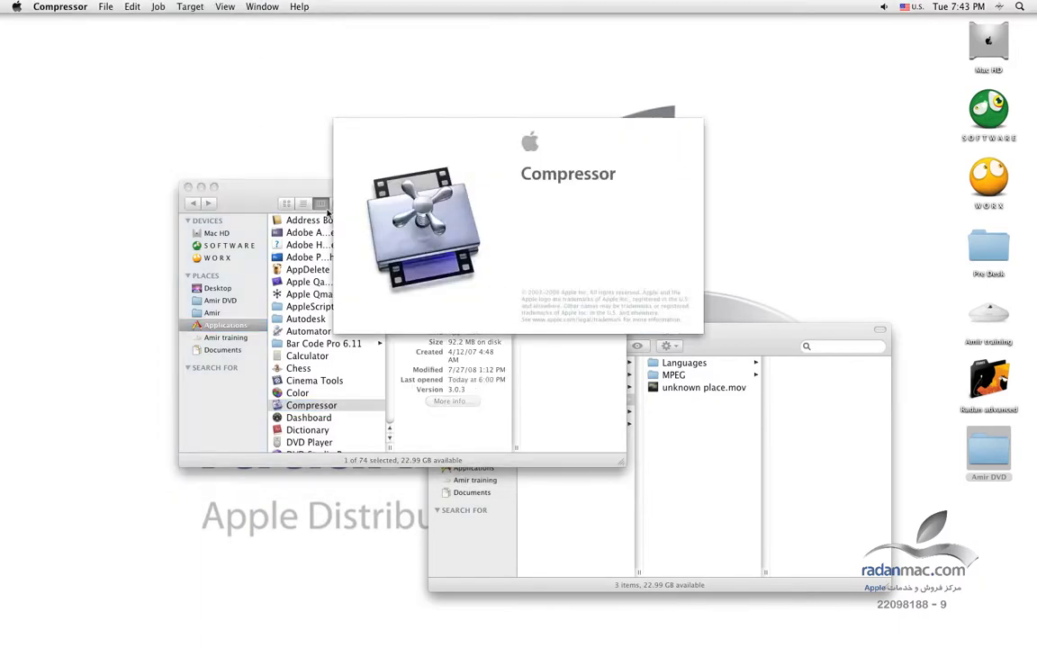
Step: Return to Finder and close the Applications window, keeping the Movies window in front of Compressor
click(232, 186)
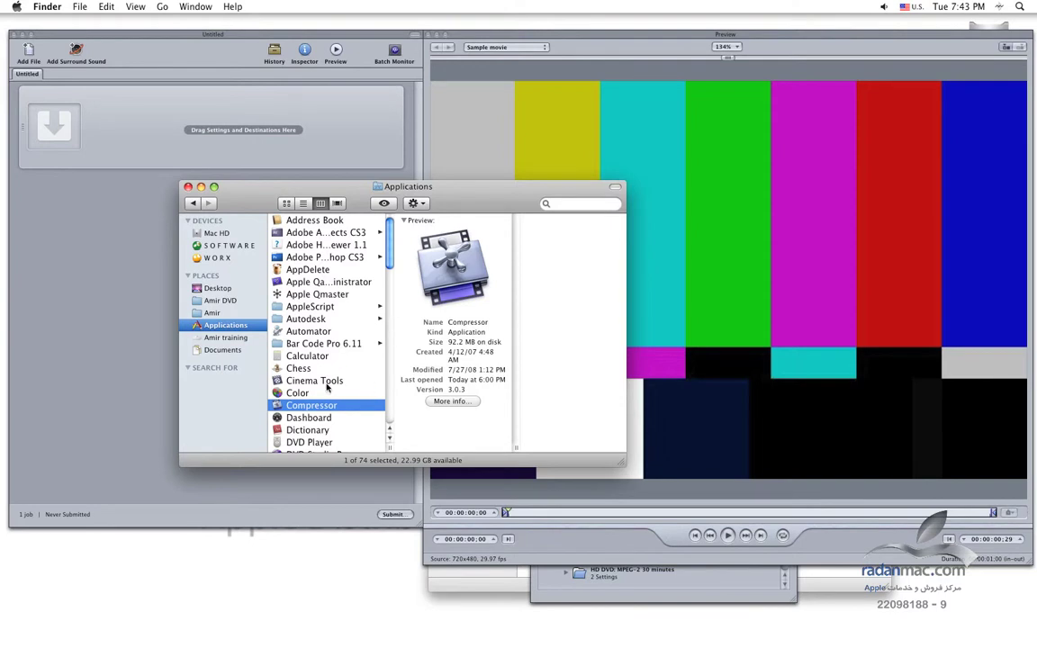
drag(469, 211, 461, 304)
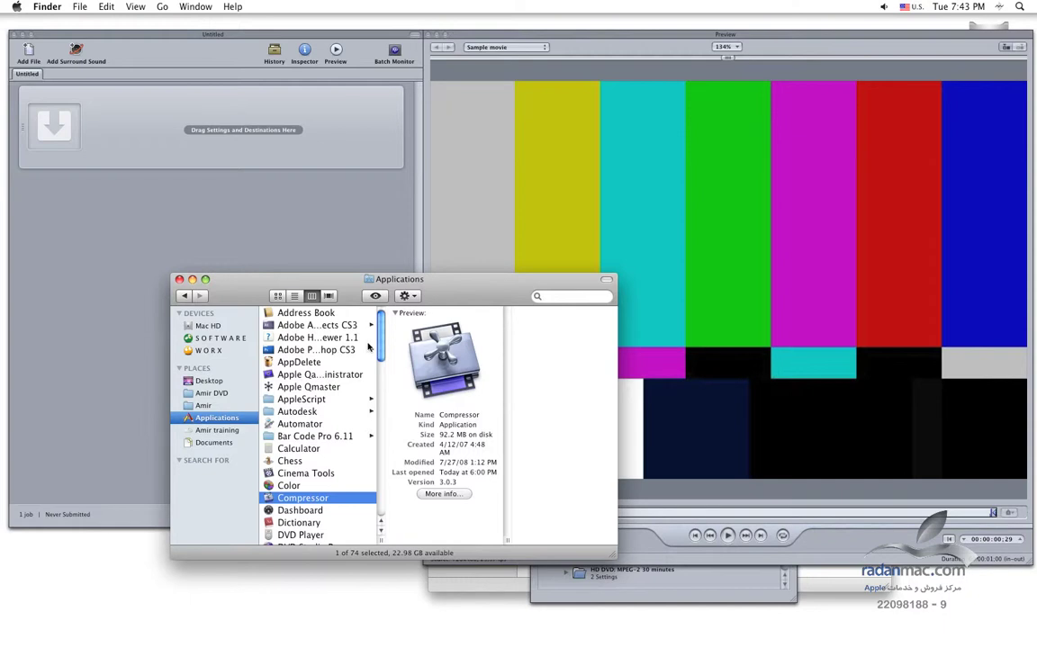
scroll(379, 334, down, 3)
scroll(380, 324, up, 3)
key(super+w)
key(super+Tab)
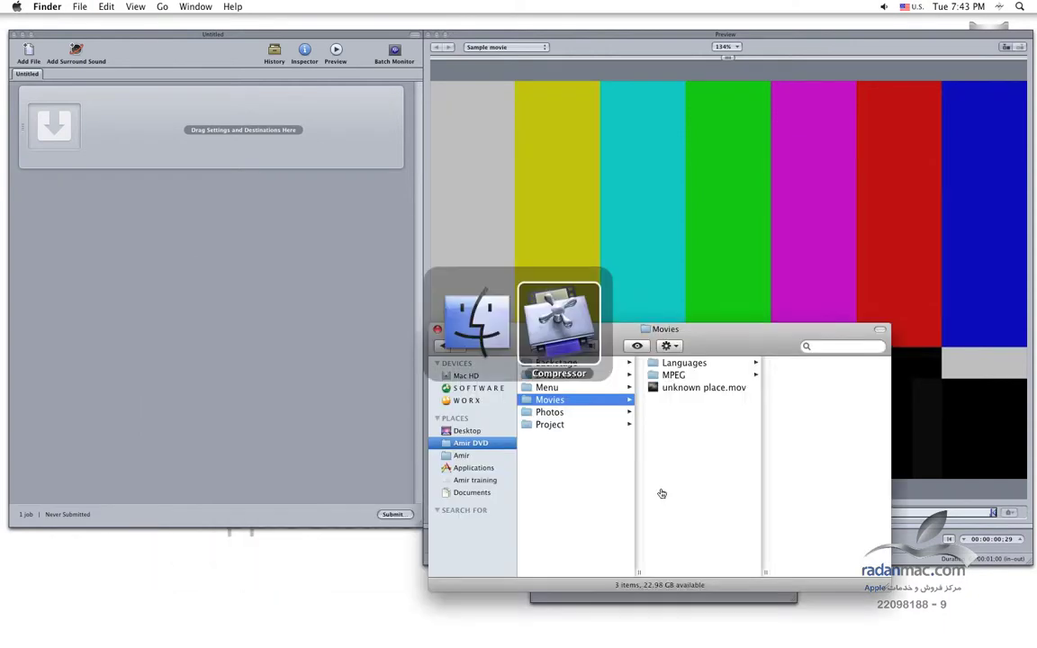
key(super+Tab)
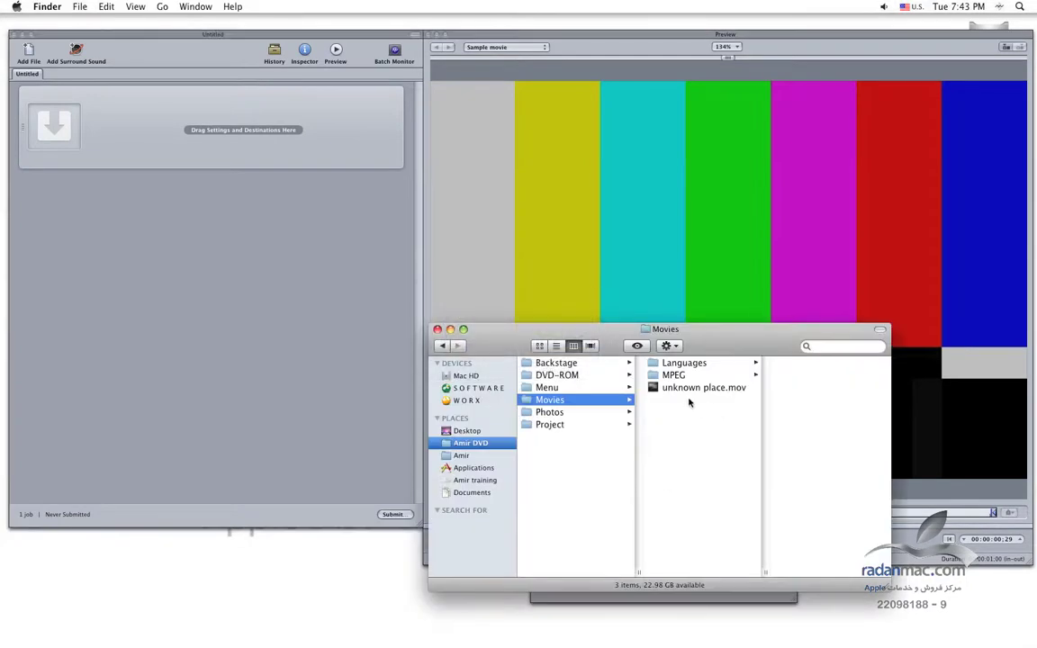
Step: Add unknown place.mov from the Movies folder to the empty job in Compressor's Untitled batch
drag(621, 350, 565, 357)
click(640, 396)
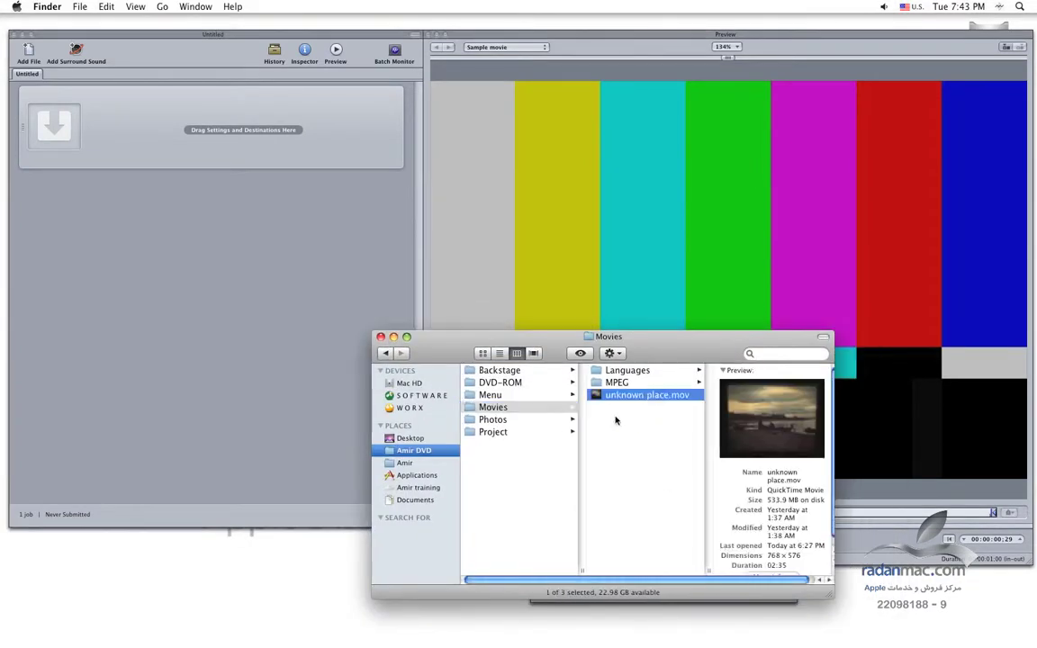
drag(593, 398, 49, 142)
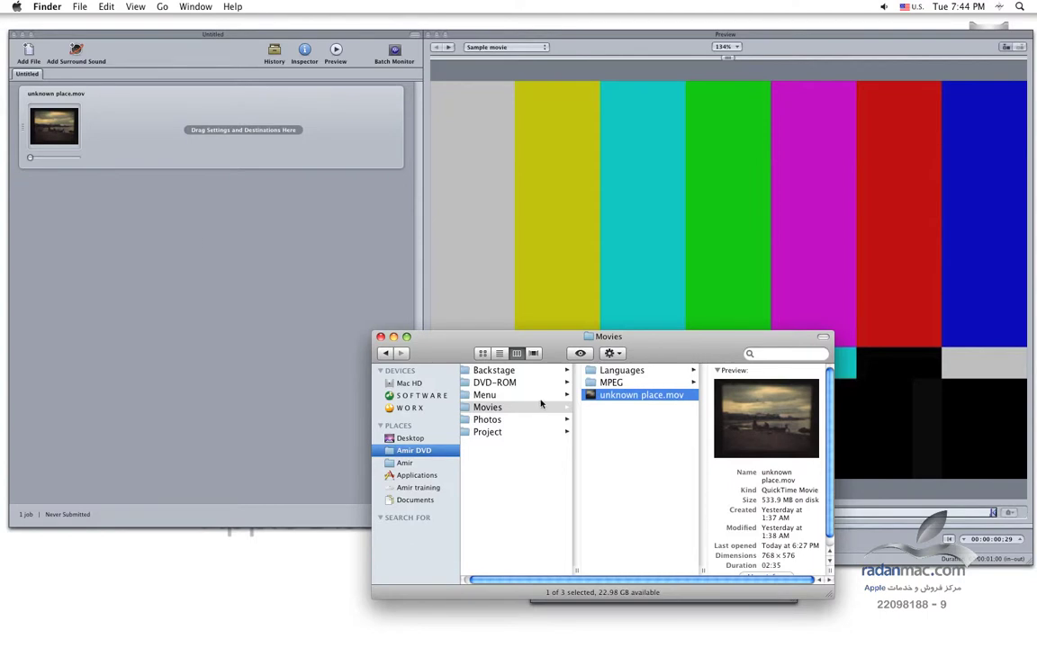
Step: Add Persian.mp3, French.mp3 and English.MP3 from the Languages folder to the batch as separate jobs
click(657, 369)
click(754, 407)
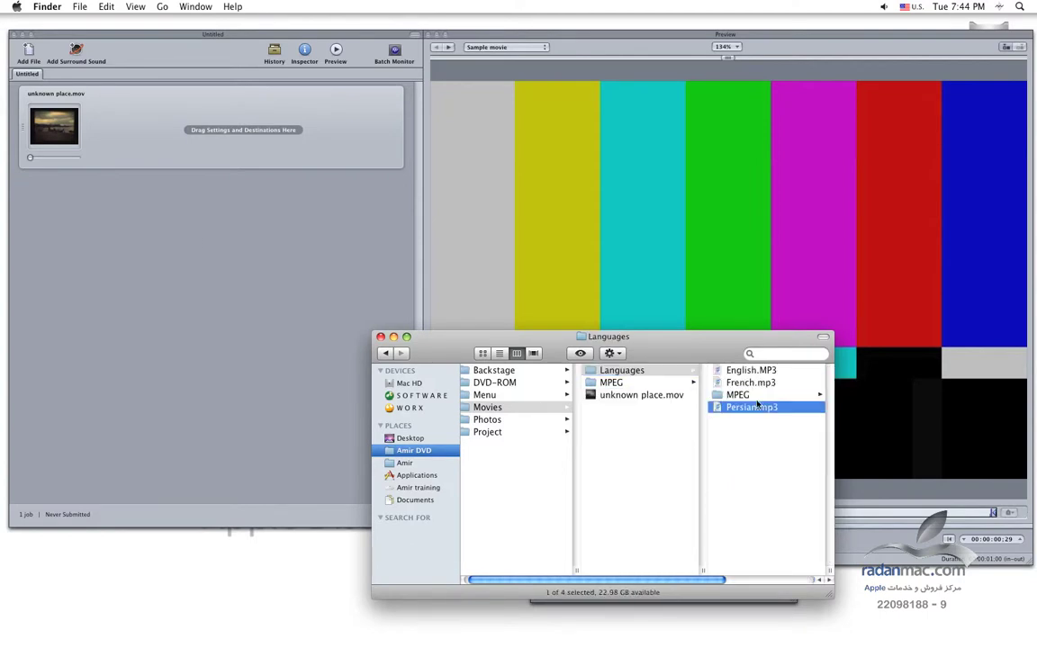
super+click(630, 383)
super+click(635, 371)
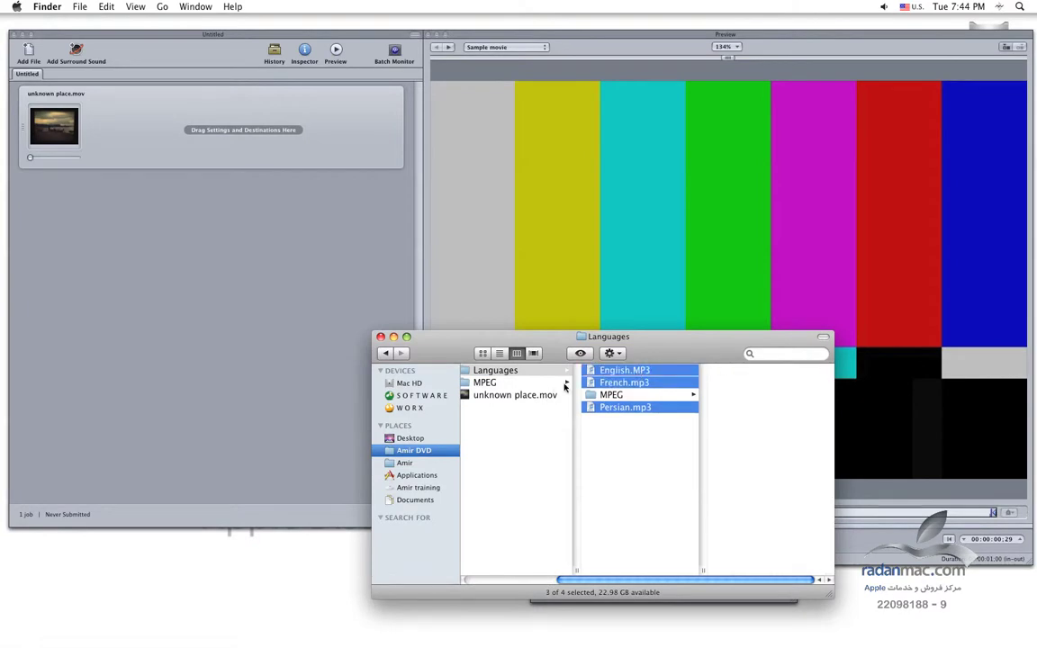
drag(635, 371, 212, 343)
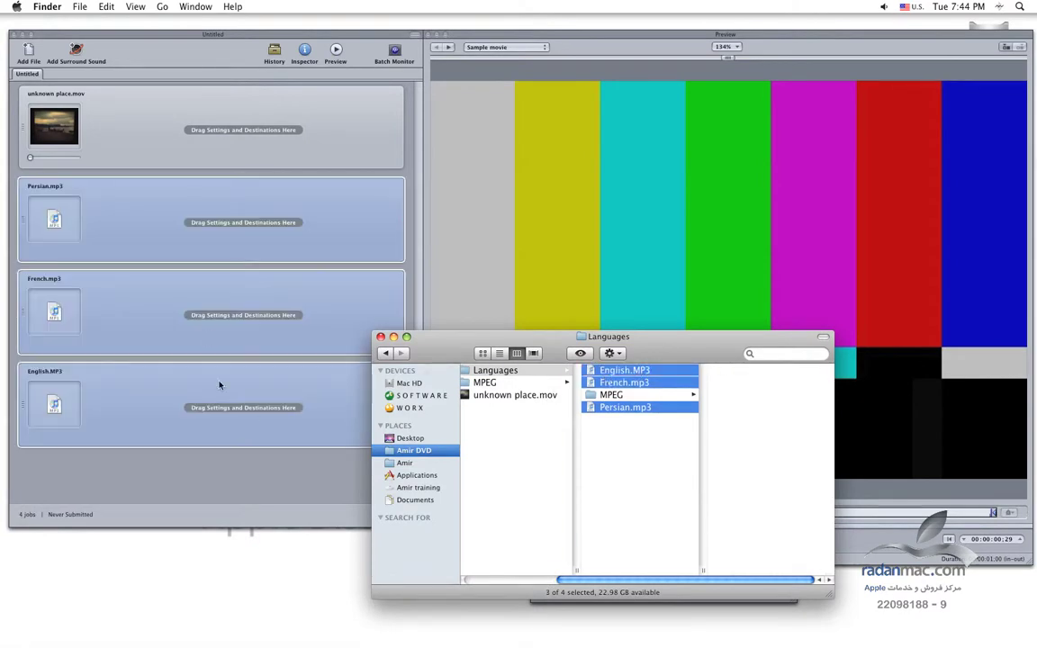
Step: Switch to Compressor and bring its Settings window to the front
click(343, 478)
click(546, 262)
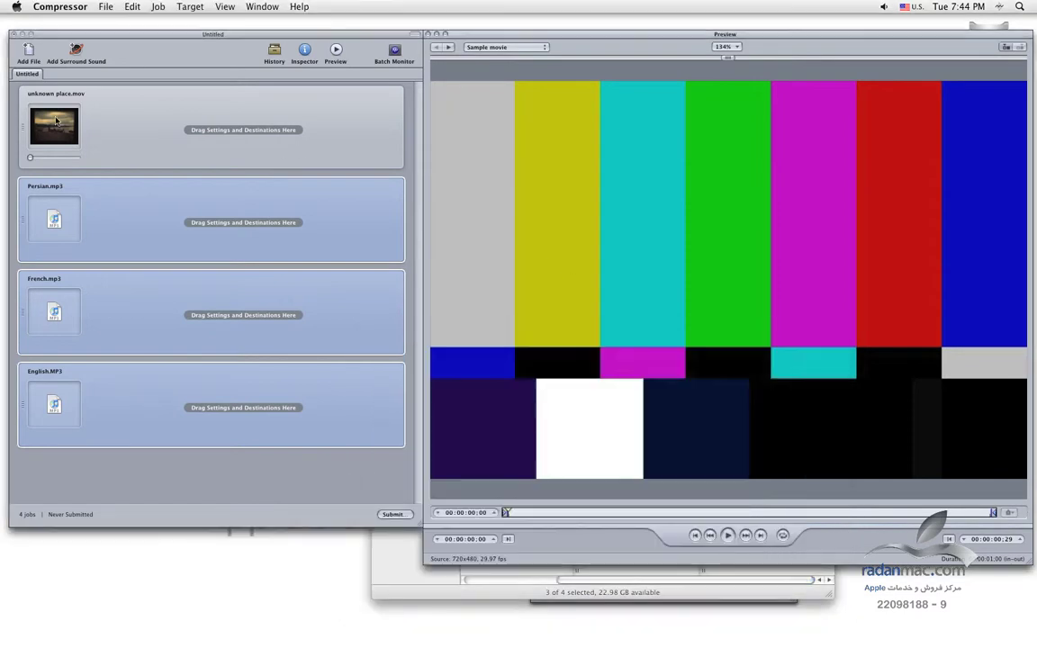
click(262, 6)
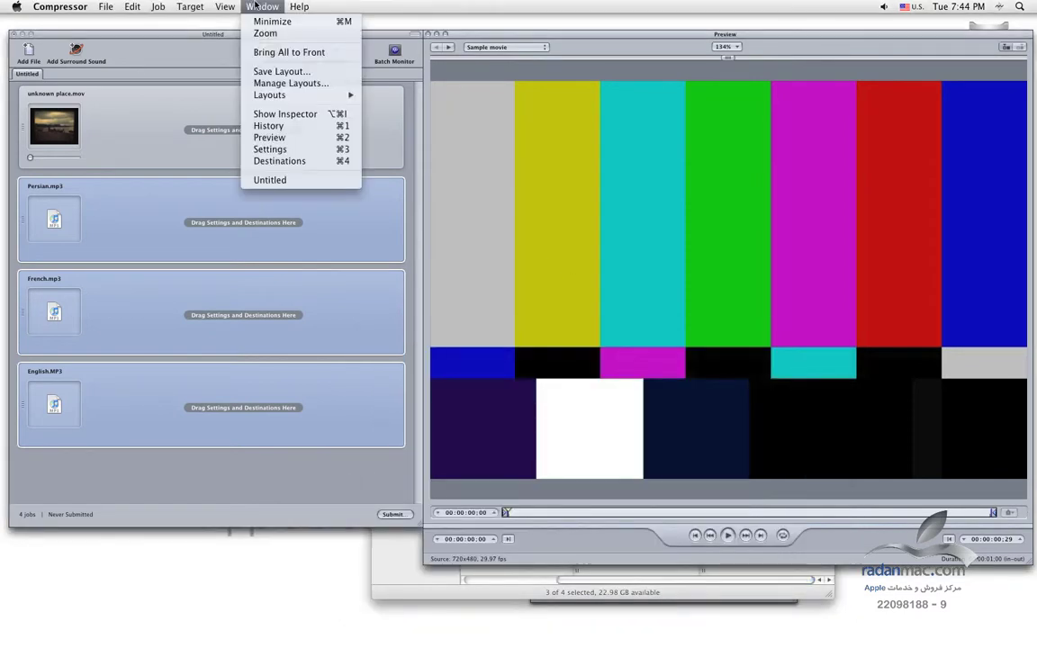
click(314, 159)
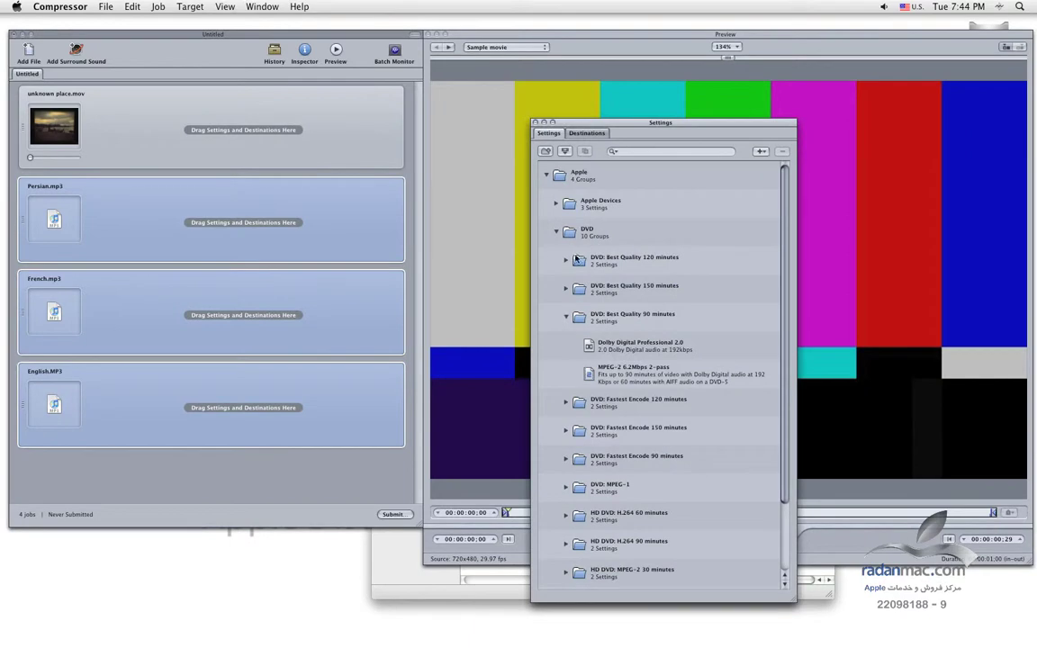
Step: Browse the Apple DVD preset groups, including DVD: Best Quality 90 minutes, in the Settings window
click(545, 175)
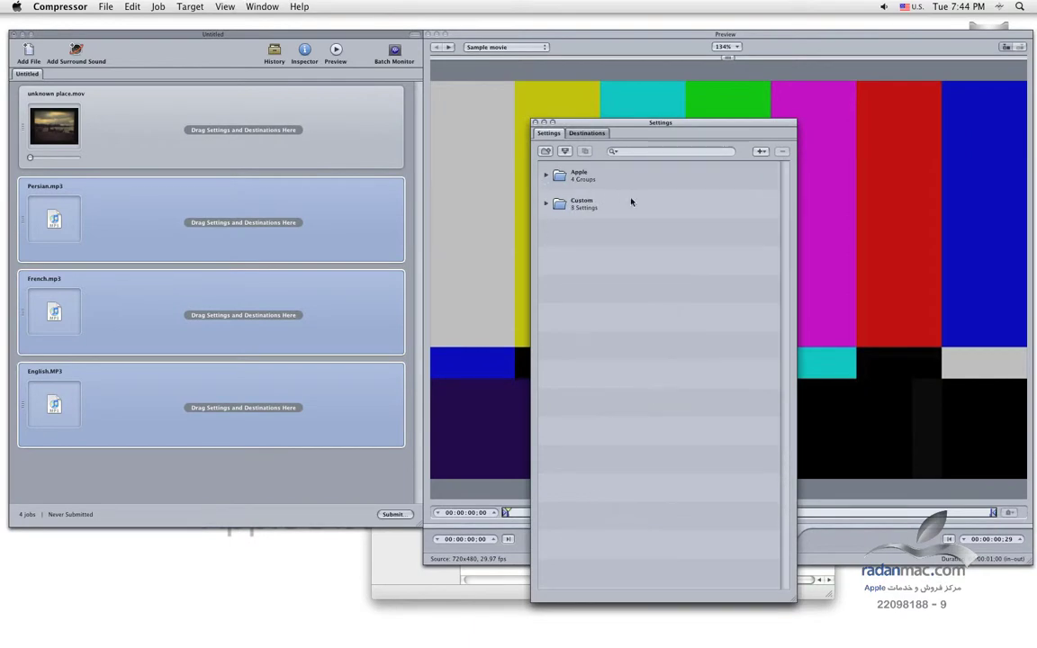
click(546, 176)
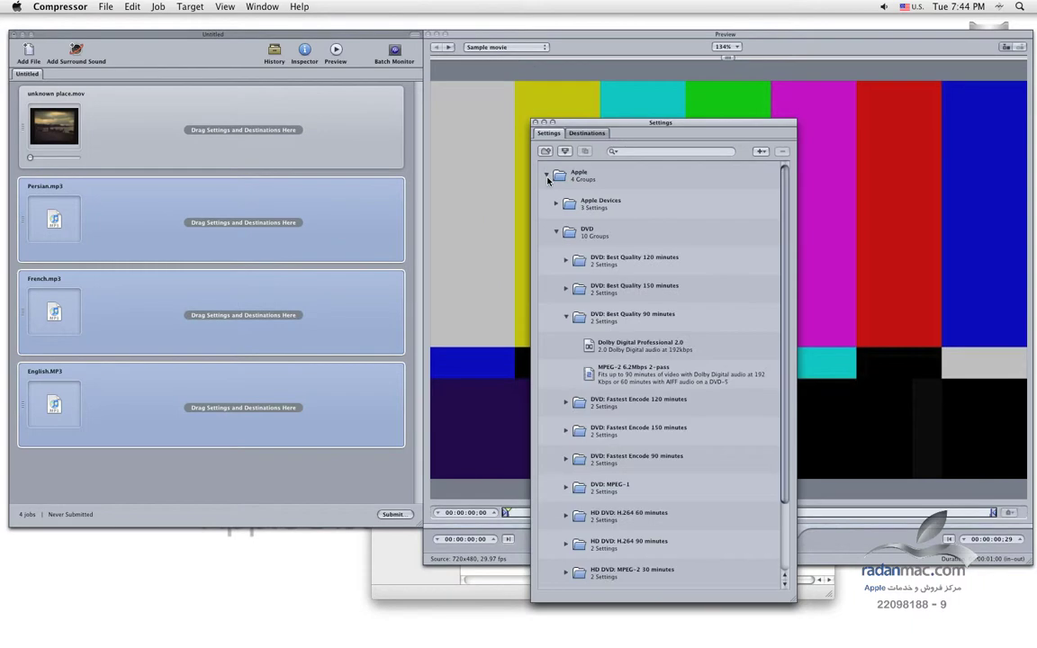
click(566, 319)
click(556, 232)
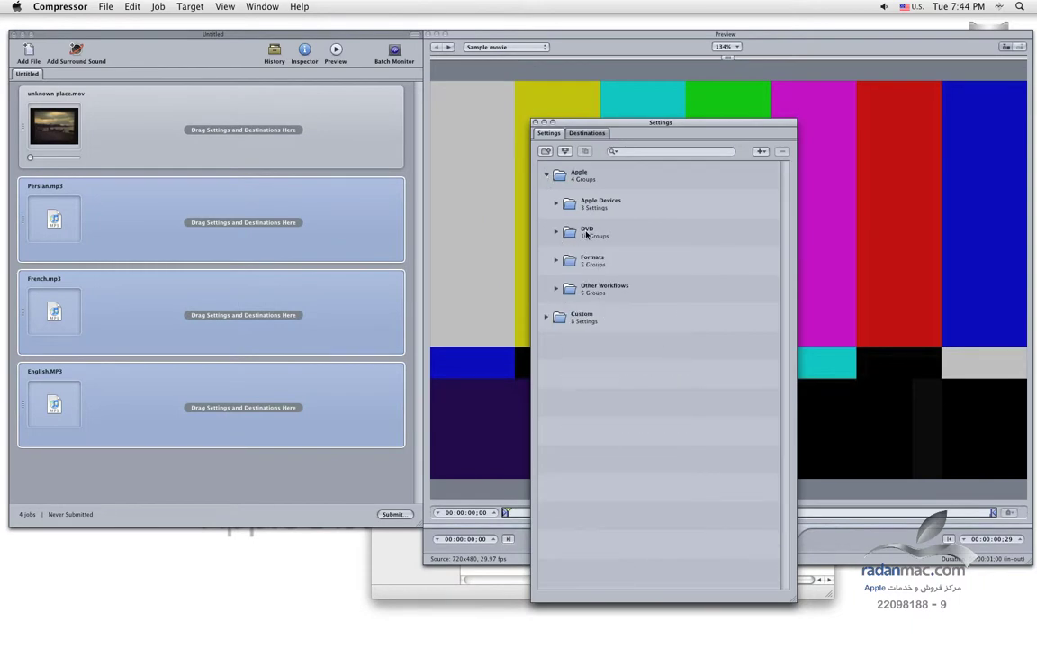
click(556, 233)
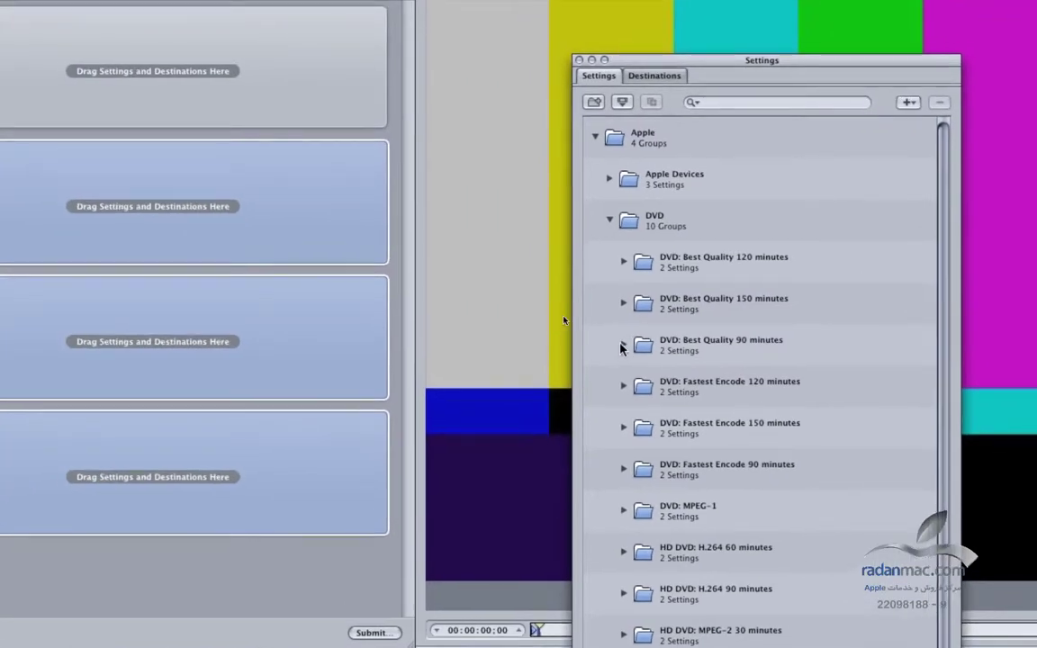
click(621, 347)
click(621, 345)
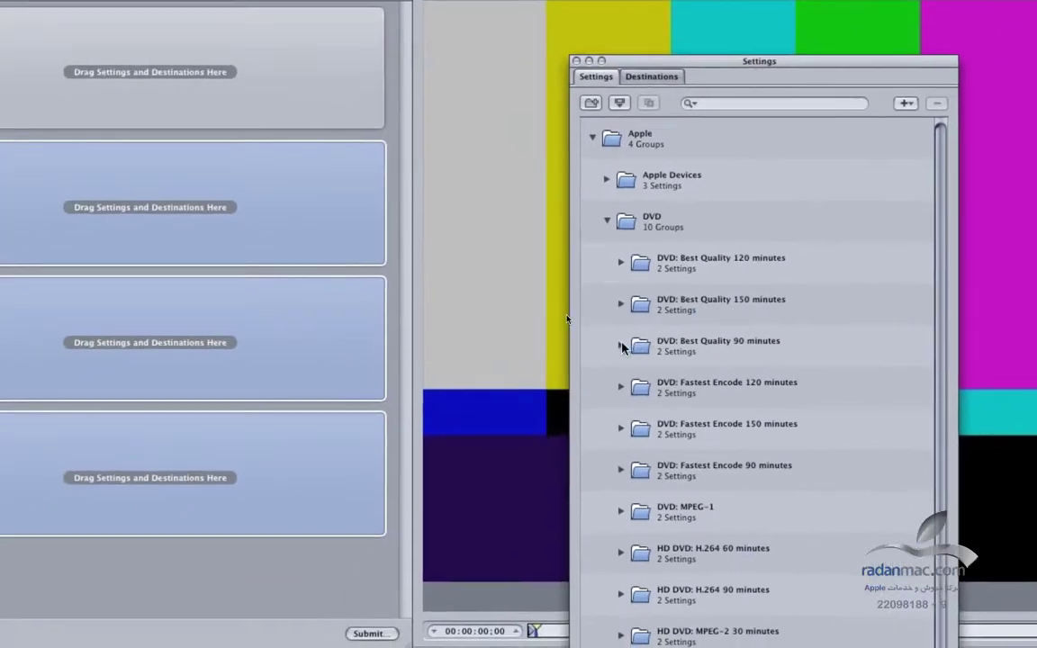
Step: Apply the Dolby Digital Professional 2.0 setting from DVD: Best Quality 90 minutes to the Persian, French and English audio jobs
click(621, 347)
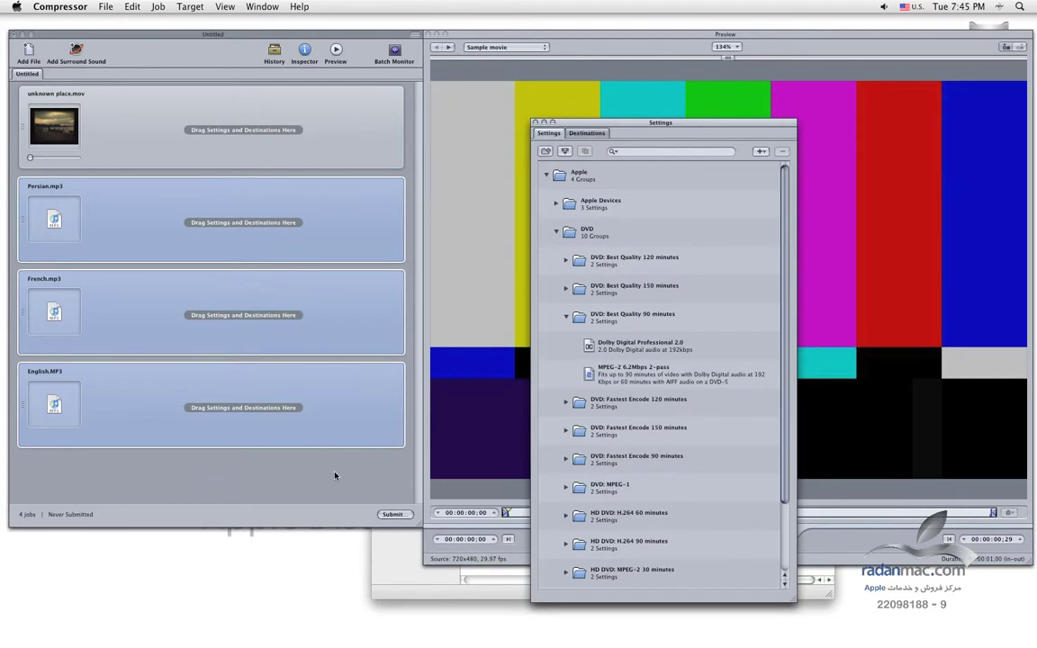
drag(328, 397, 331, 257)
drag(611, 345, 343, 221)
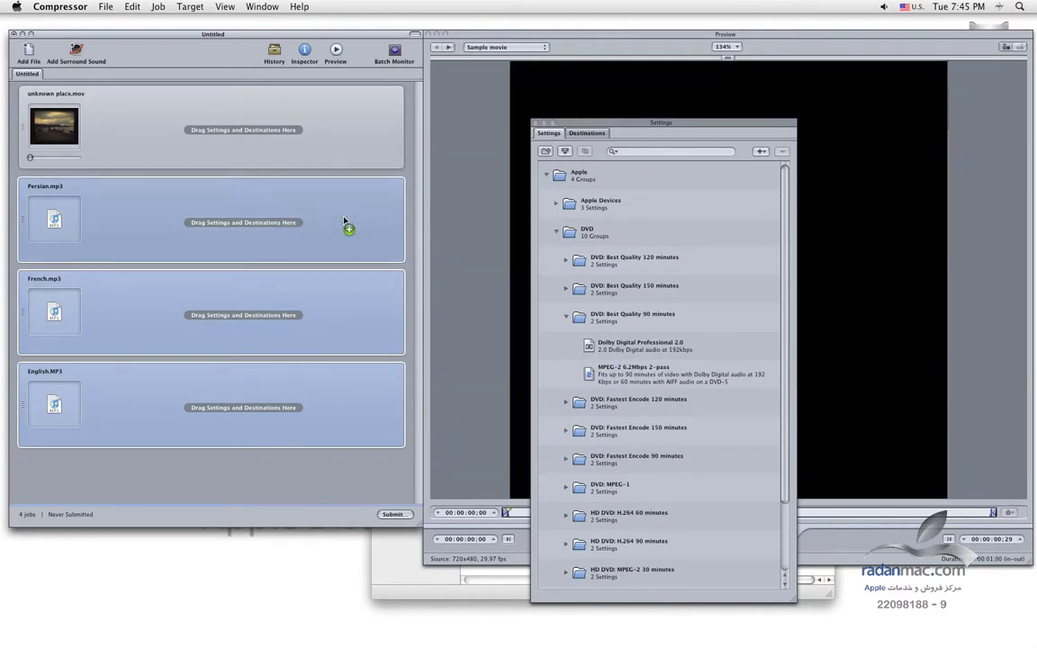
click(253, 281)
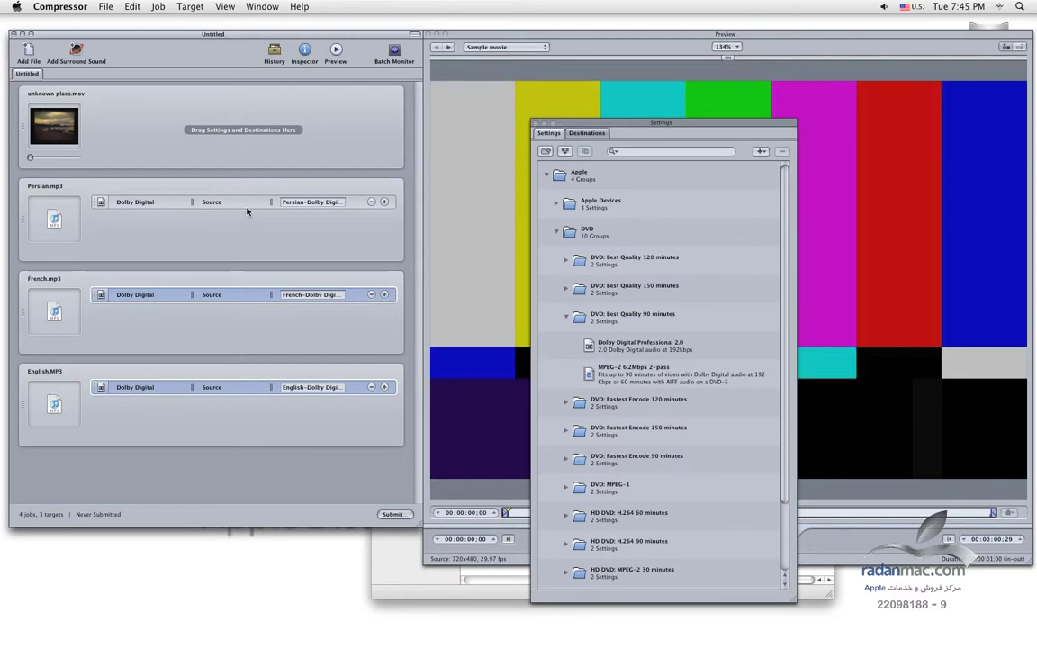
click(282, 261)
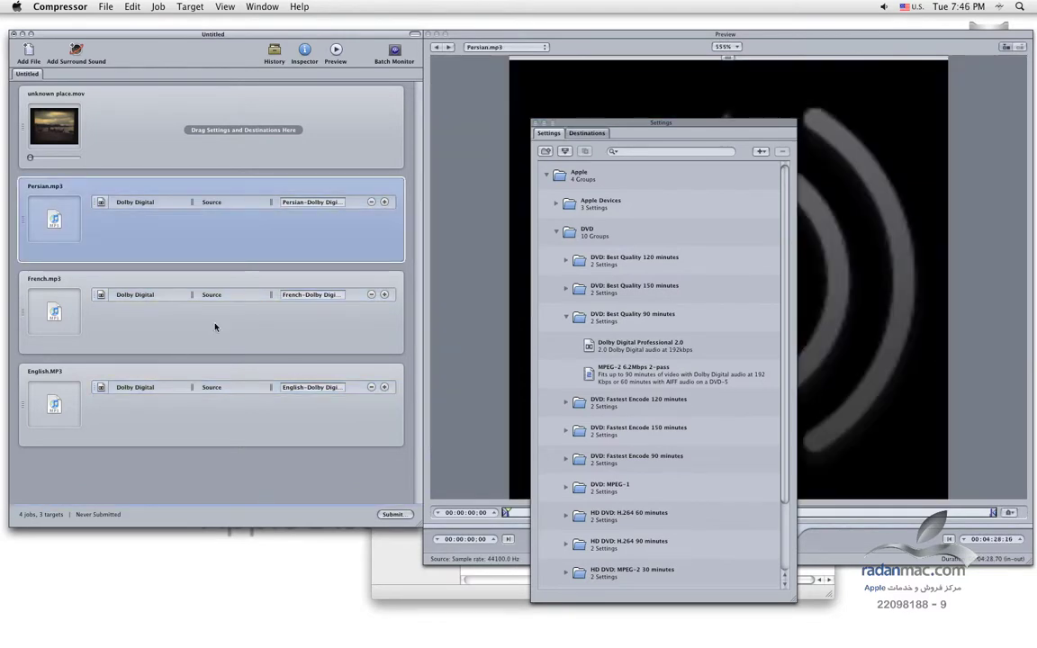
Step: Add two extra Dolby Digital Professional 2.0 targets from DVD: MPEG-1 to the French.mp3 job and delete both
click(339, 310)
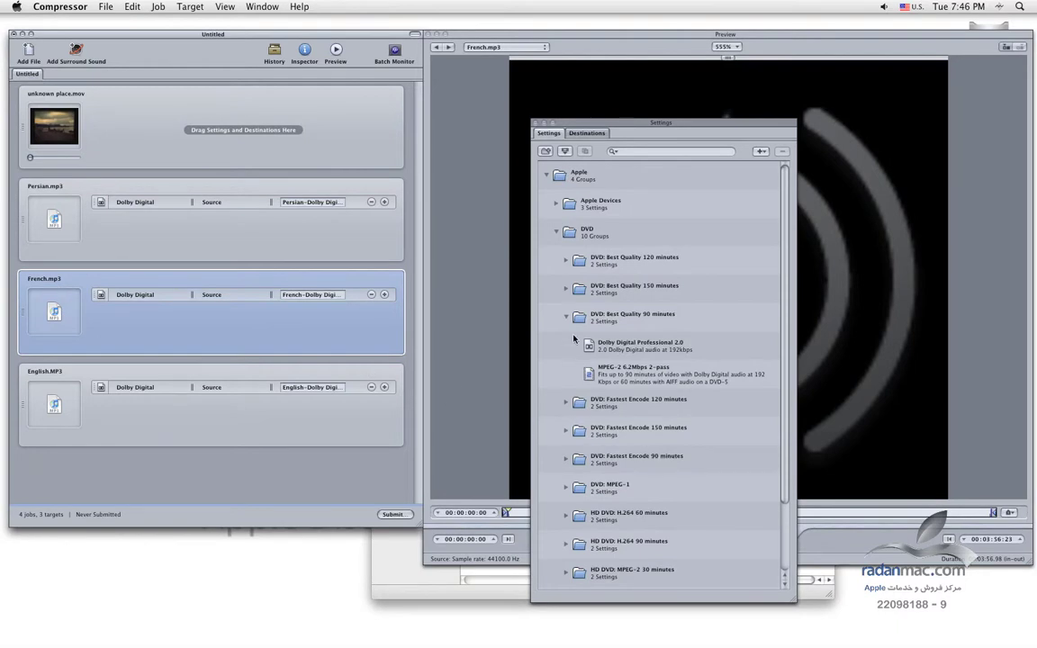
click(565, 487)
drag(630, 527, 351, 331)
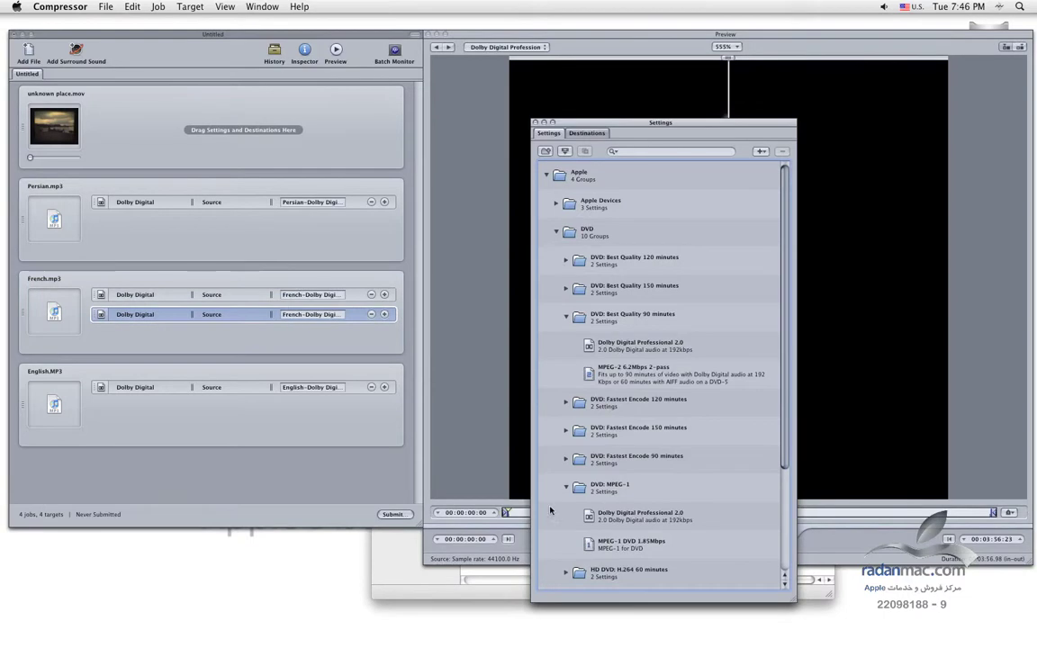
drag(598, 520, 305, 338)
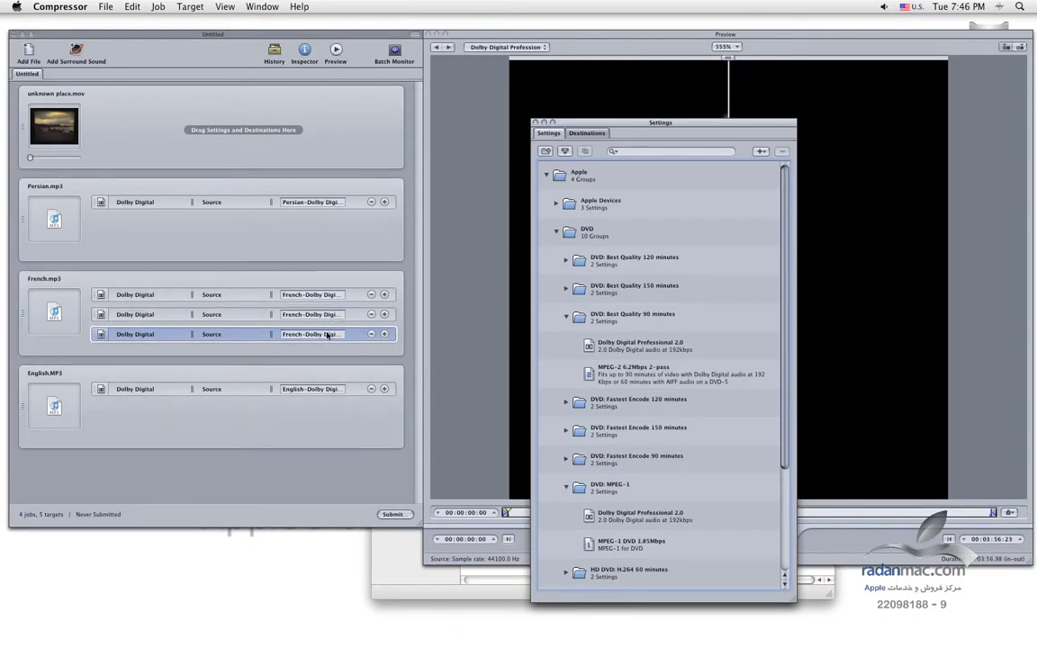
click(259, 315)
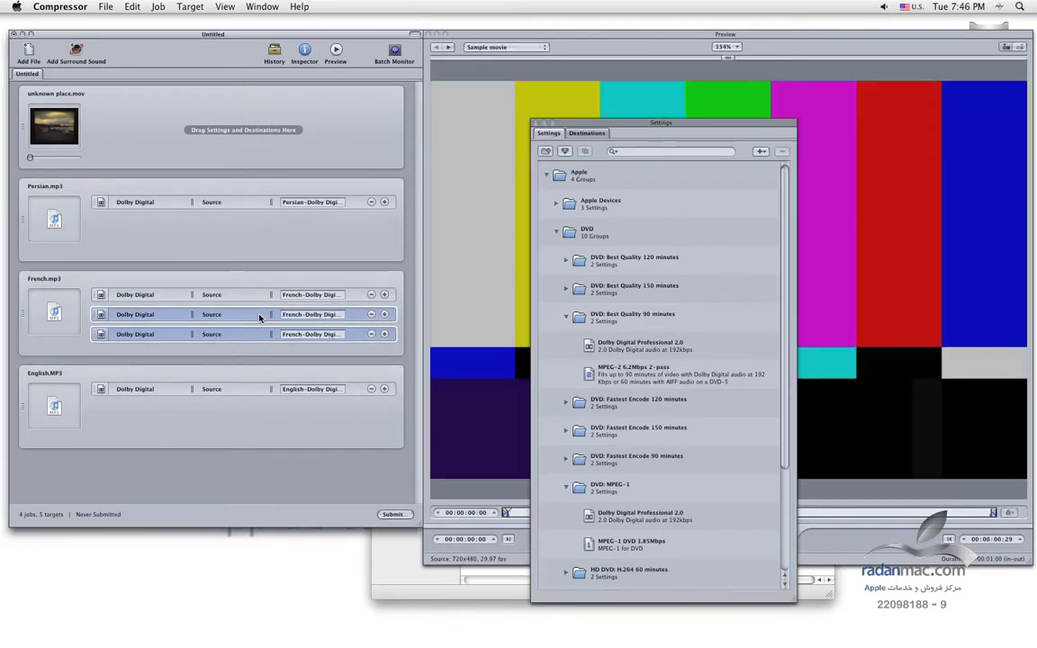
key(Delete)
Step: Select the Dolby Digital targets of all three audio jobs together and open the Inspector beside the batch
click(252, 294)
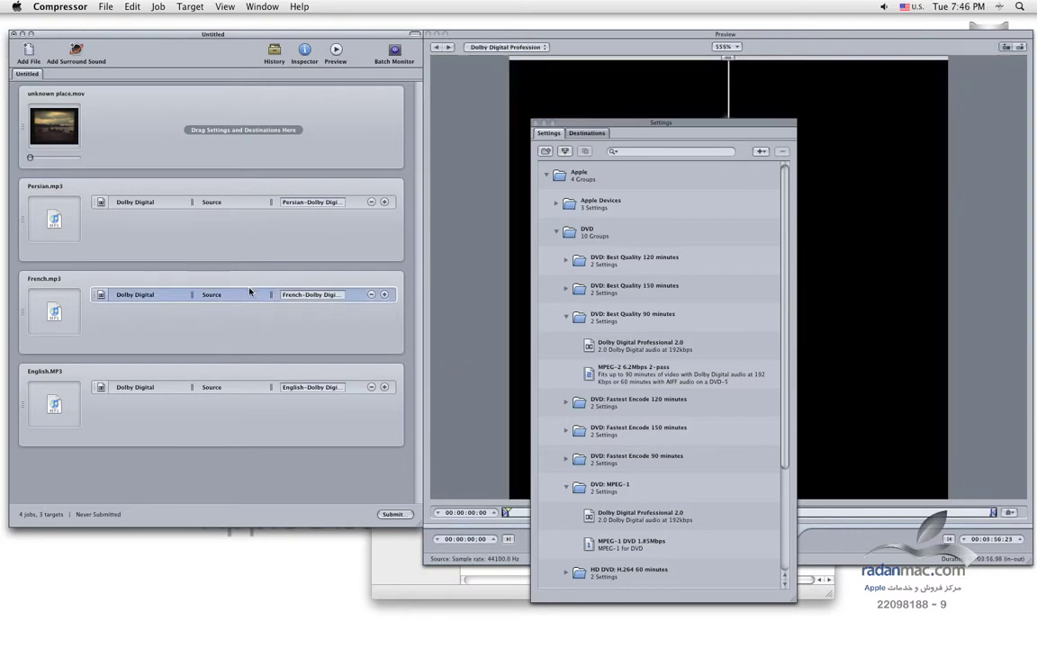
super+click(224, 203)
super+click(256, 387)
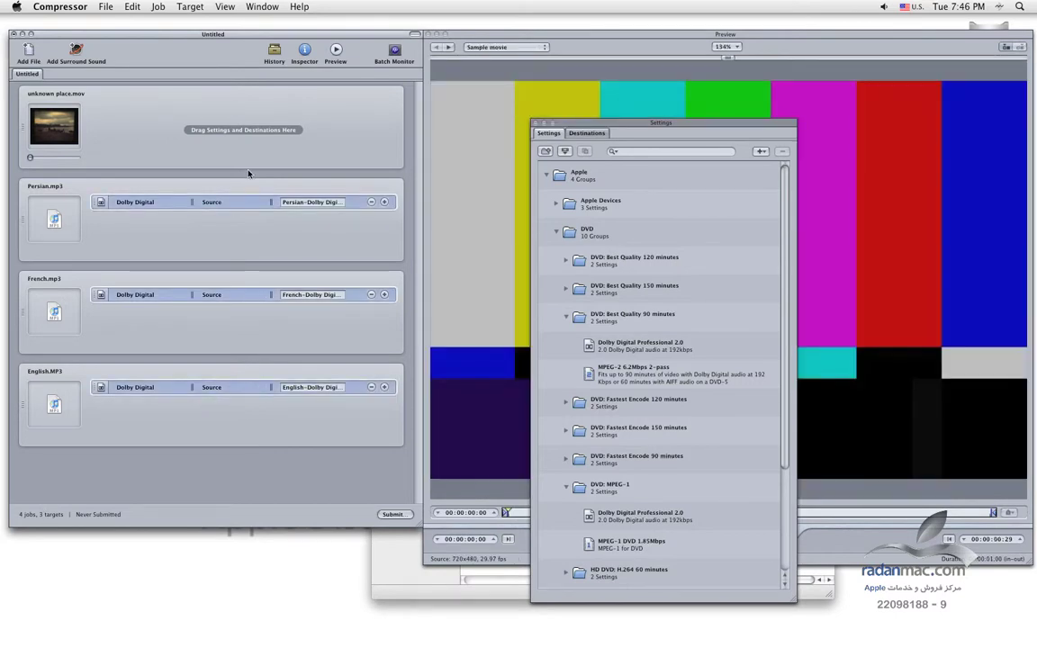
click(304, 50)
drag(323, 113, 428, 324)
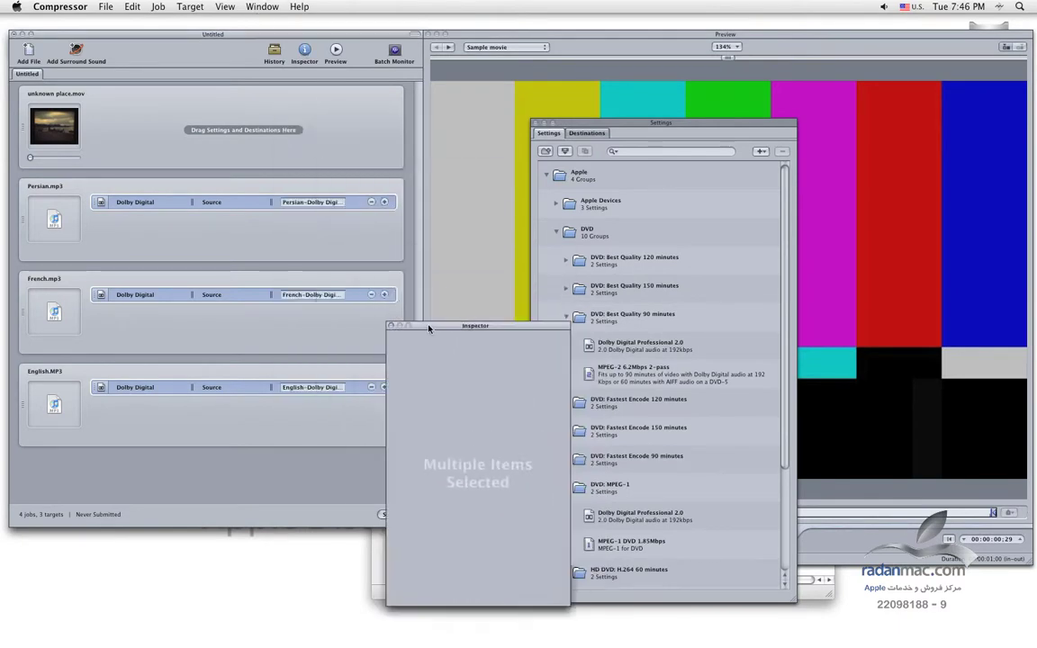
Step: Examine the Persian.mp3 target's summary and its encoder options for audio coding mode, file format and data rate
click(331, 238)
click(306, 212)
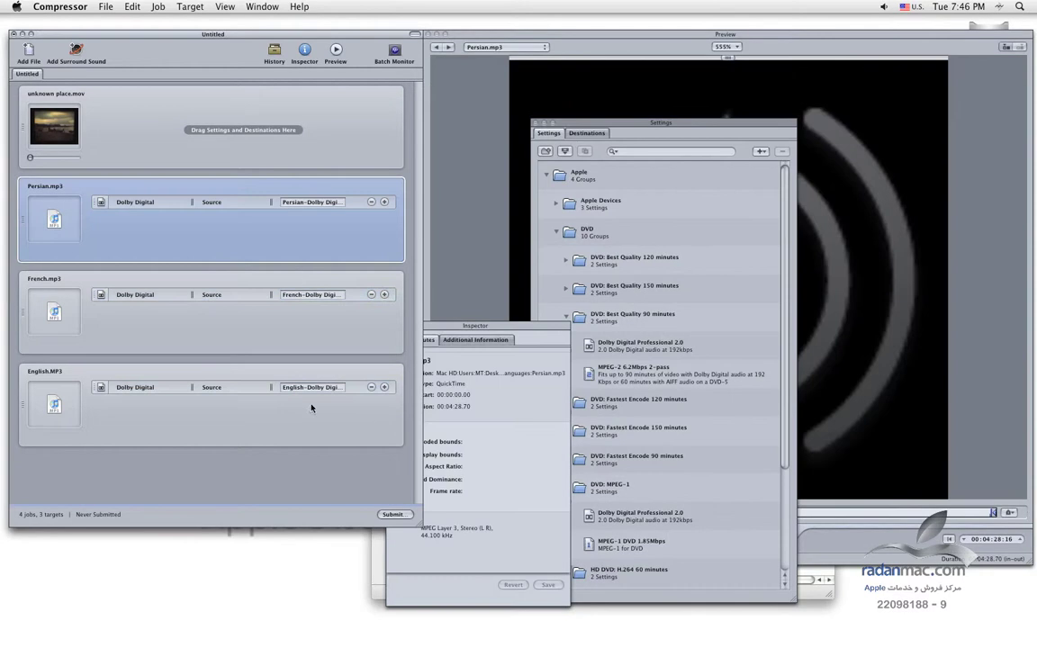
click(241, 202)
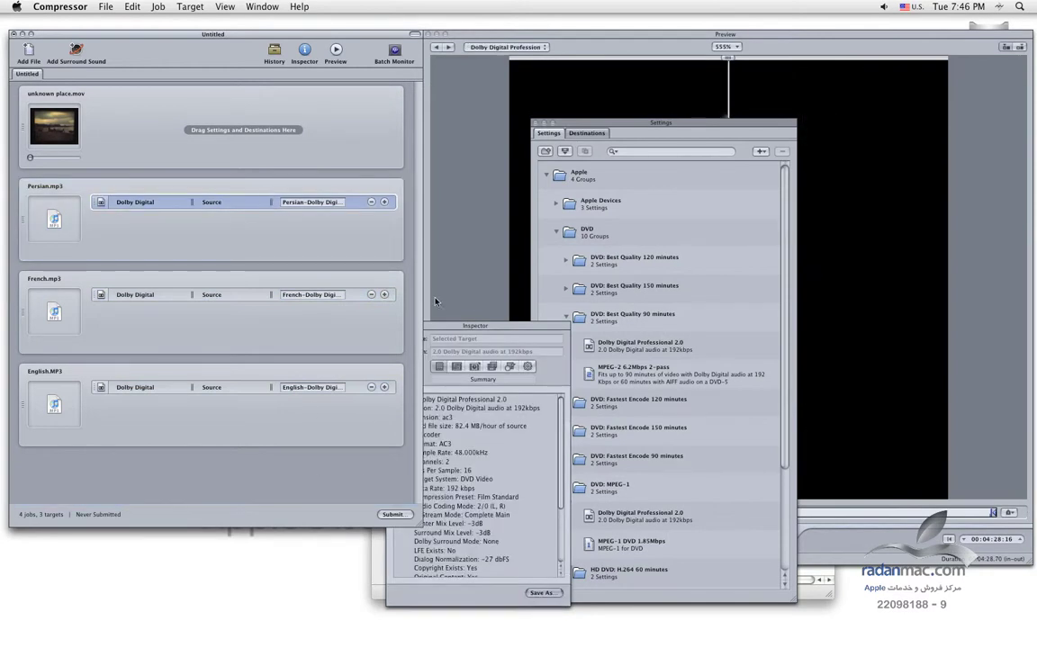
drag(483, 326, 451, 223)
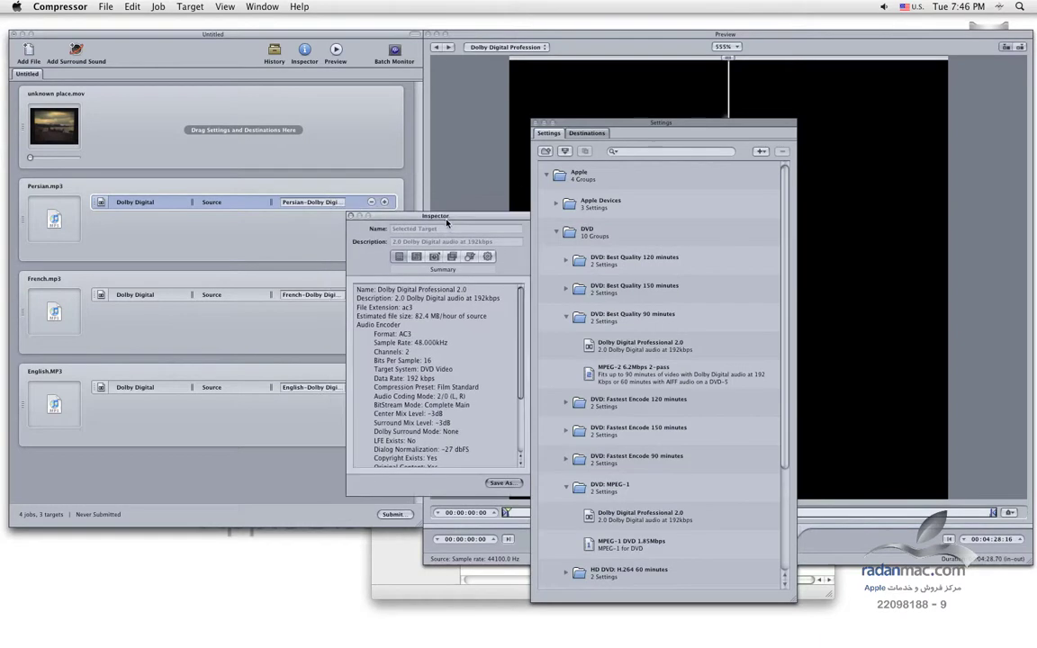
click(416, 257)
click(490, 348)
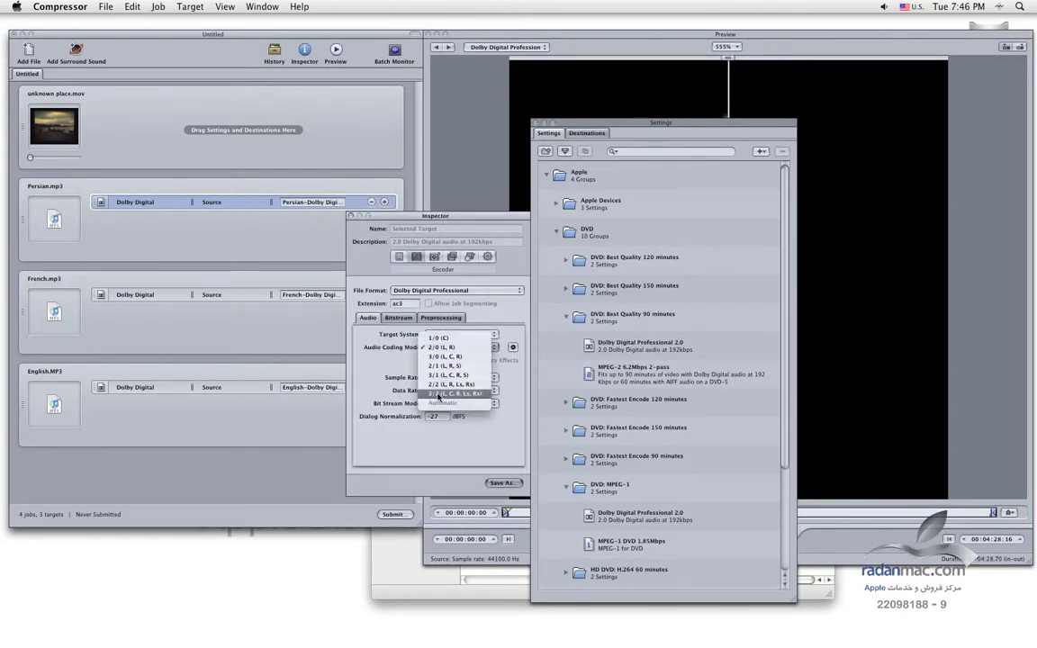
click(366, 366)
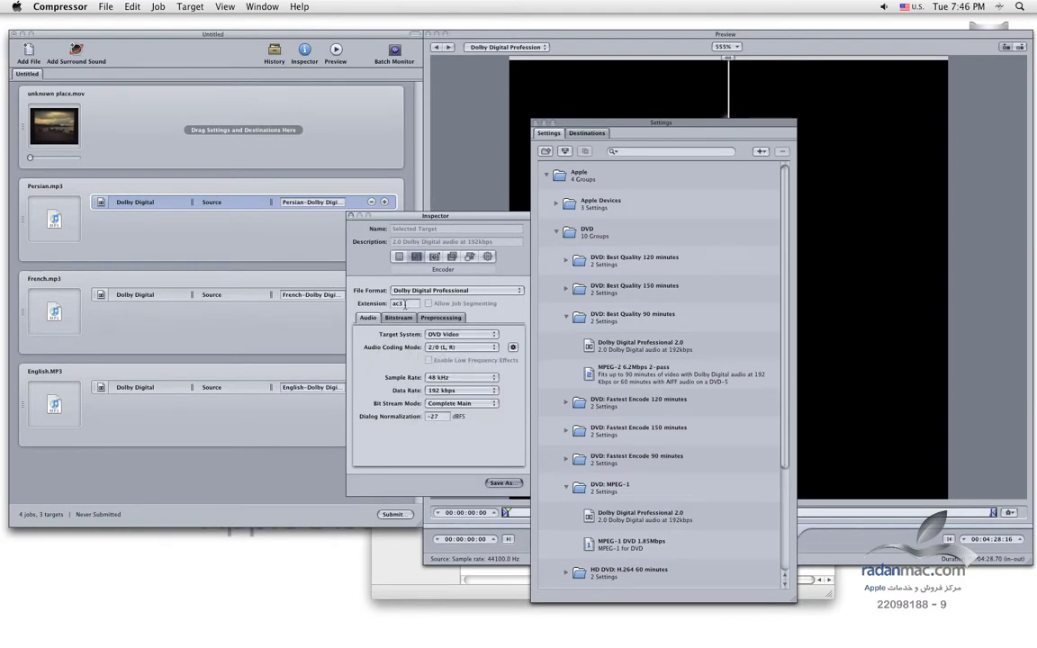
click(461, 291)
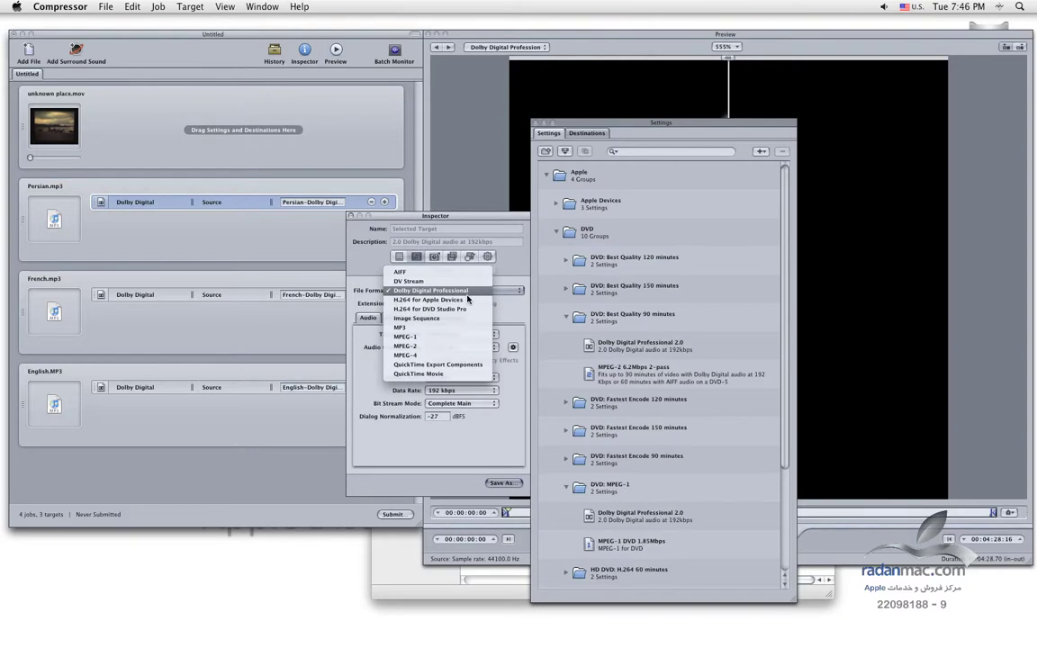
click(469, 292)
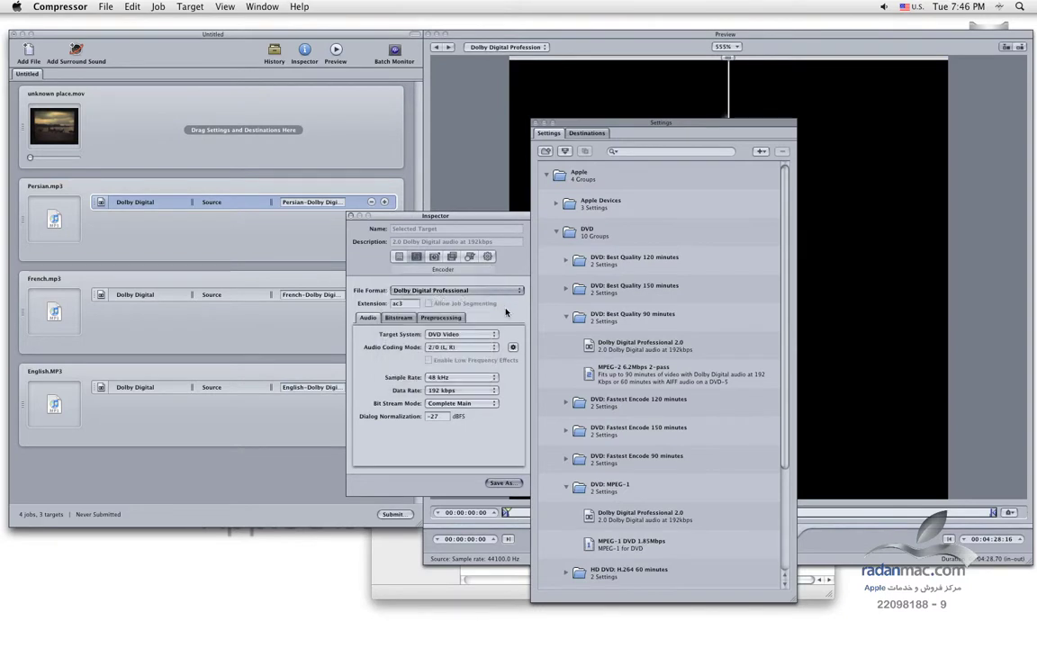
click(466, 391)
click(454, 393)
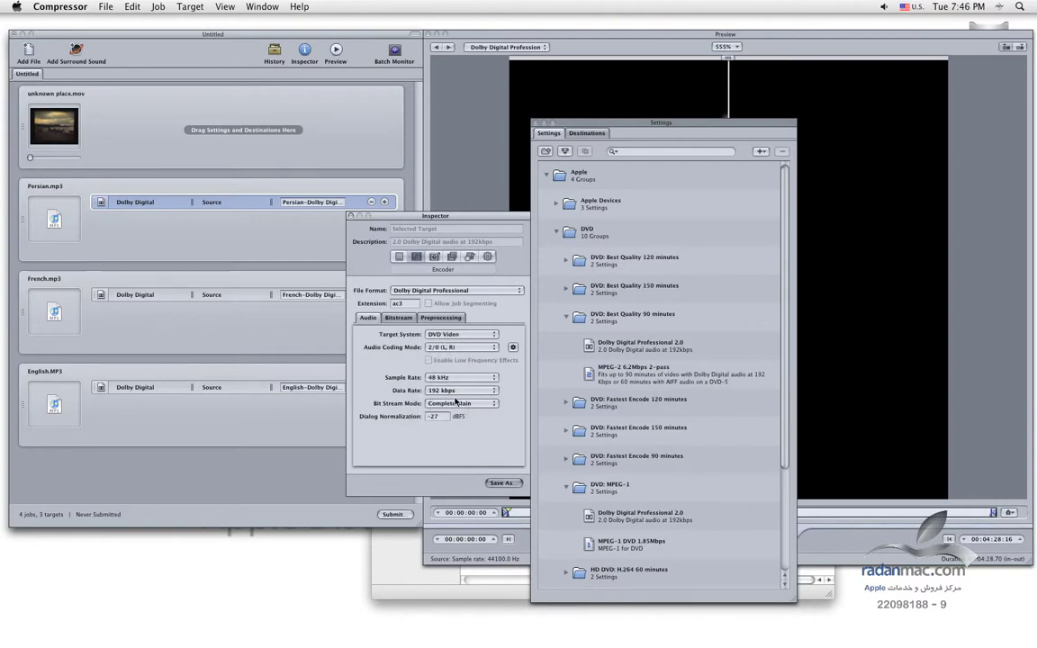
Step: Turn off Copyright Exists and Content is Original in the Persian.mp3 target's Bitstream settings
click(402, 320)
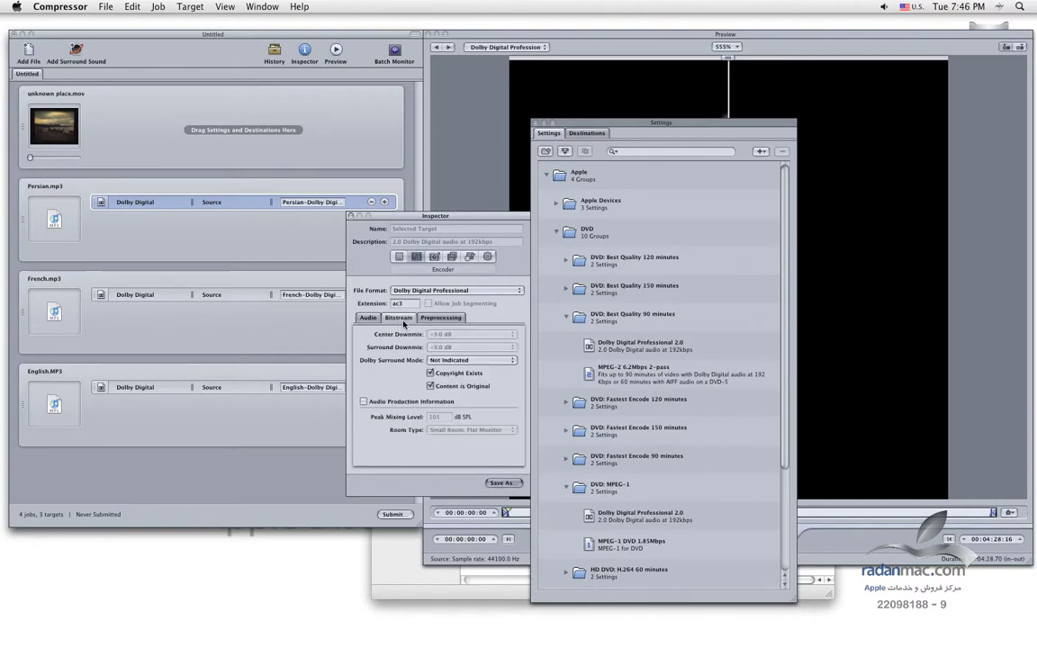
click(485, 361)
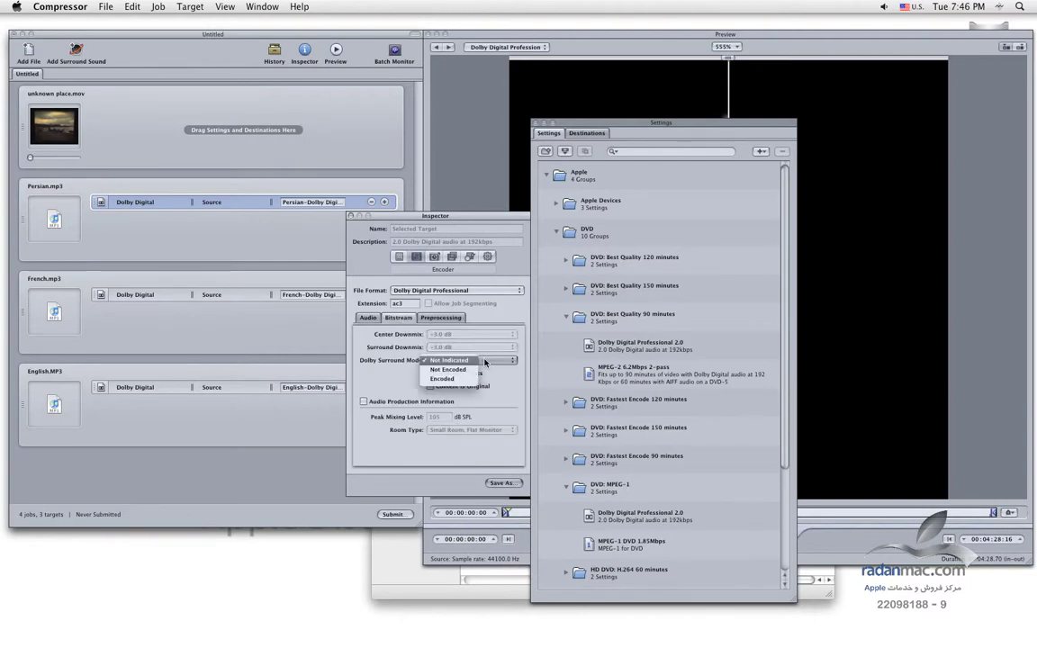
click(347, 330)
click(430, 372)
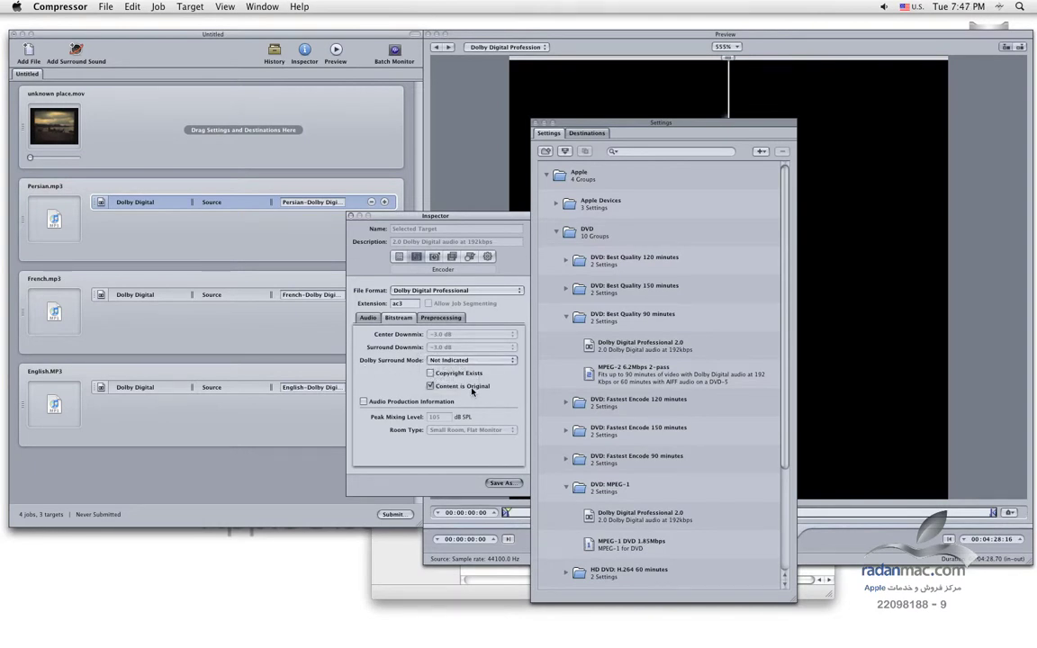
click(430, 385)
Step: Set the Persian.mp3 target's preprocessing compression preset to Speech Compression
click(443, 319)
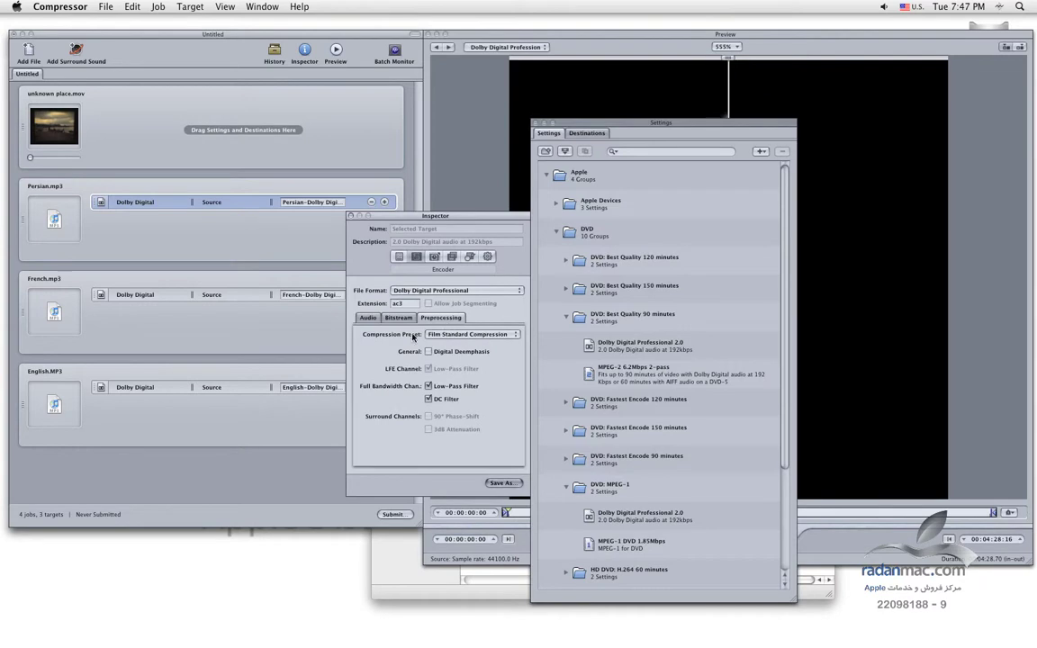
drag(435, 218, 529, 226)
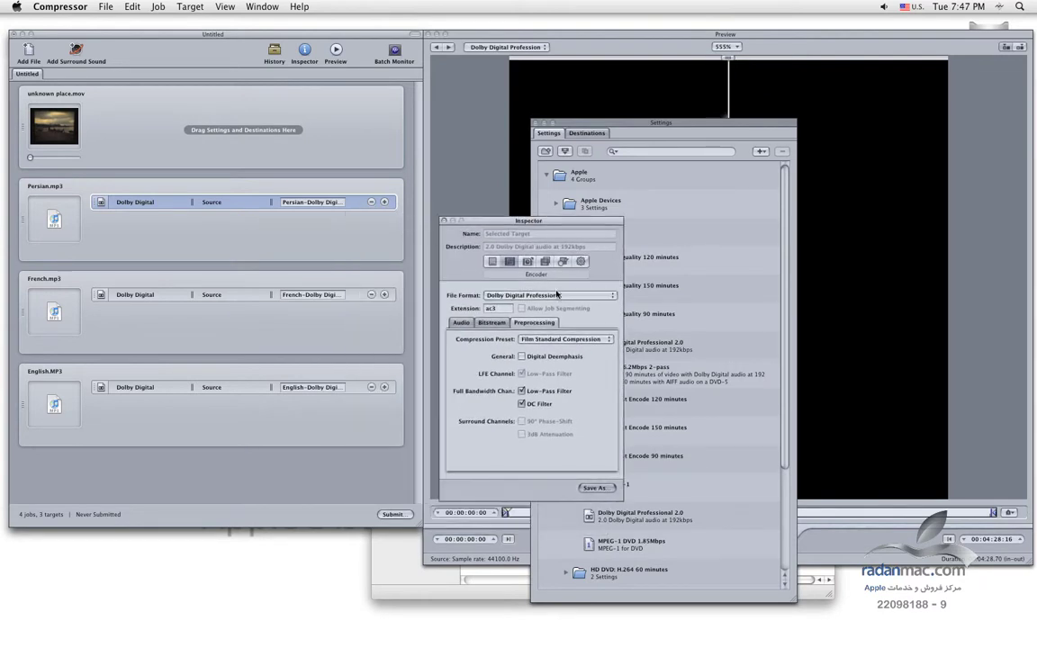
click(603, 339)
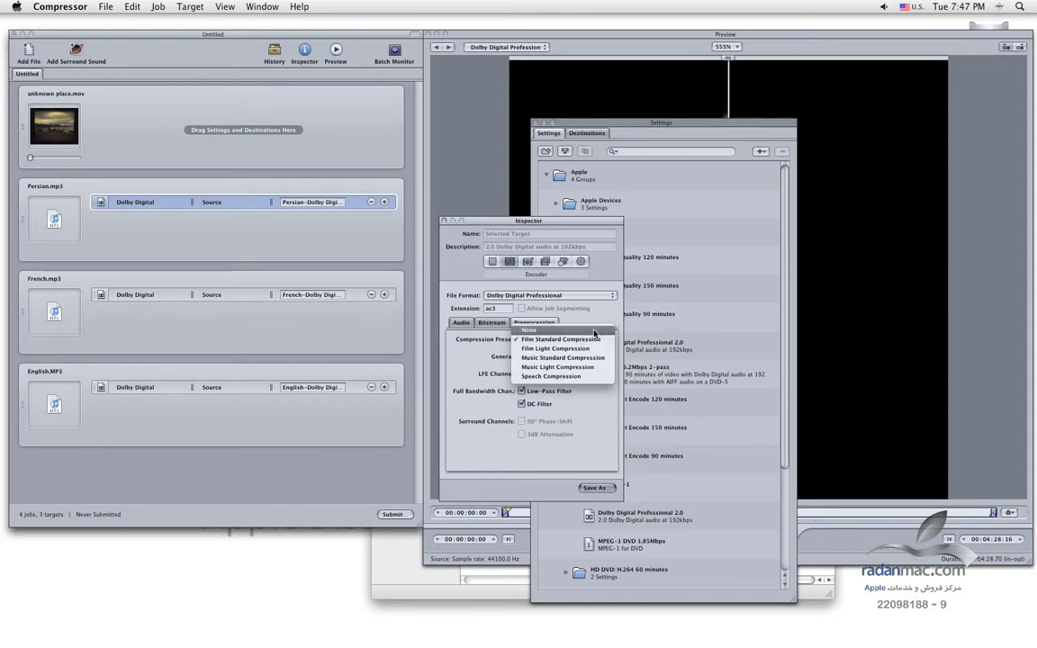
click(593, 331)
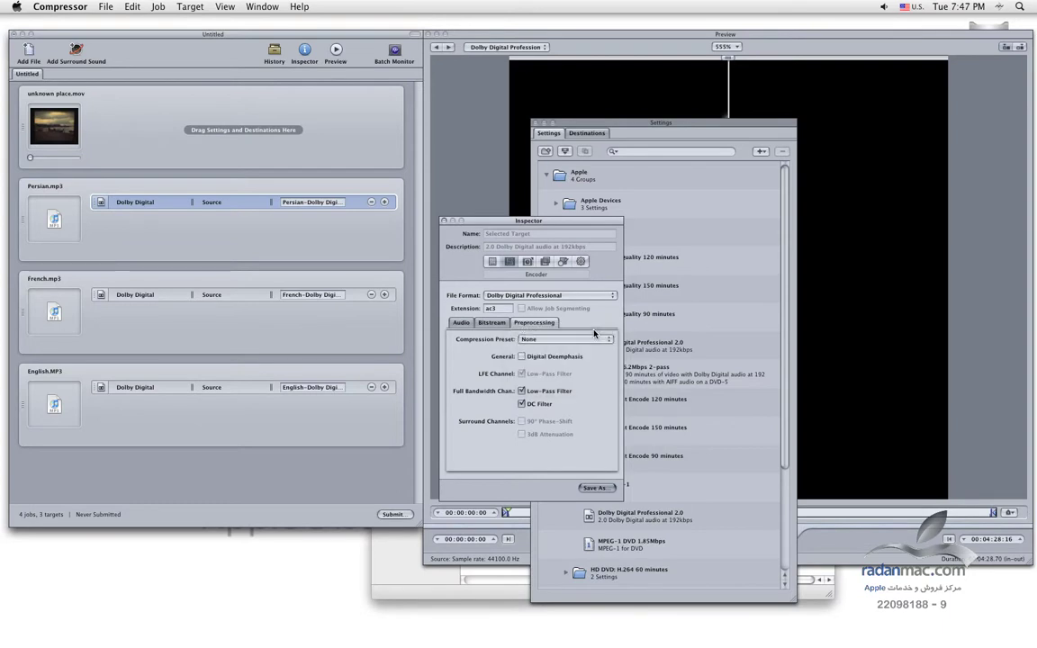
click(599, 339)
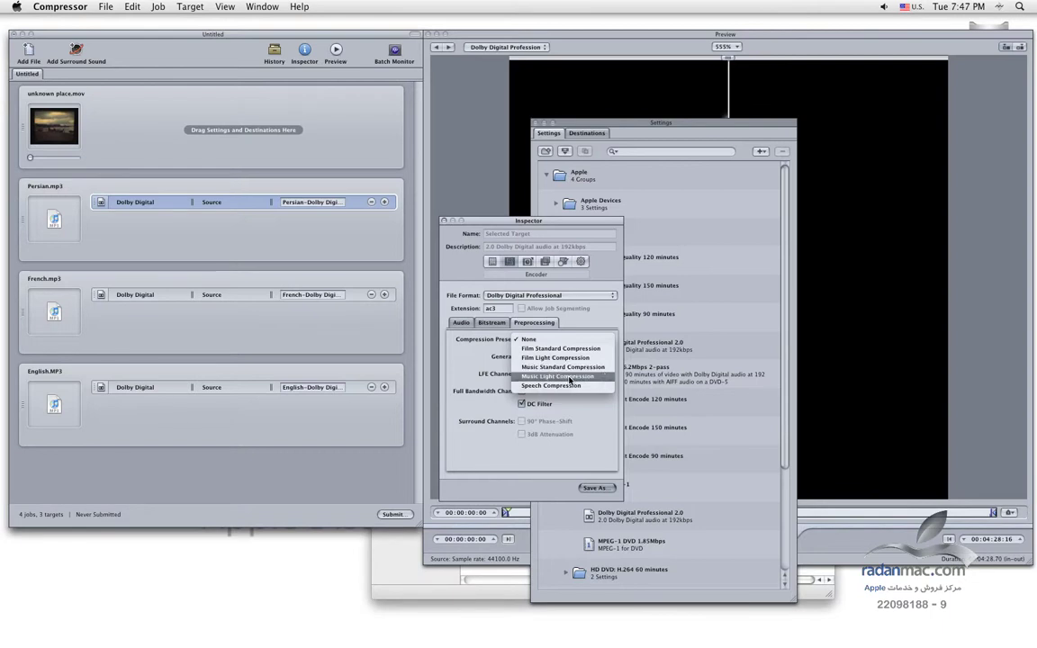
click(594, 386)
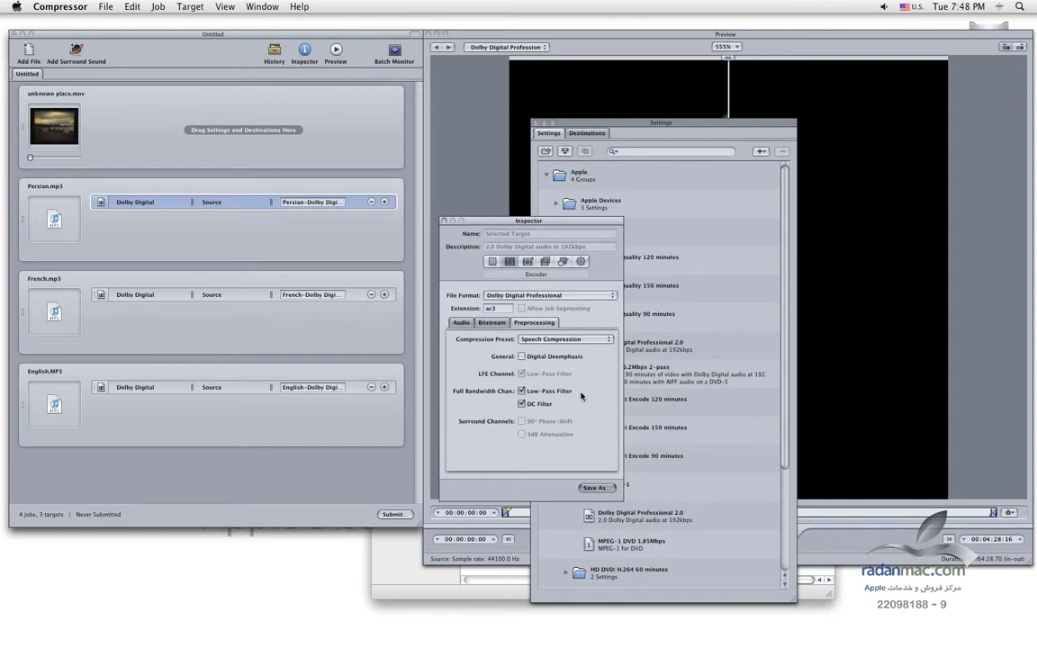
click(537, 392)
Step: Review the Persian.mp3 target's Bitstream and Audio encoder settings, Frame Controls, audio Filters, Geometry and Actions in the Inspector
click(447, 324)
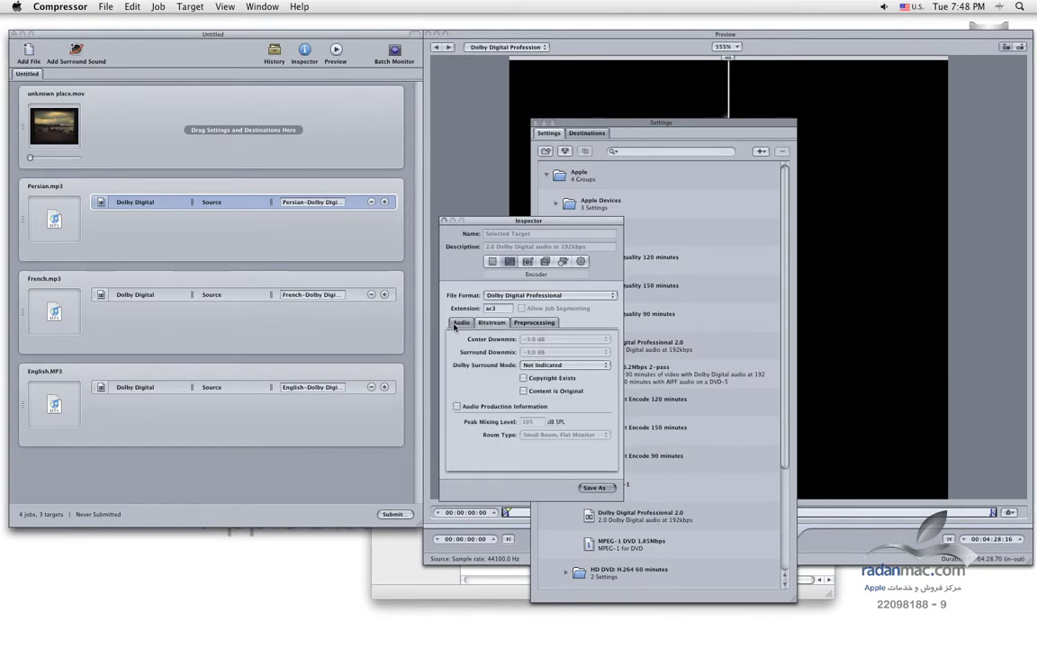
click(452, 323)
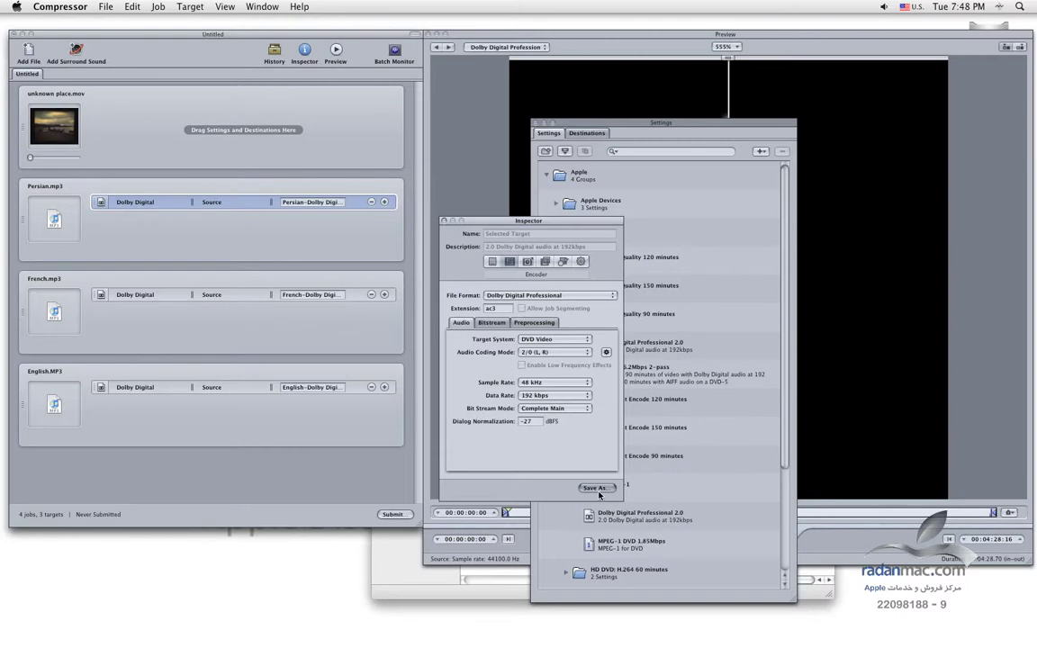
drag(536, 222, 462, 247)
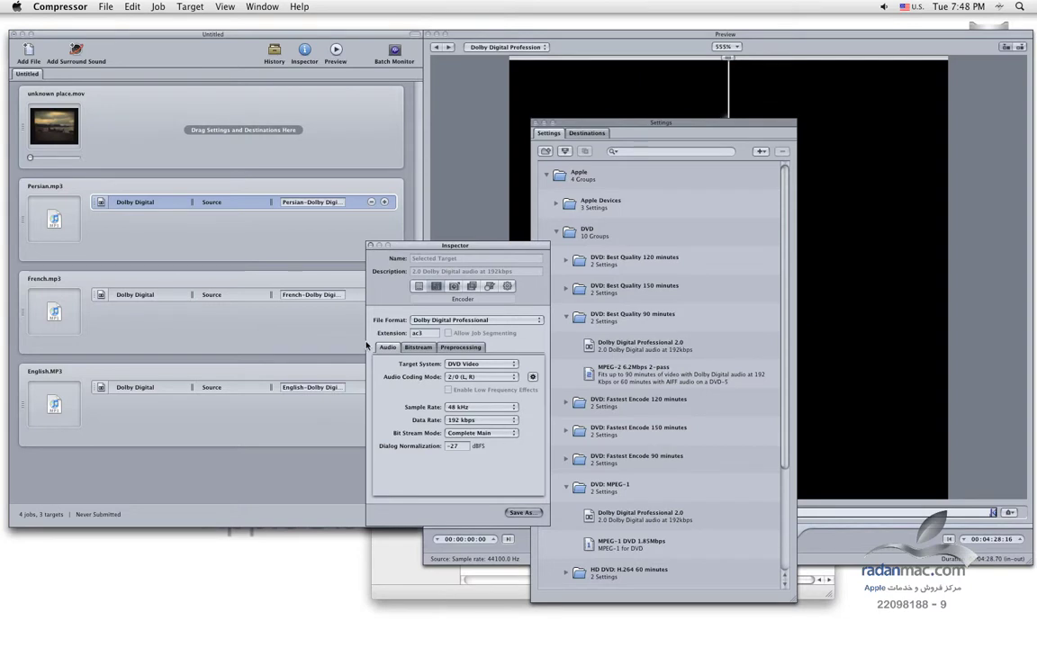
click(454, 287)
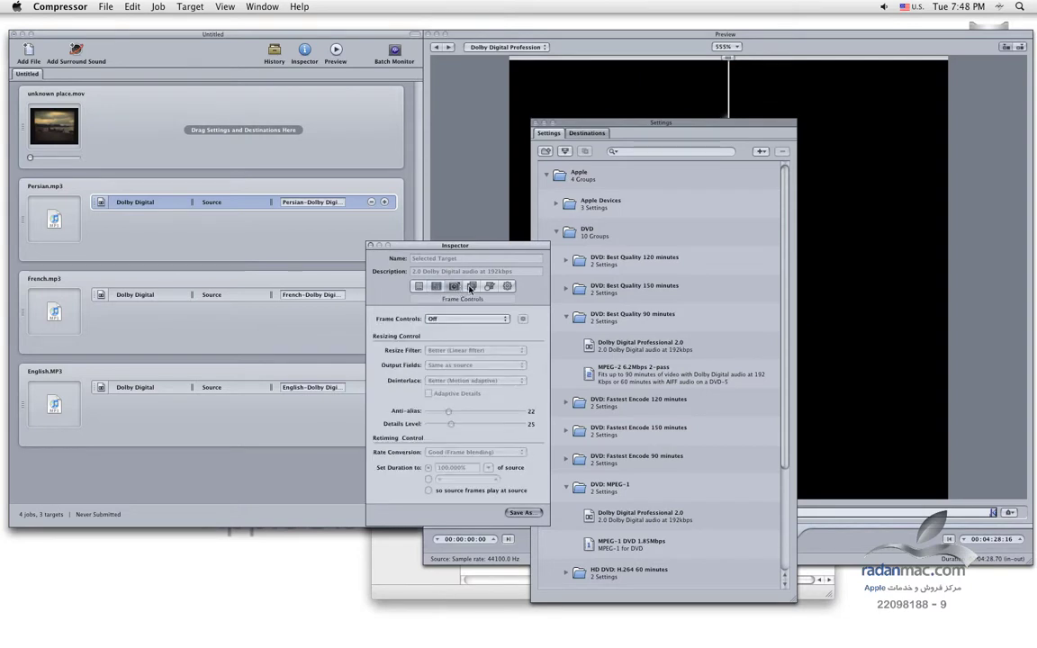
click(471, 286)
click(487, 287)
click(453, 286)
click(472, 286)
click(406, 316)
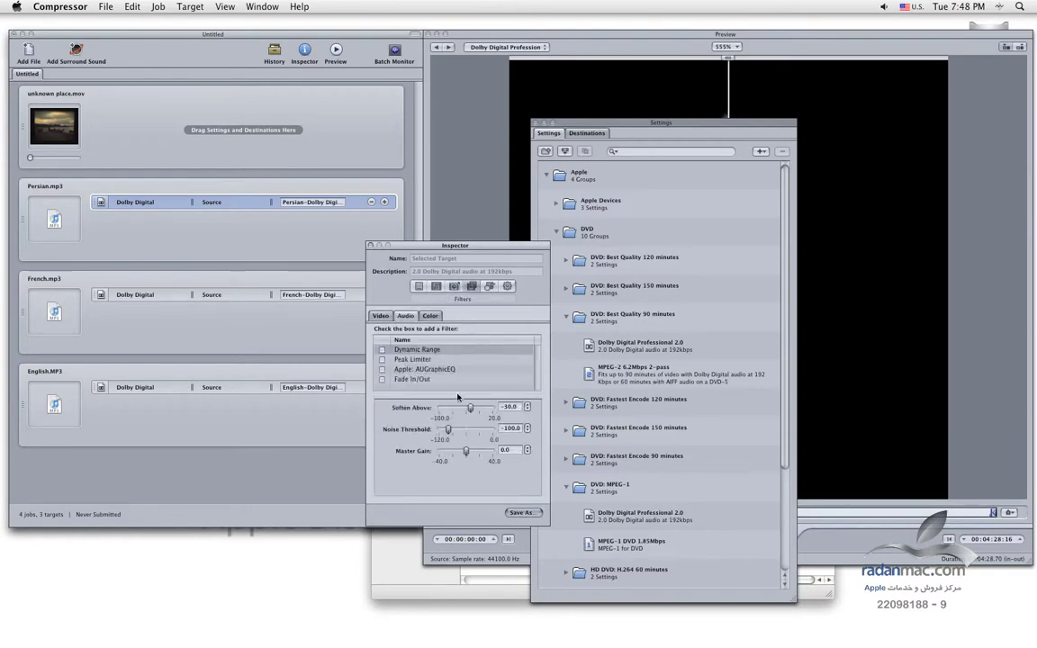
click(489, 286)
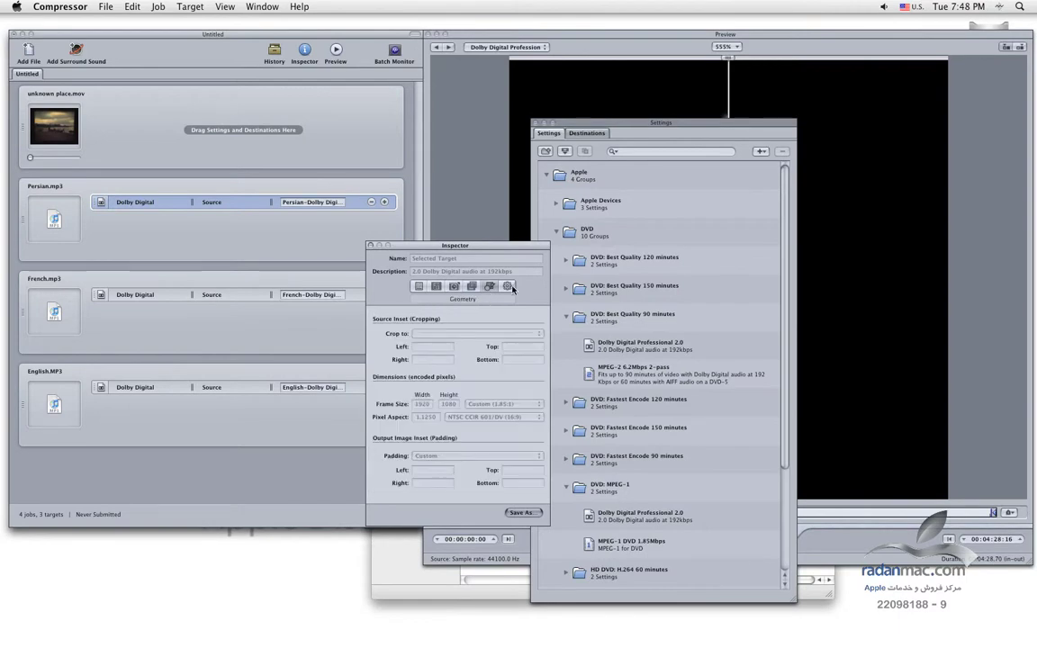
click(418, 287)
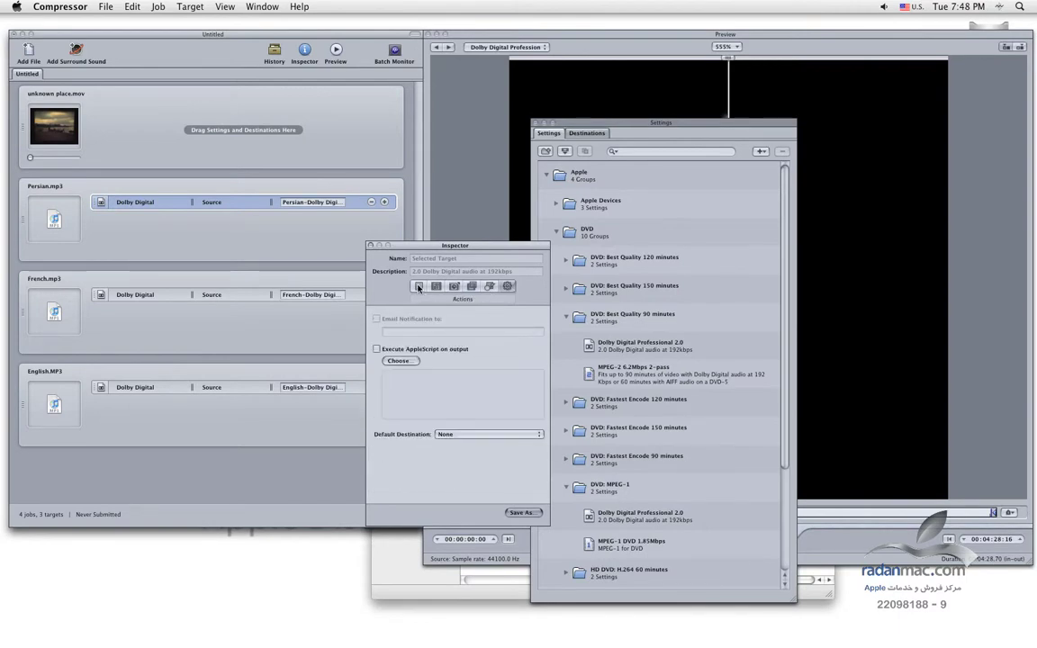
Step: Save the Persian.mp3 target's configuration as a custom setting named with the author's first name followed by DVD AUDIO, and close the Inspector
click(419, 287)
click(522, 512)
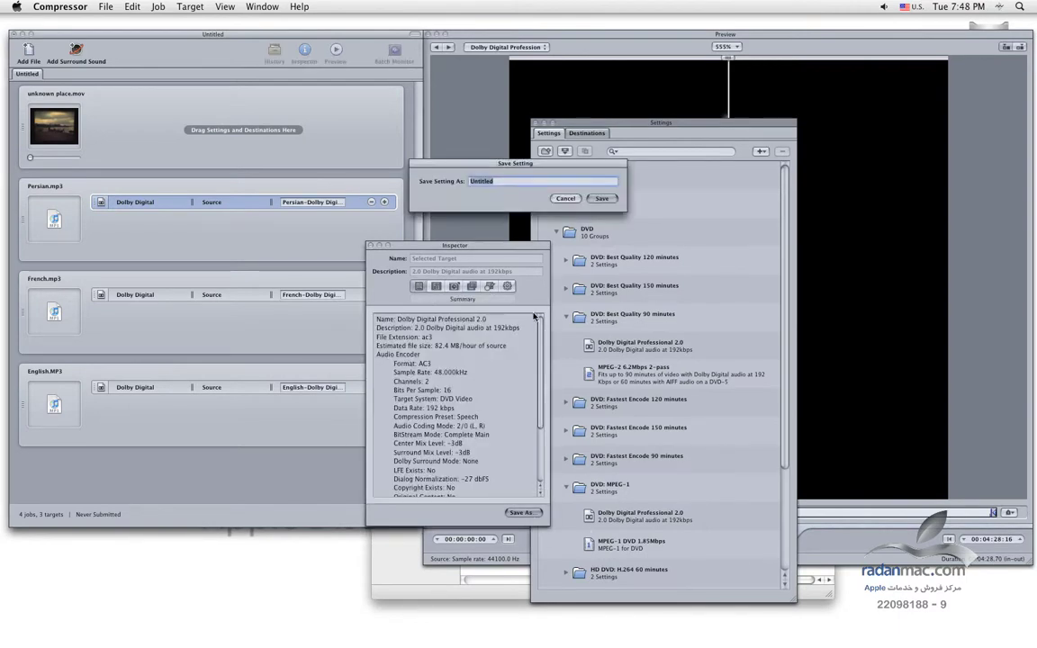
text(AMIR DVD AUDIO)
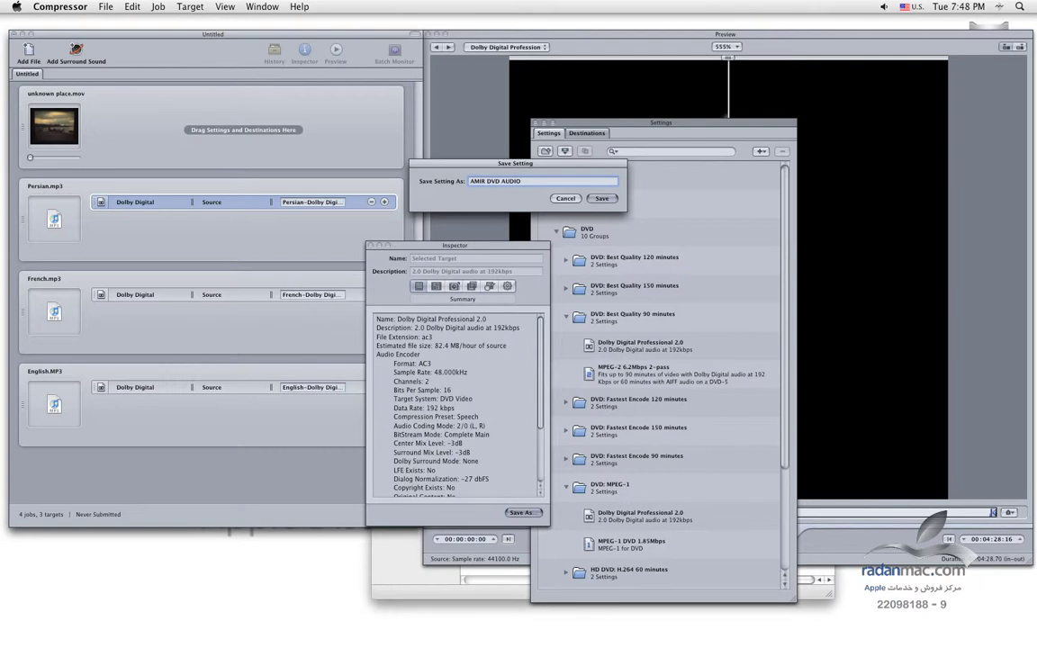
key(Return)
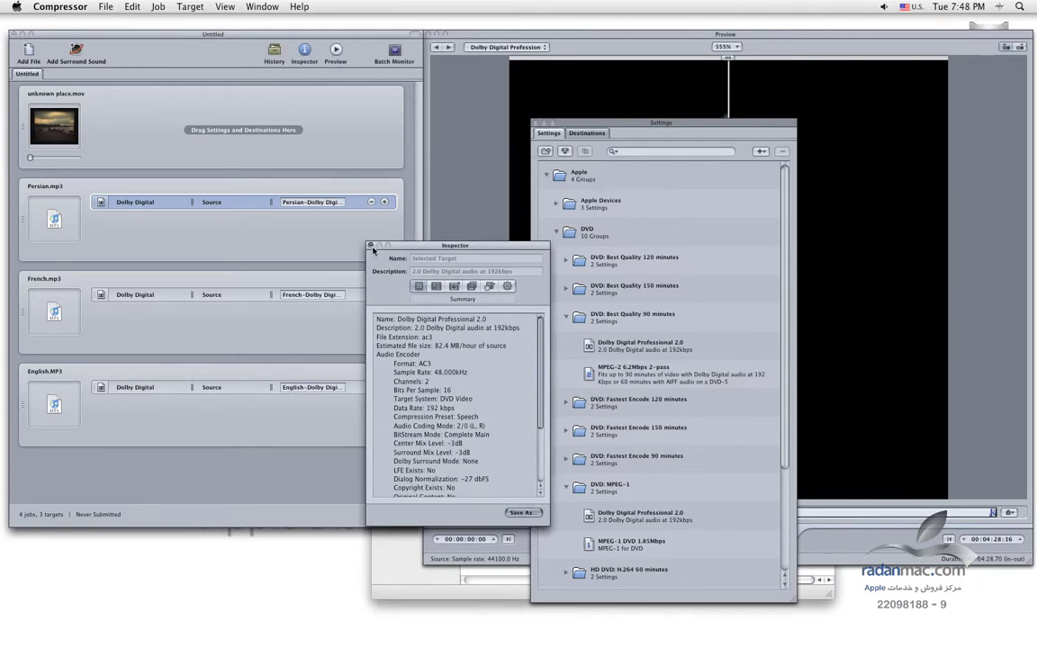
key(super+i)
Step: Delete the Dolby Digital targets from the Persian.mp3, French.mp3 and English.MP3 jobs
super+click(220, 294)
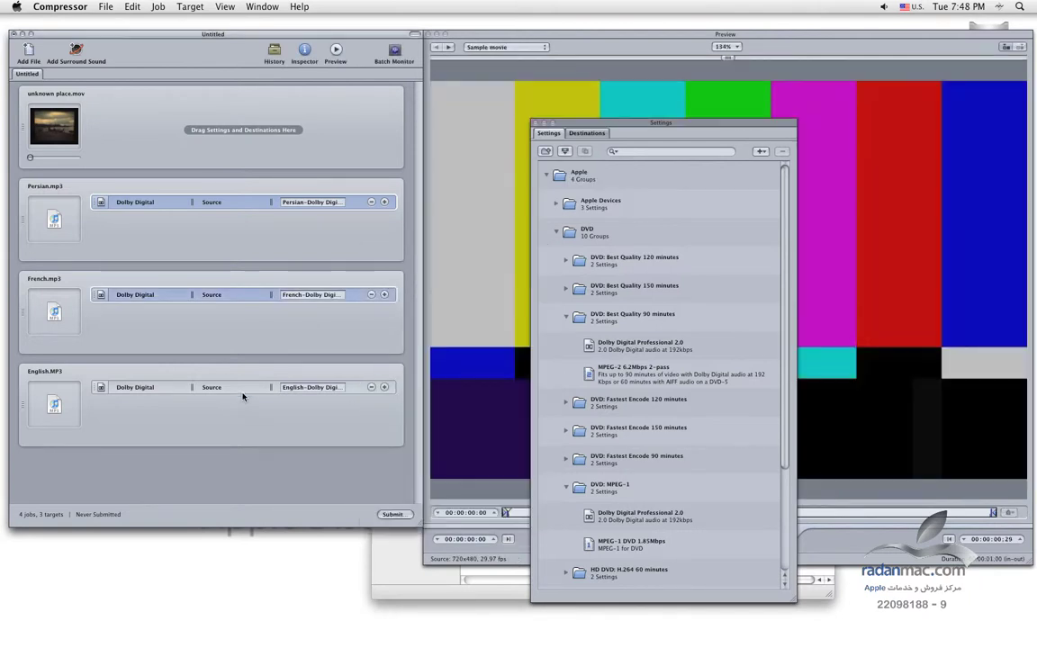
super+click(242, 389)
key(Delete)
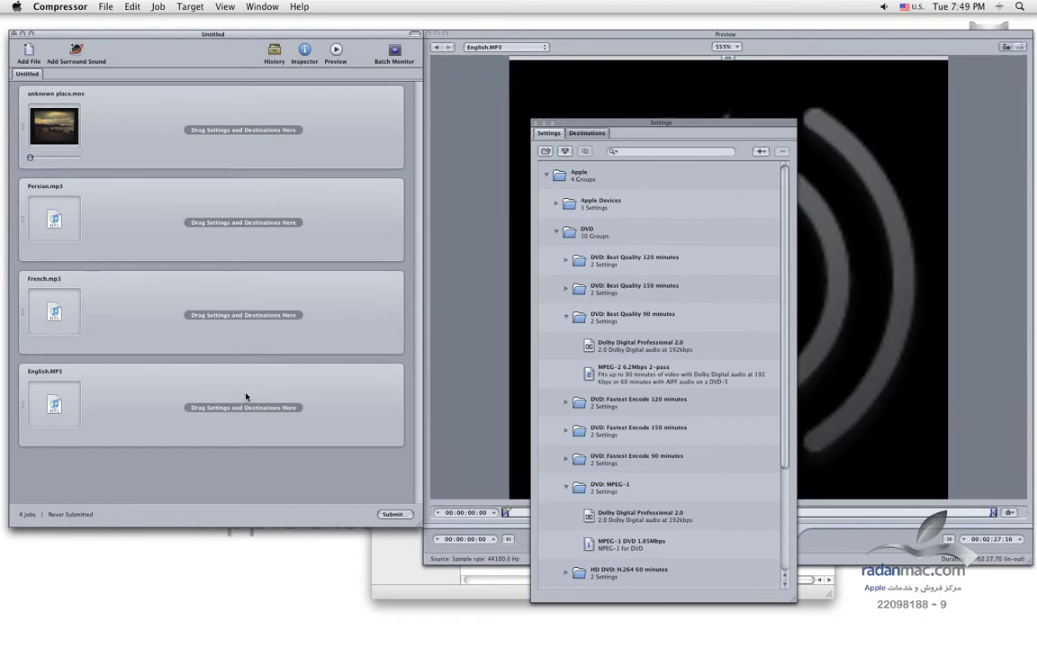
Step: Apply the newly saved custom DVD AUDIO setting to the Persian.mp3, French.mp3 and English.MP3 jobs together
click(566, 316)
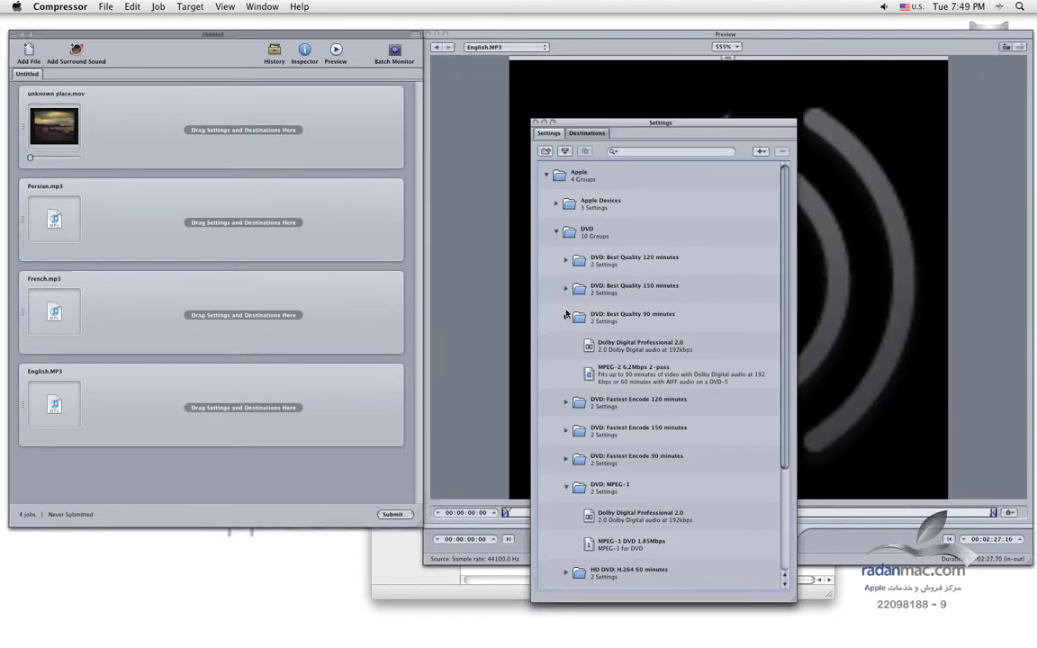
click(557, 232)
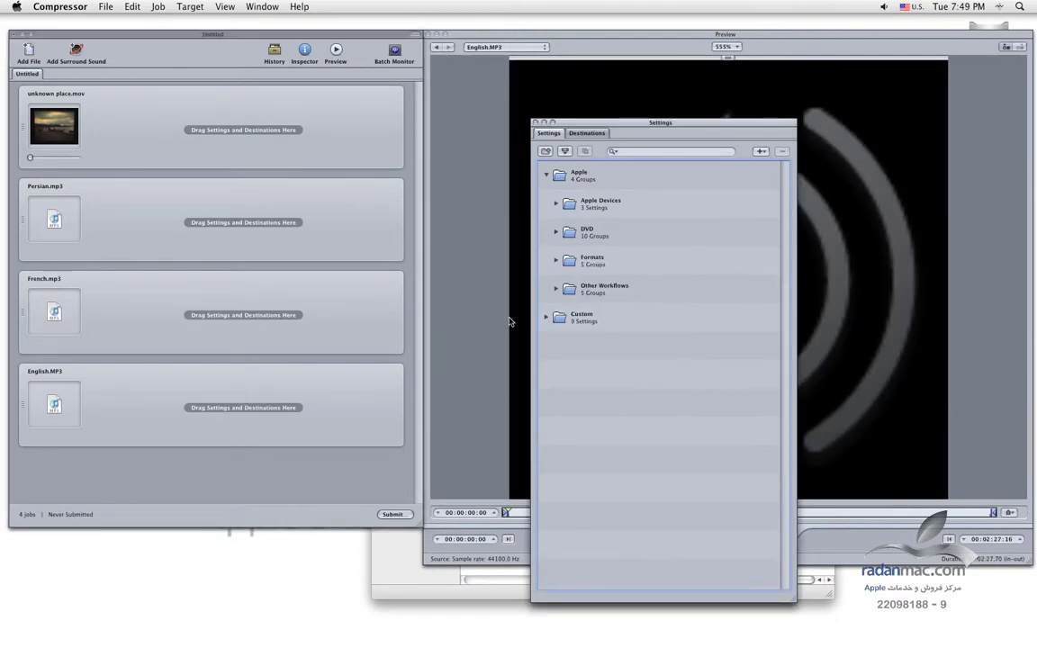
click(546, 317)
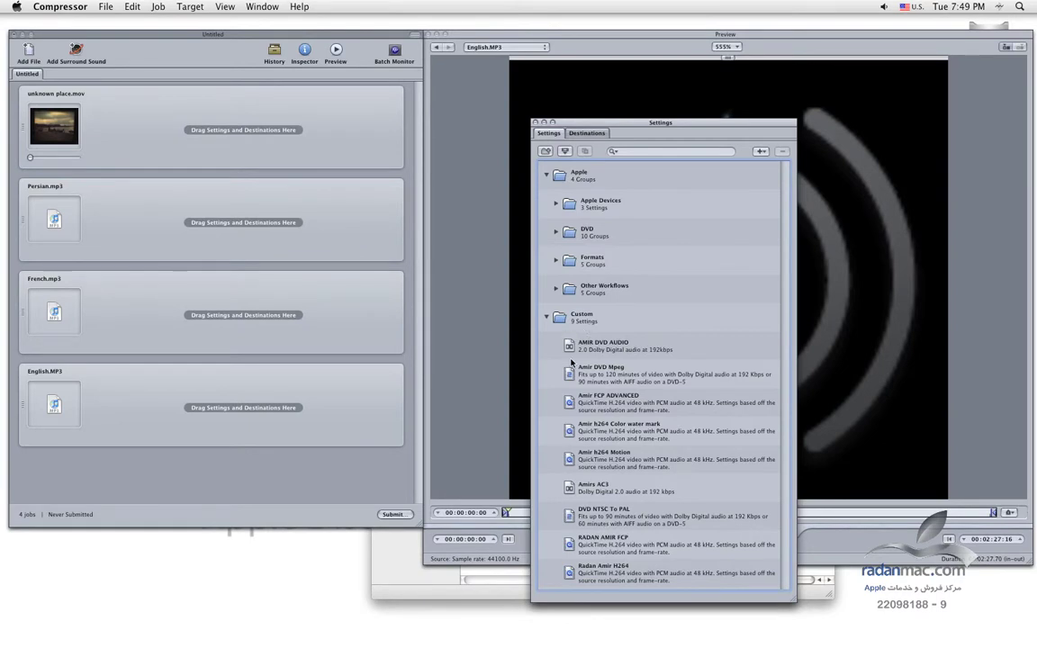
shift+click(343, 219)
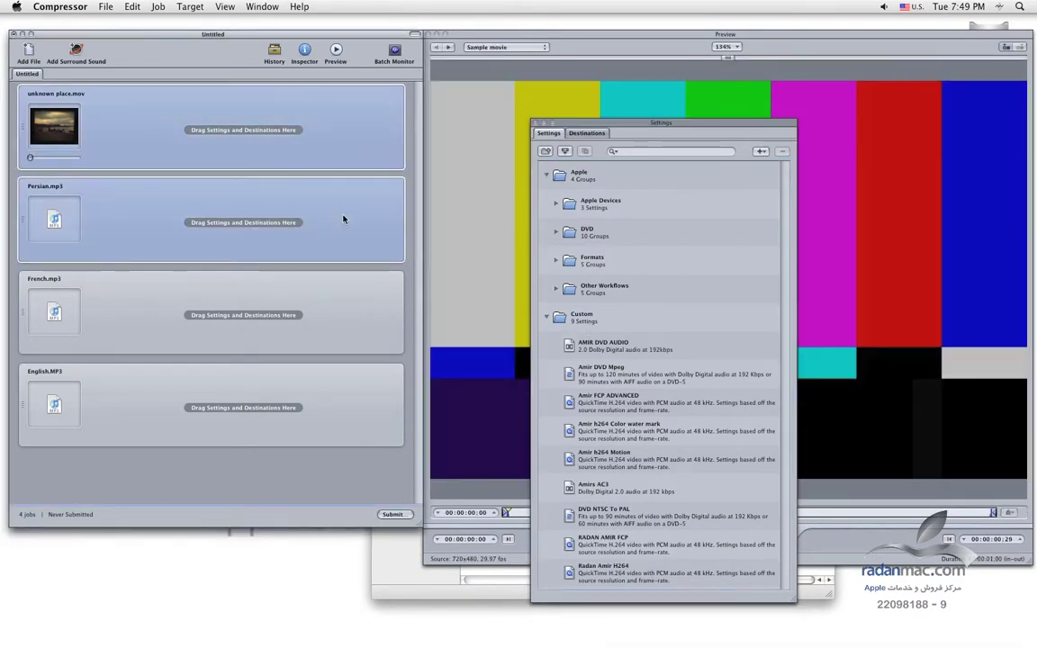
click(359, 415)
shift+click(356, 254)
drag(568, 345, 334, 233)
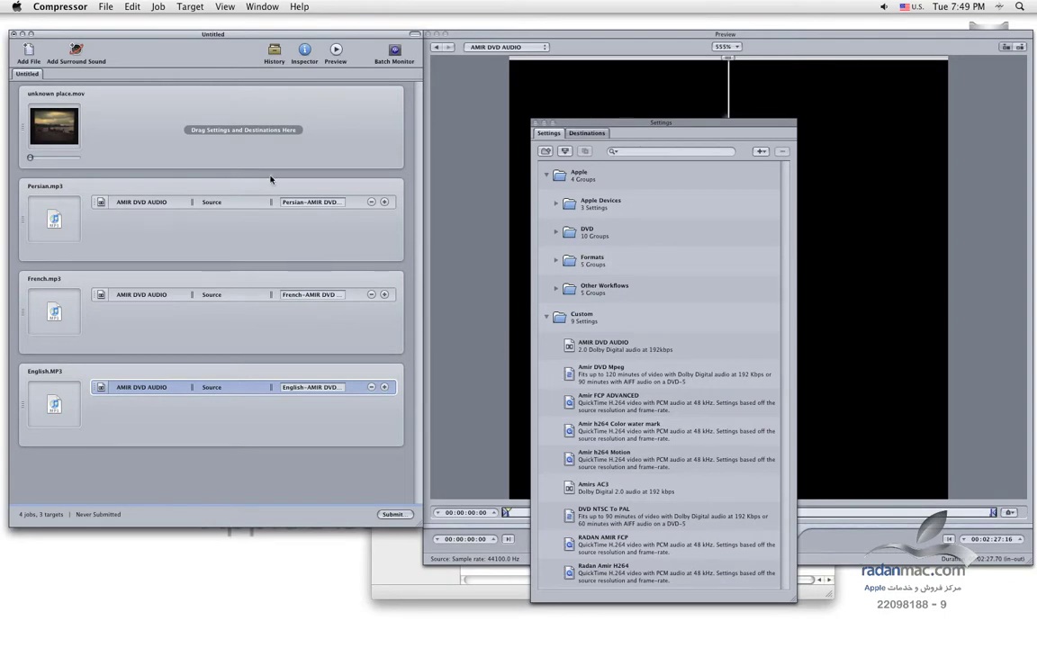
Step: Apply the MPEG-2 6.2Mbps 2-pass setting from the DVD: Best Quality 90 minutes group to the unknown place.mov job
click(213, 144)
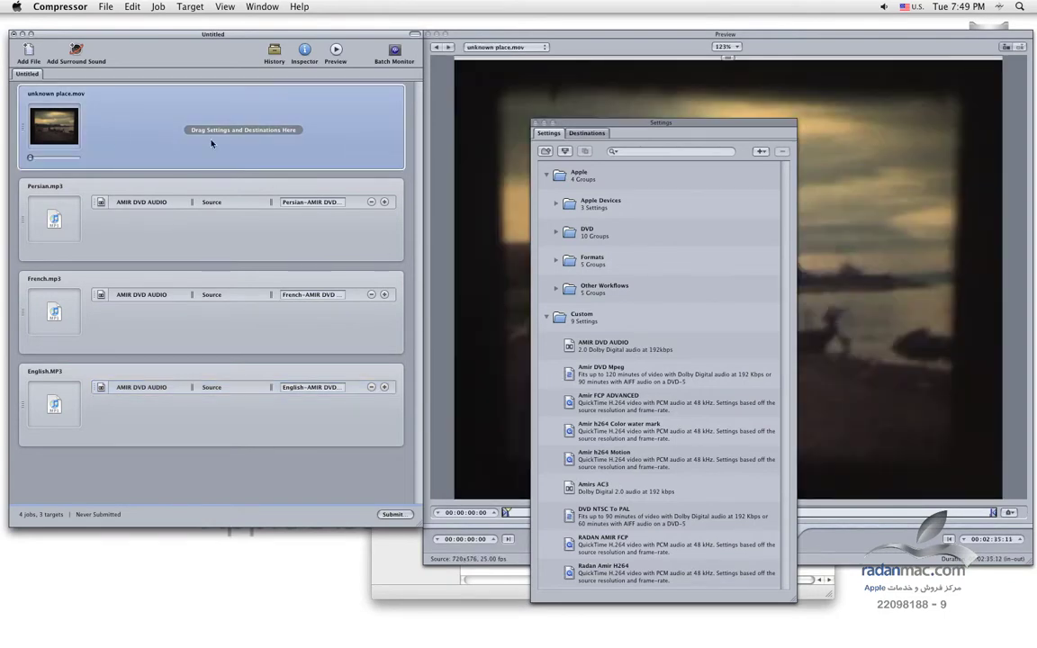
click(545, 318)
click(556, 231)
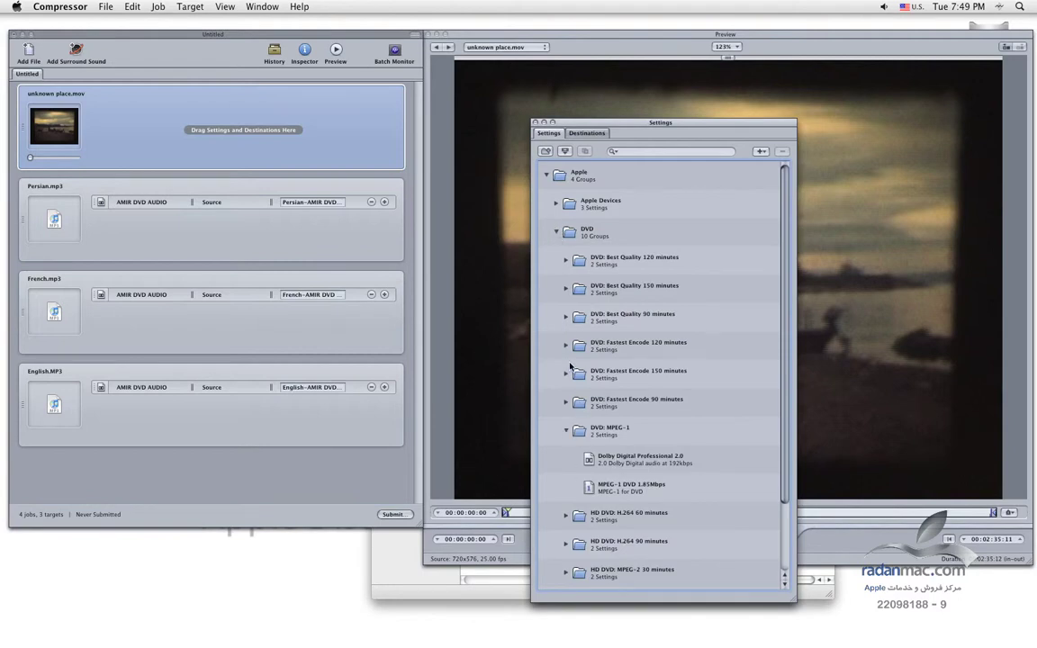
click(566, 316)
drag(637, 384, 311, 129)
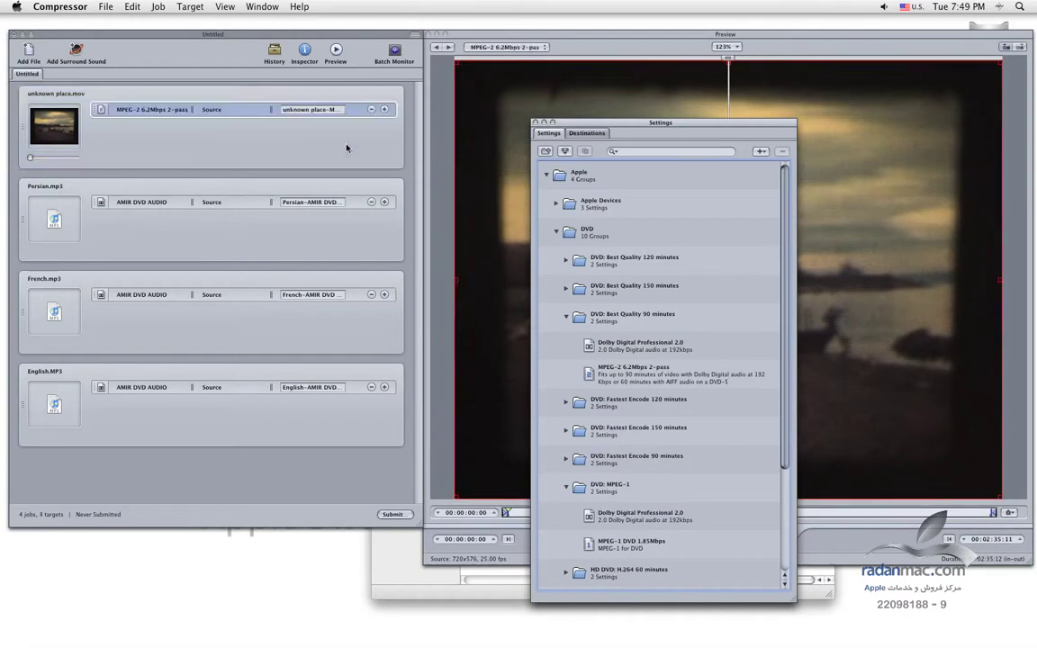
Step: Open the unknown place.mov target in the Inspector and show its MPEG-2 Encoder settings
double_click(255, 111)
drag(446, 237, 370, 259)
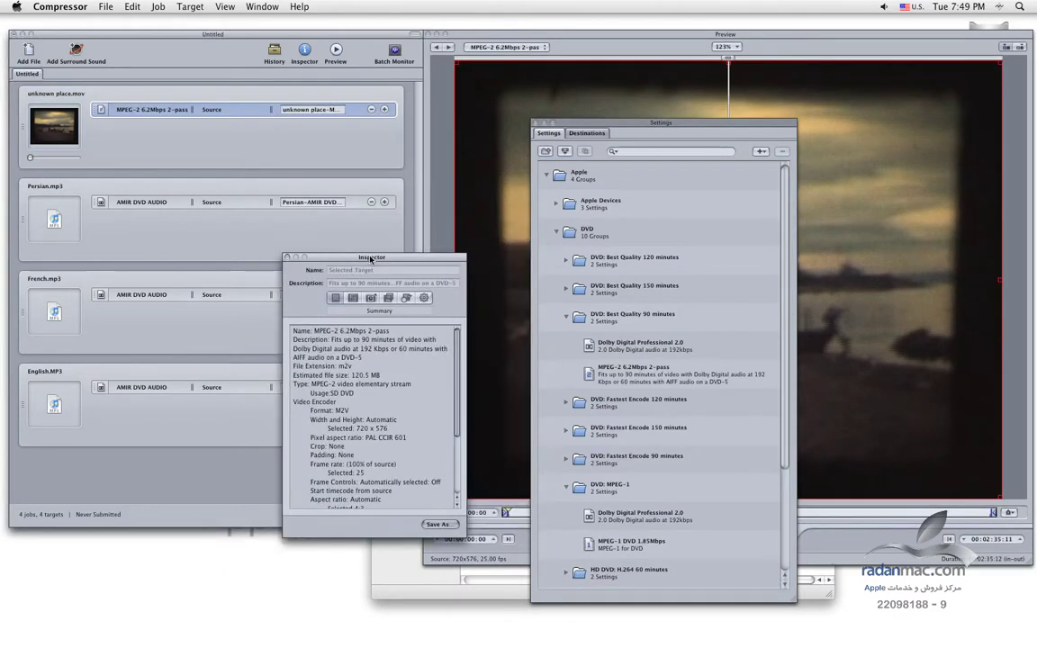
click(353, 297)
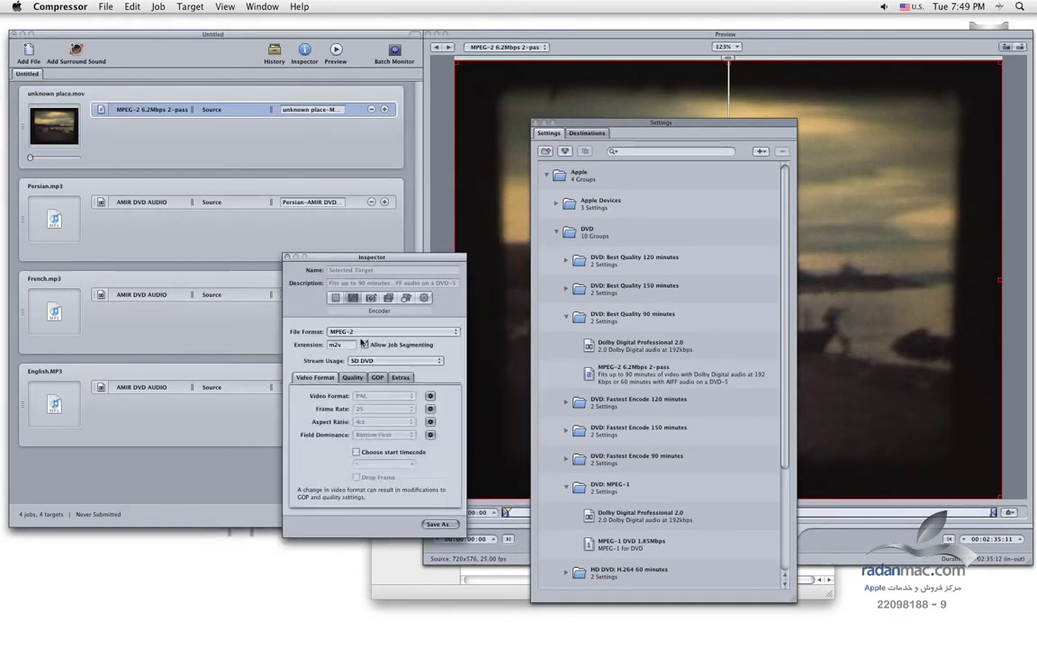
Step: Try the manual video format and frame rate choices in the MPEG-2 target's Video Format settings, and restore automatic selection
click(405, 397)
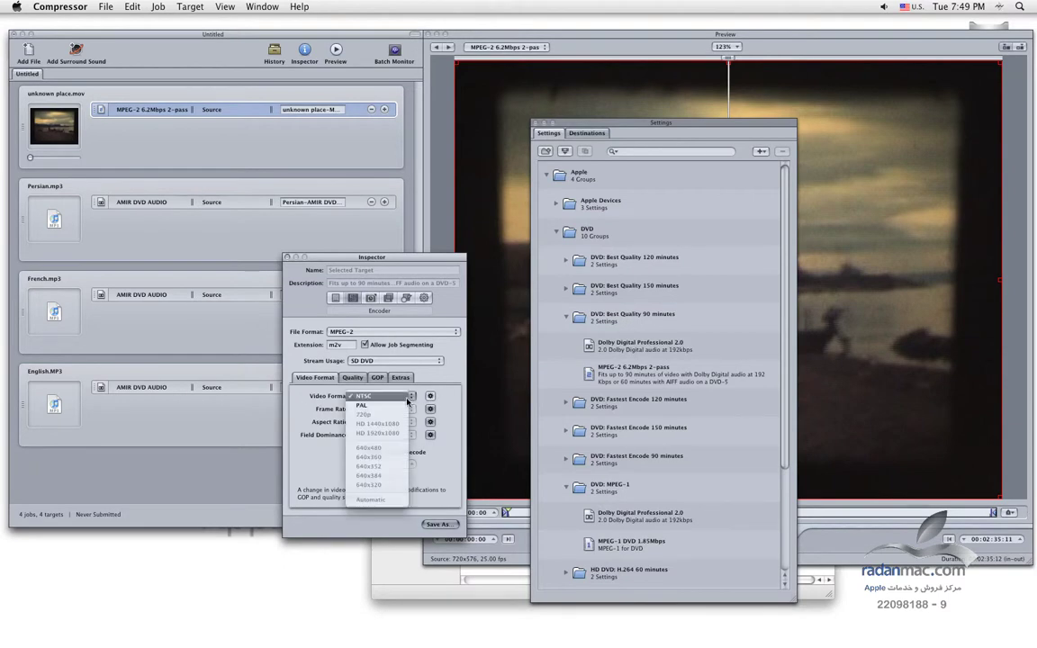
click(369, 396)
click(376, 409)
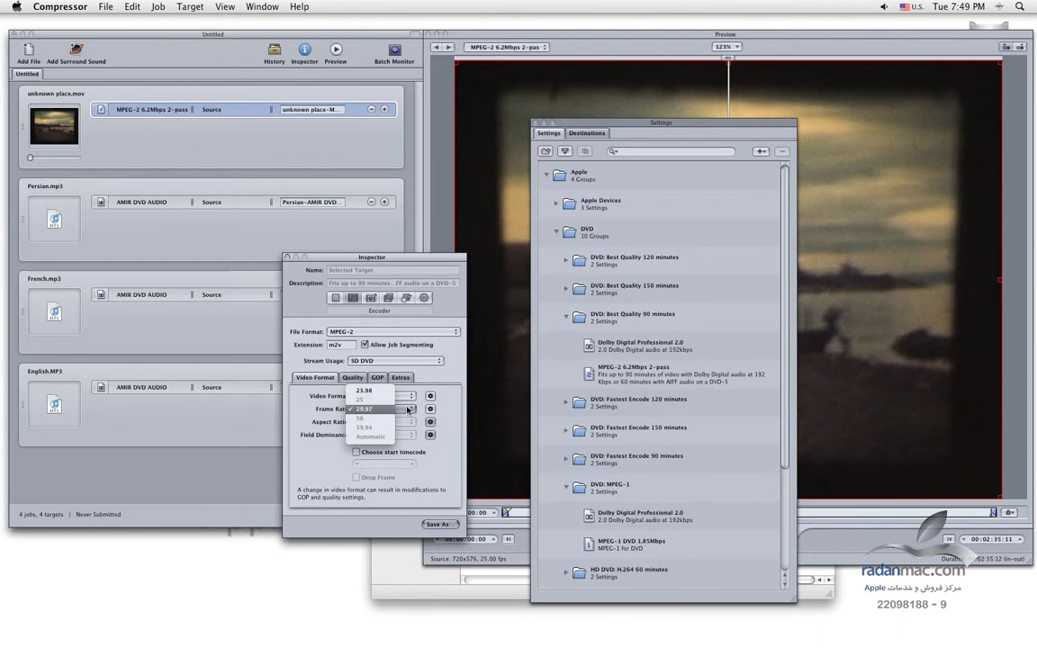
click(378, 390)
click(430, 397)
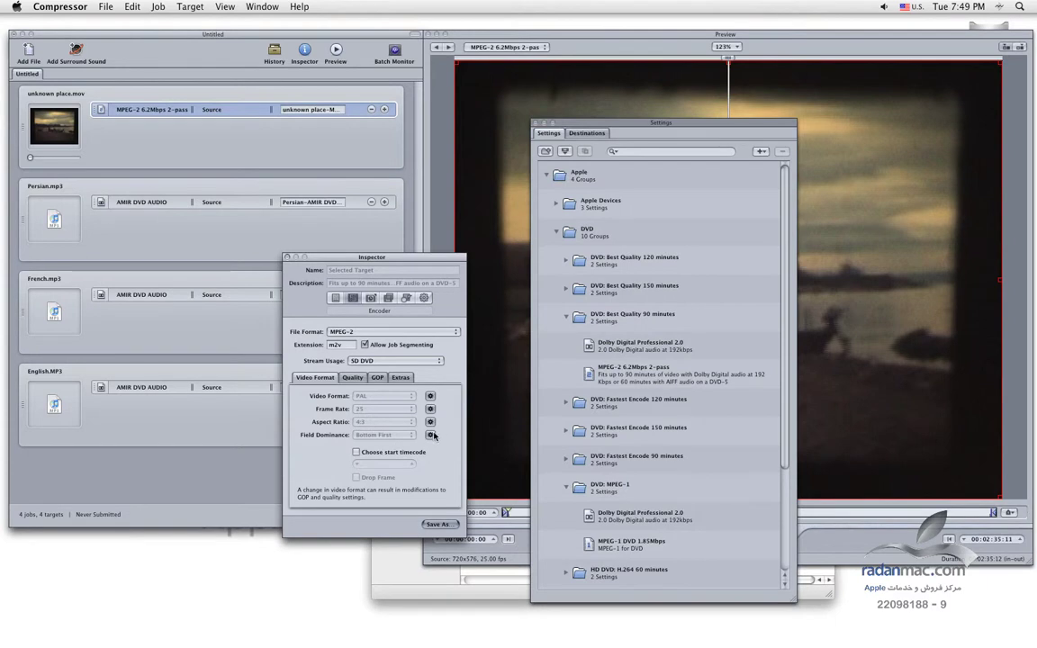
Step: Review the MPEG-2 target's Quality settings, including its choices for Stream Usage and Motion Estimation
click(354, 377)
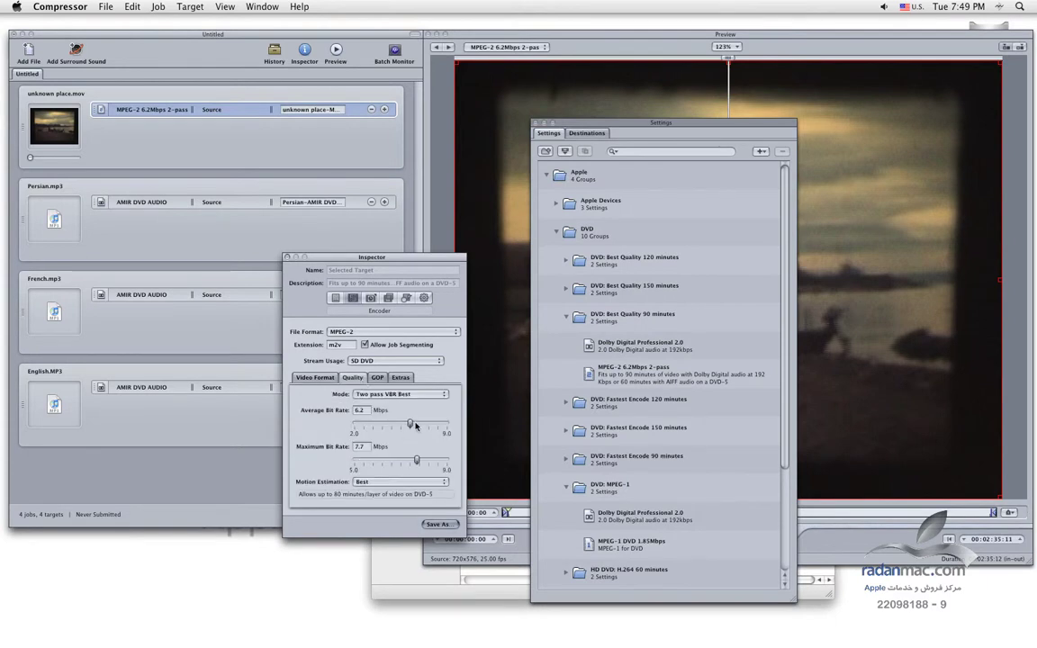
click(369, 361)
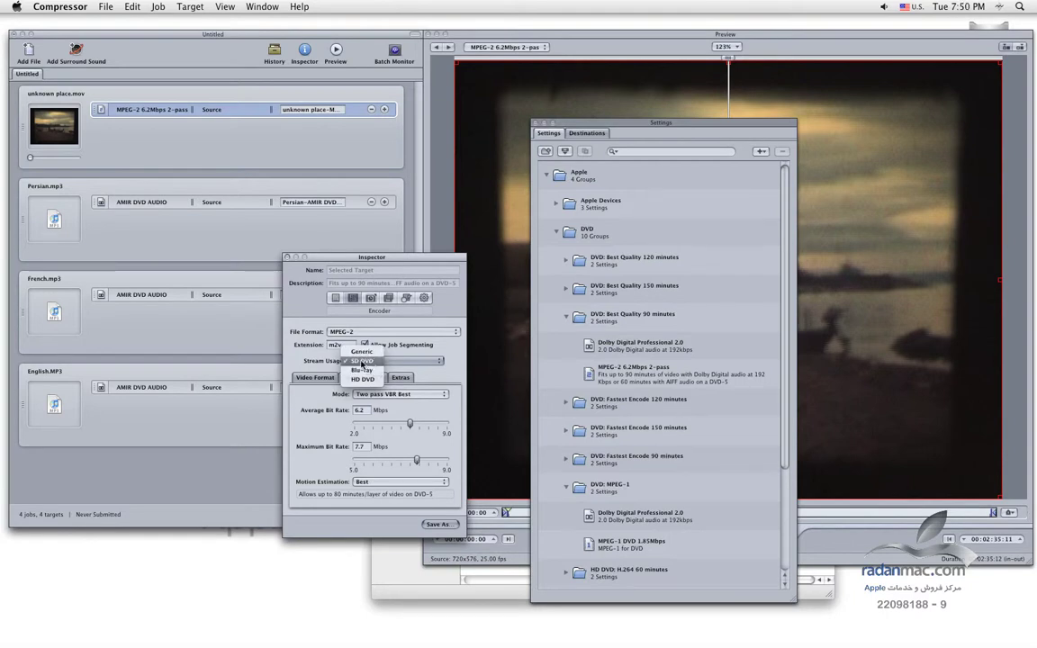
click(446, 362)
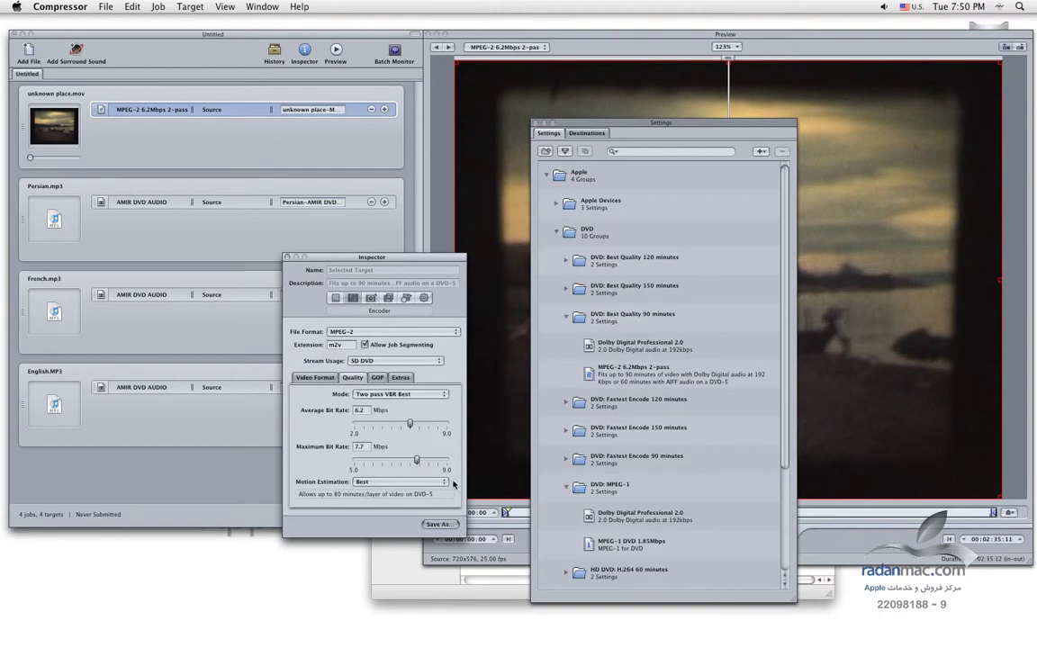
click(414, 483)
click(405, 492)
Step: Set the MPEG-2 target's average bit rate to 6.2 Mbps and its maximum bit rate to 7.5 Mbps
key(Tab)
text(7.5)
key(BackSpace)
key(BackSpace)
text(.2)
click(368, 411)
drag(407, 459, 448, 459)
drag(447, 459, 406, 468)
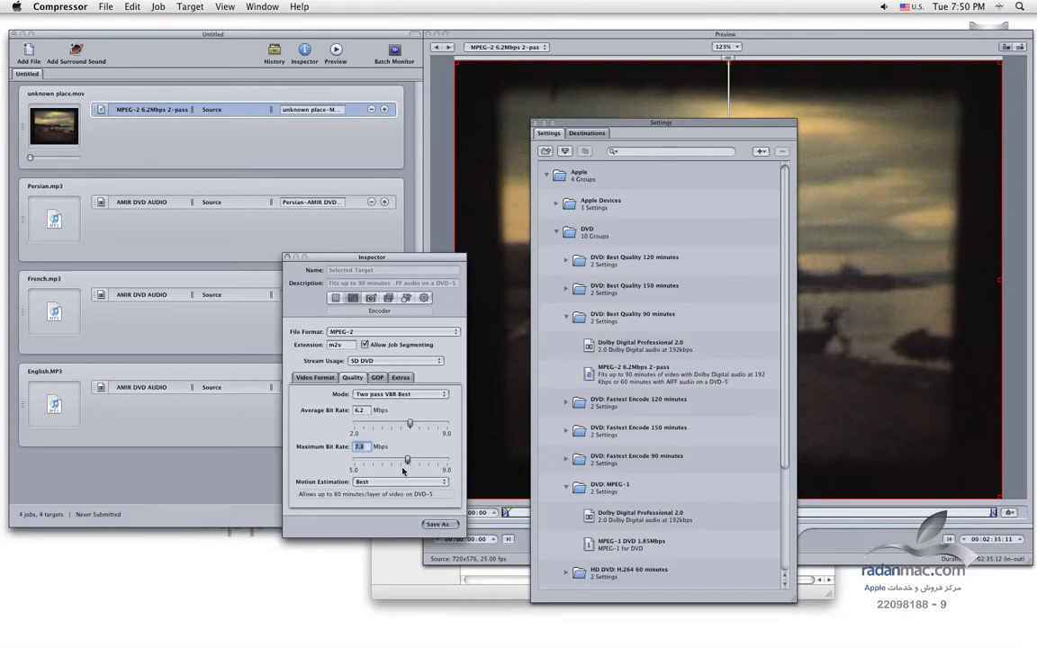
drag(405, 464, 412, 464)
drag(412, 466, 449, 467)
drag(449, 465, 414, 465)
click(368, 412)
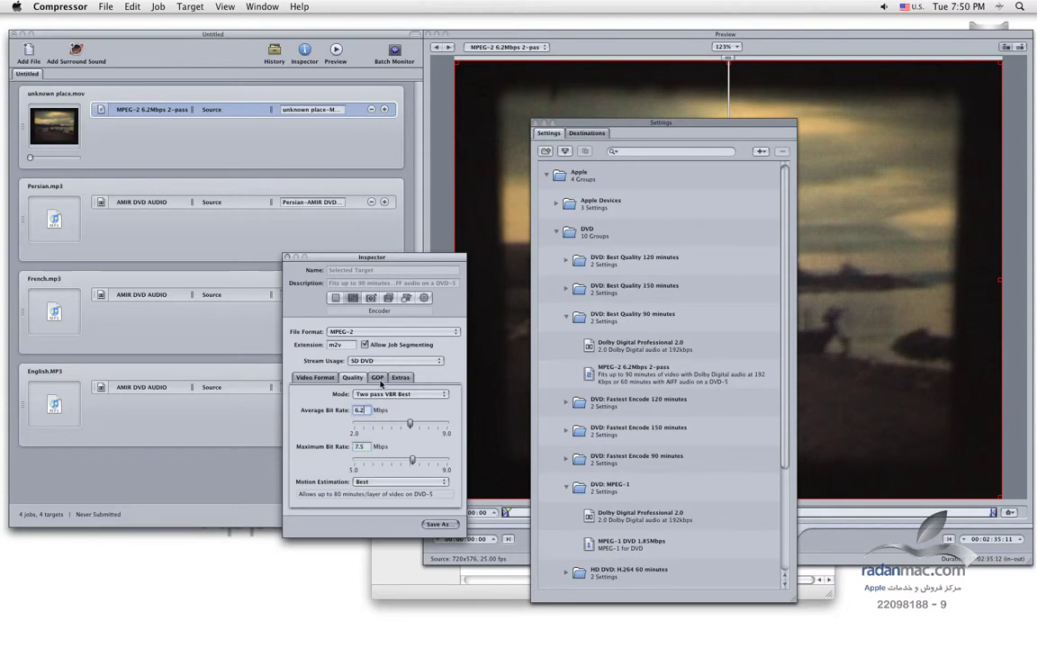
Step: Review the MPEG-2 target's encoding mode choices, GOP structure and Extras options, and close the Inspector
click(442, 396)
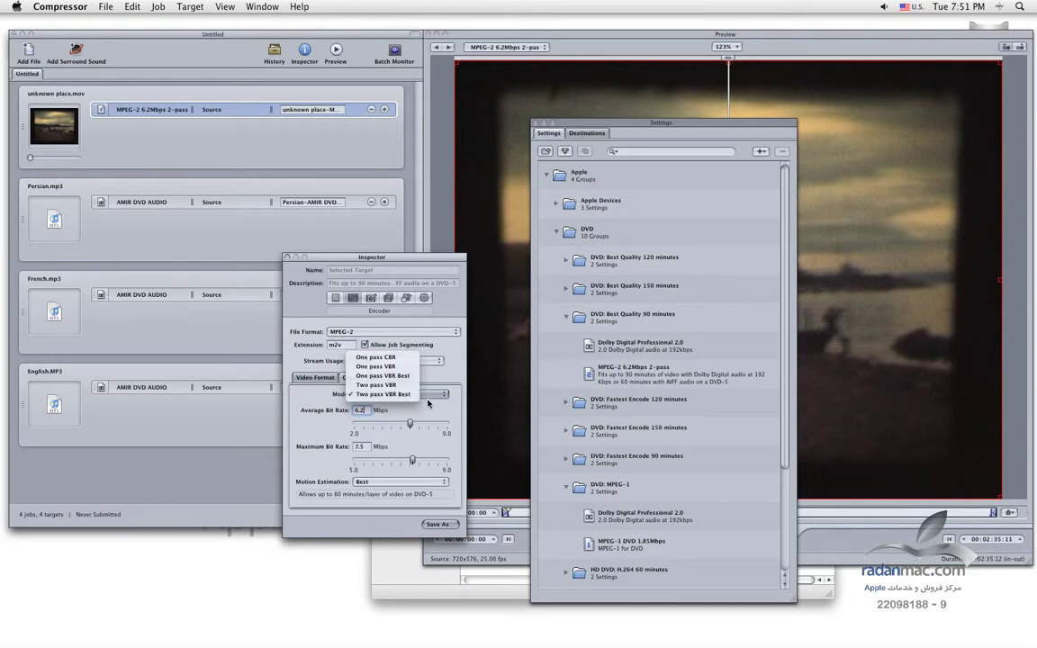
click(429, 403)
click(377, 377)
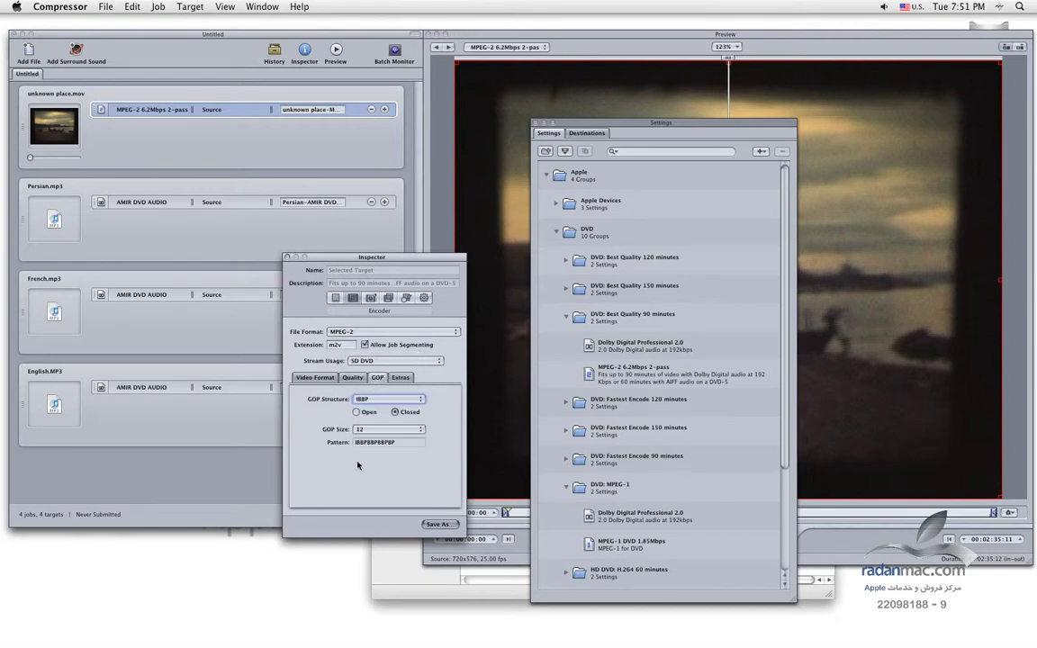
click(400, 377)
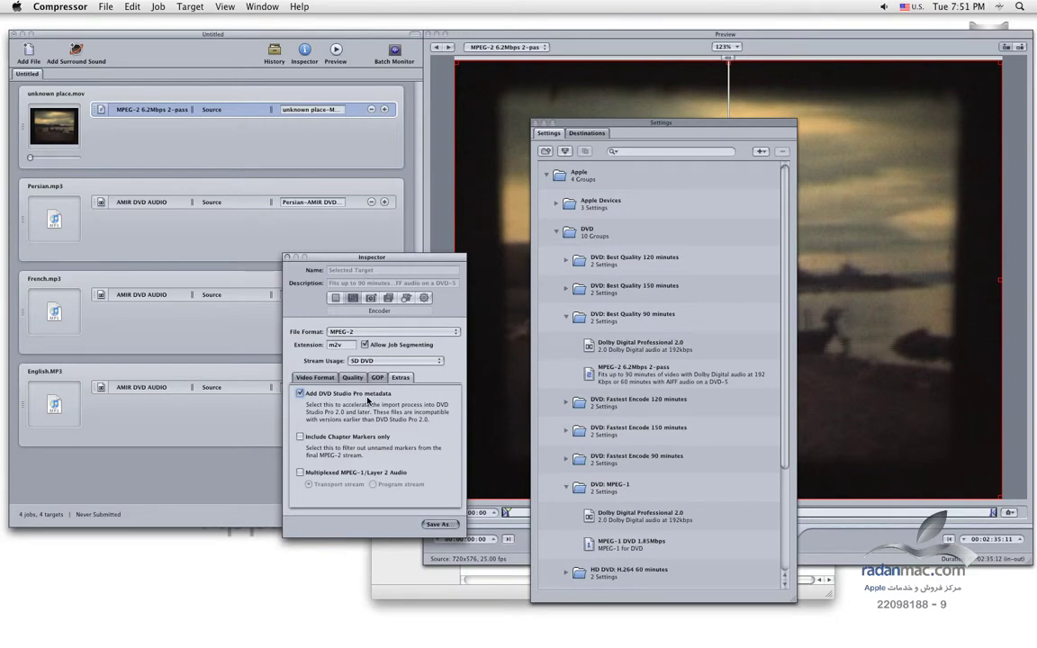
click(288, 258)
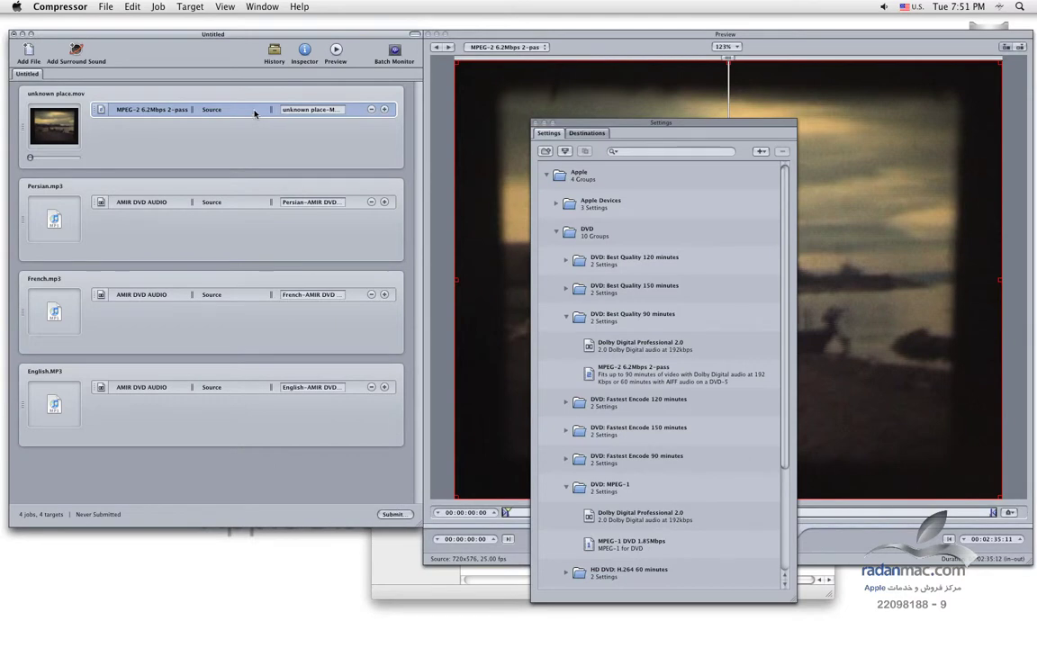
Step: Reopen the MPEG-2 target's encoder settings and check its Video Format values and DVD Studio Pro metadata option
key(super+i)
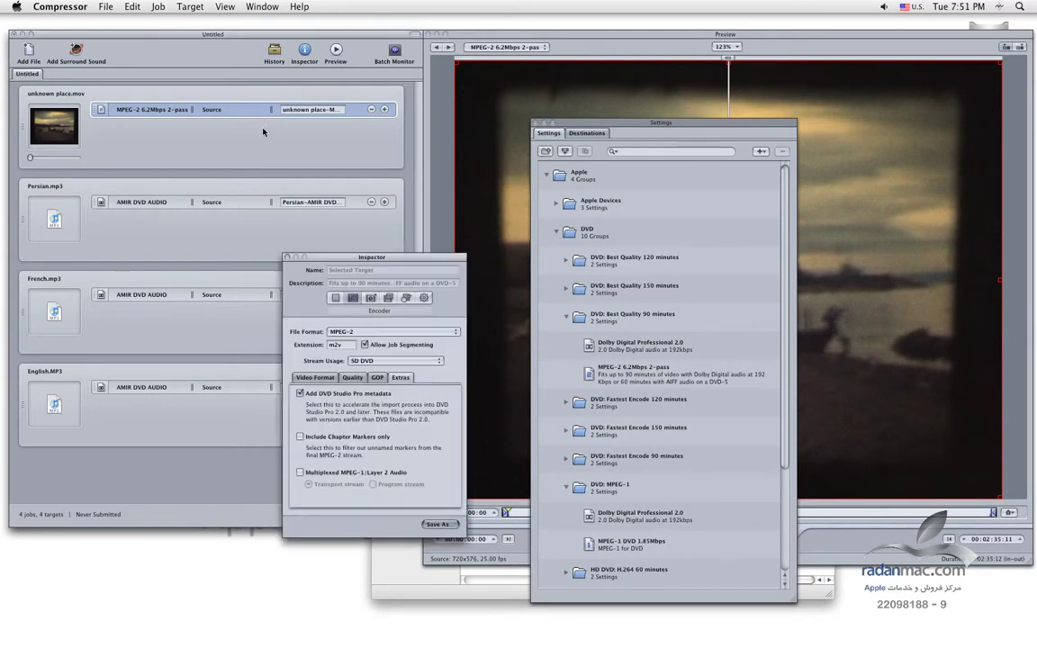
click(322, 378)
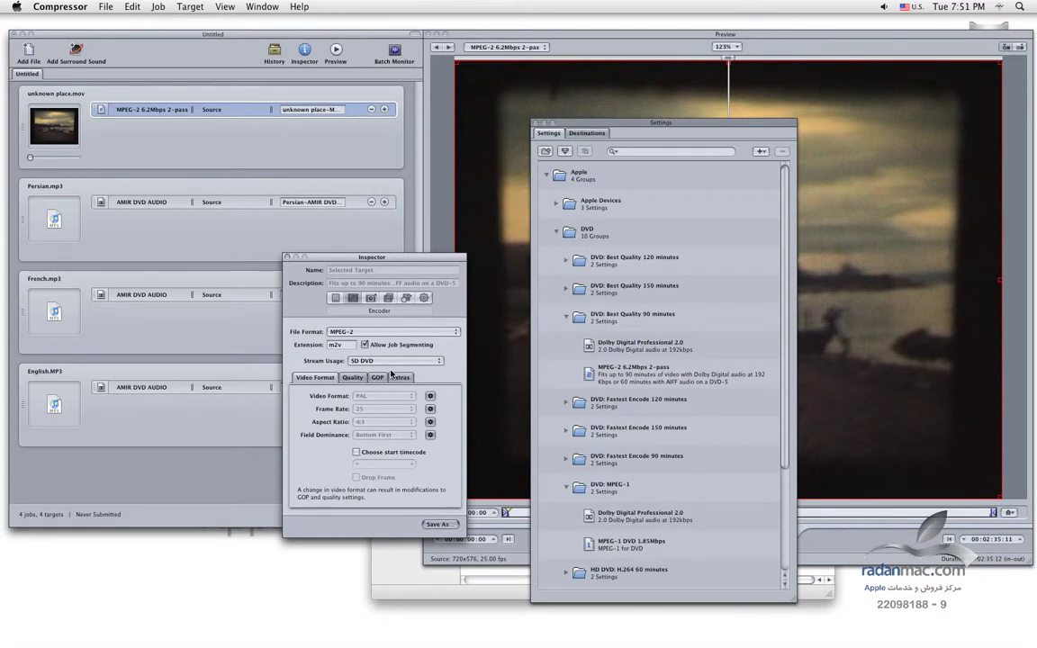
drag(318, 257, 310, 276)
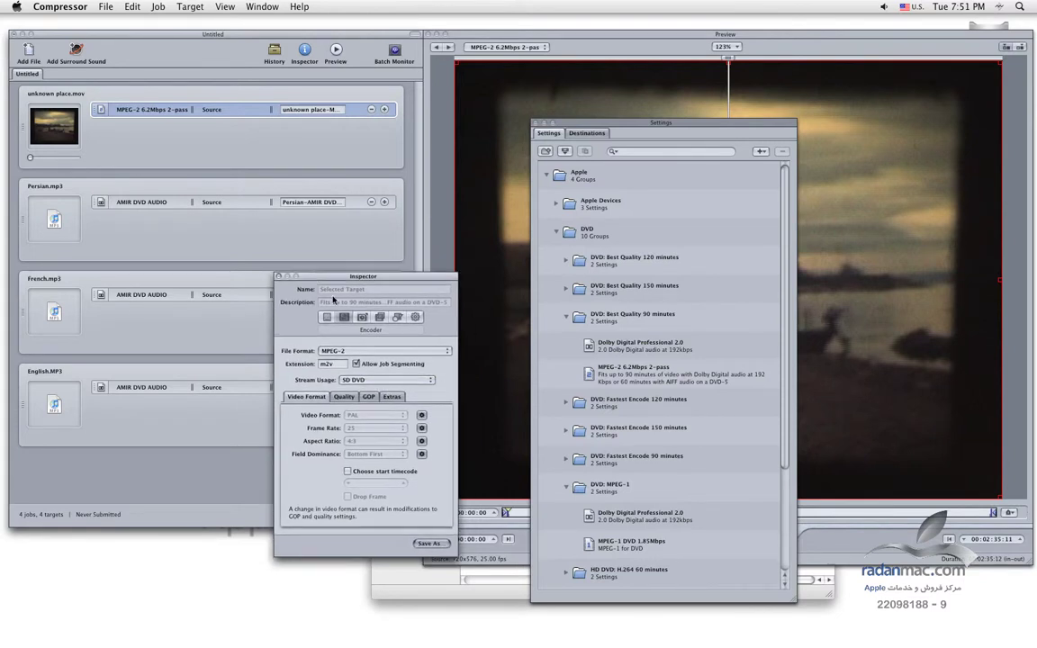
click(394, 397)
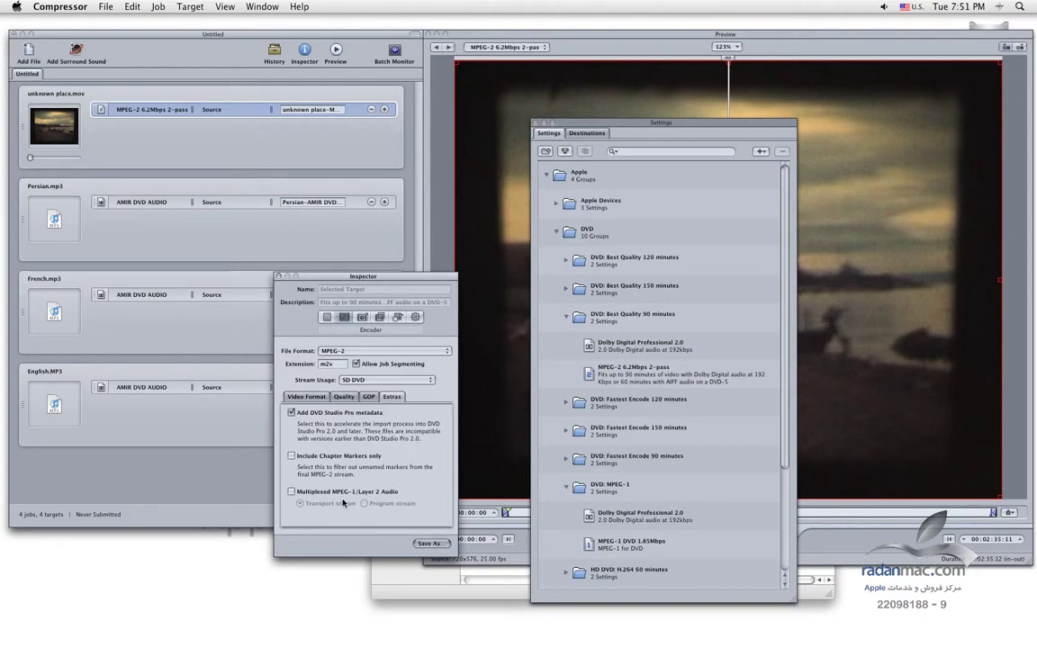
Step: Switch to Finder, view Cam.m2v in the DVD project's Backstage folder, and return to Compressor's Inspector
key(super+Tab)
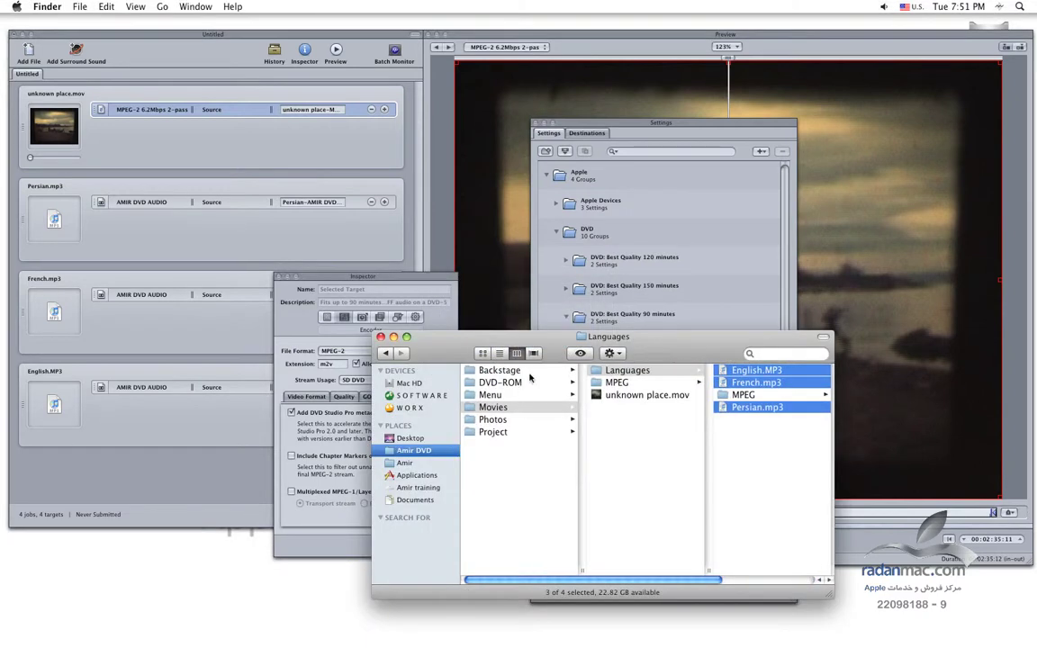
click(499, 369)
drag(612, 336, 698, 341)
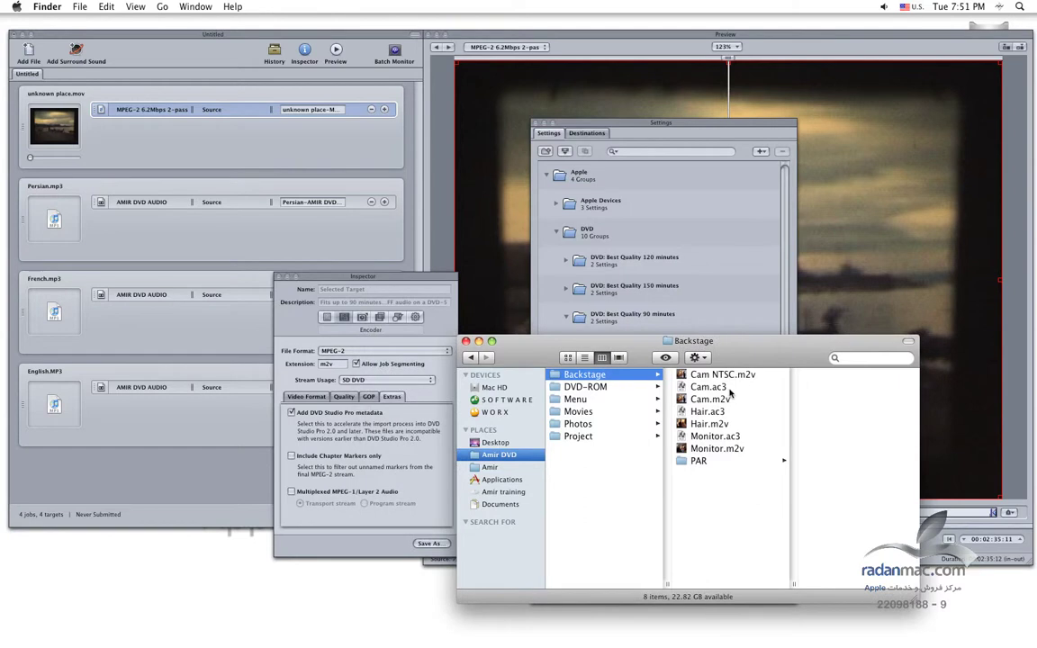
click(725, 401)
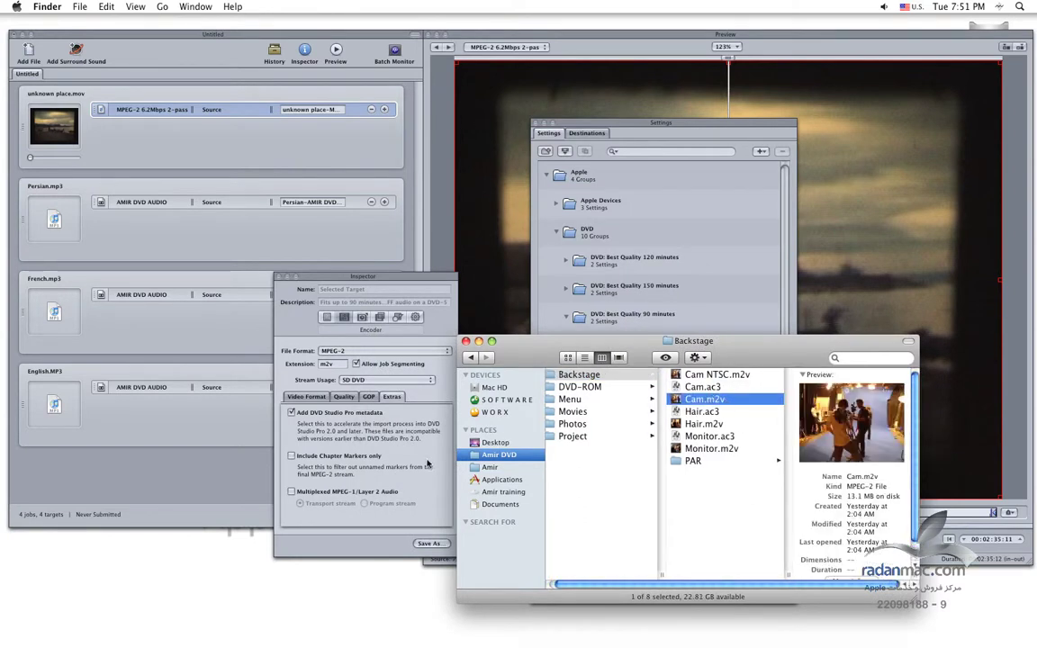
click(408, 528)
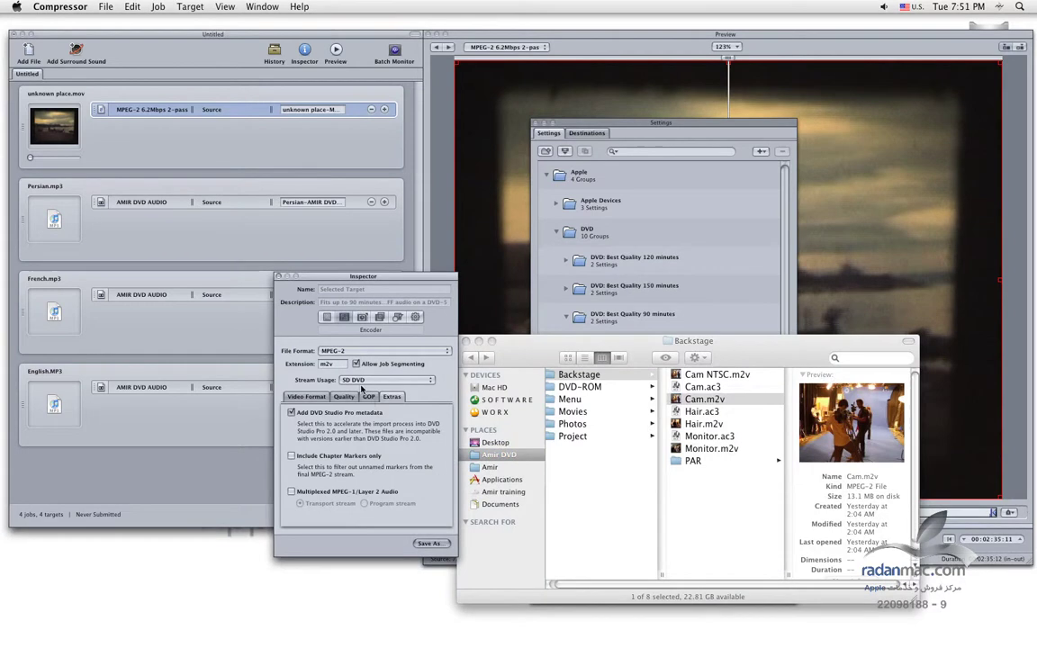
Step: Try multiplexed MPEG-1/Layer 2 audio as a program stream, turn it off again and set Stream Usage back to SD DVD
click(301, 493)
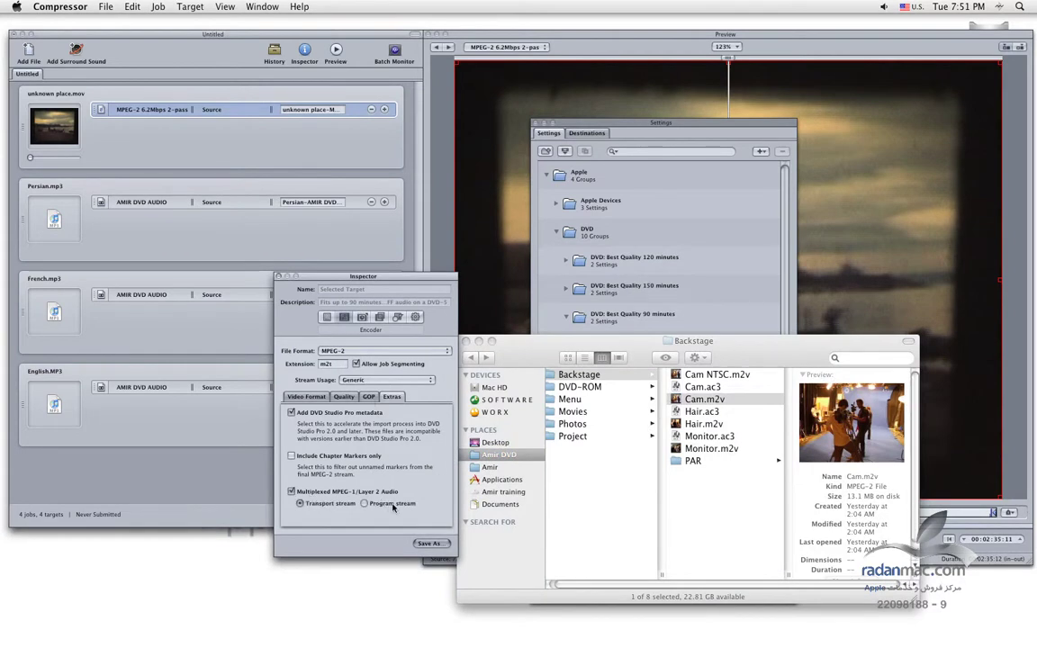
click(391, 504)
click(342, 492)
click(358, 233)
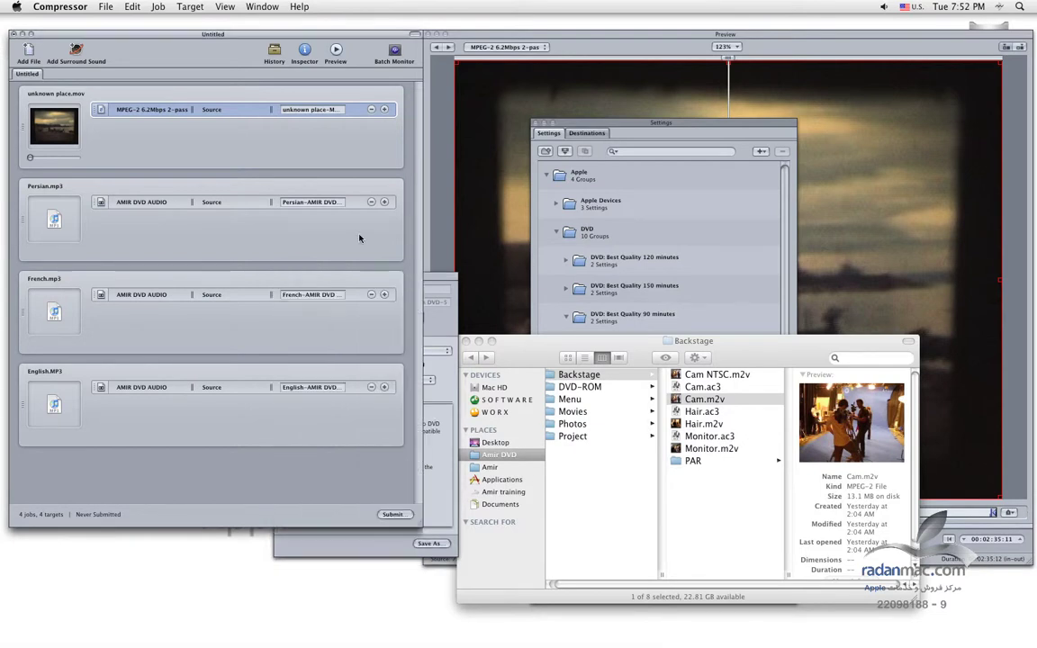
click(441, 280)
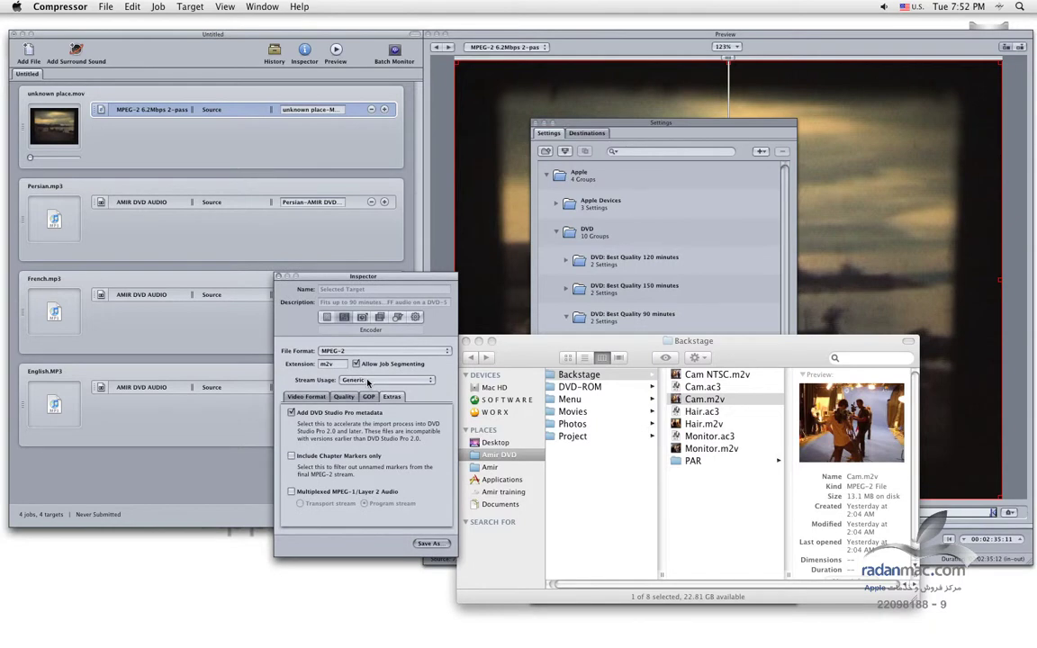
click(363, 380)
click(349, 396)
Step: Save the MPEG-2 target's encoder settings as a custom setting named AMIR DVD VIDEO
click(429, 543)
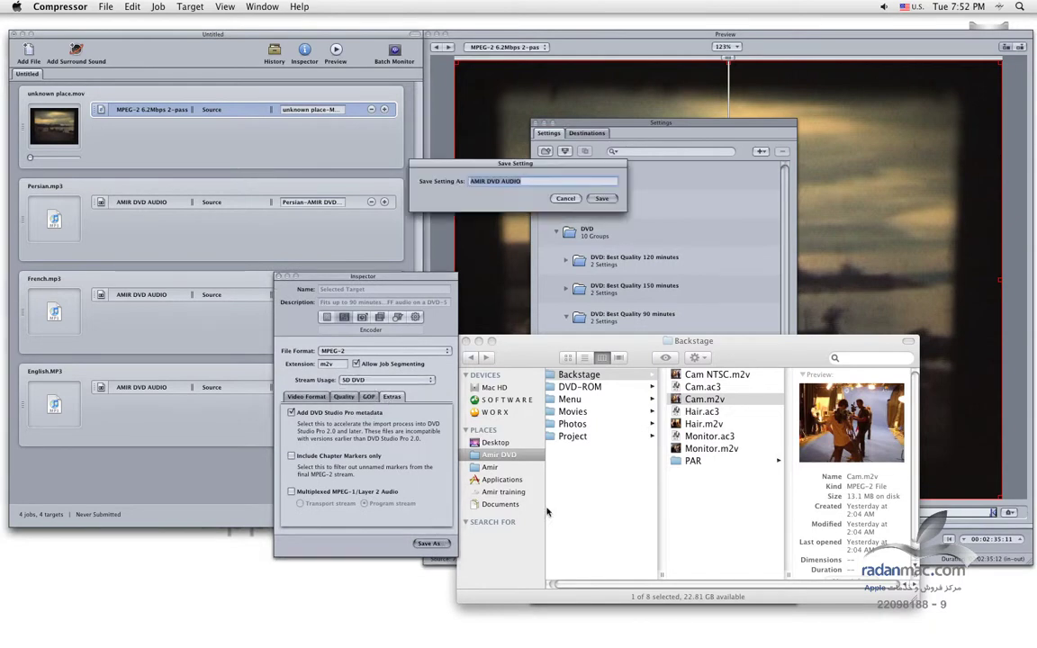
key(Right)
key(BackSpace)
key(BackSpace)
key(BackSpace)
key(BackSpace)
key(BackSpace)
text(VIDE)
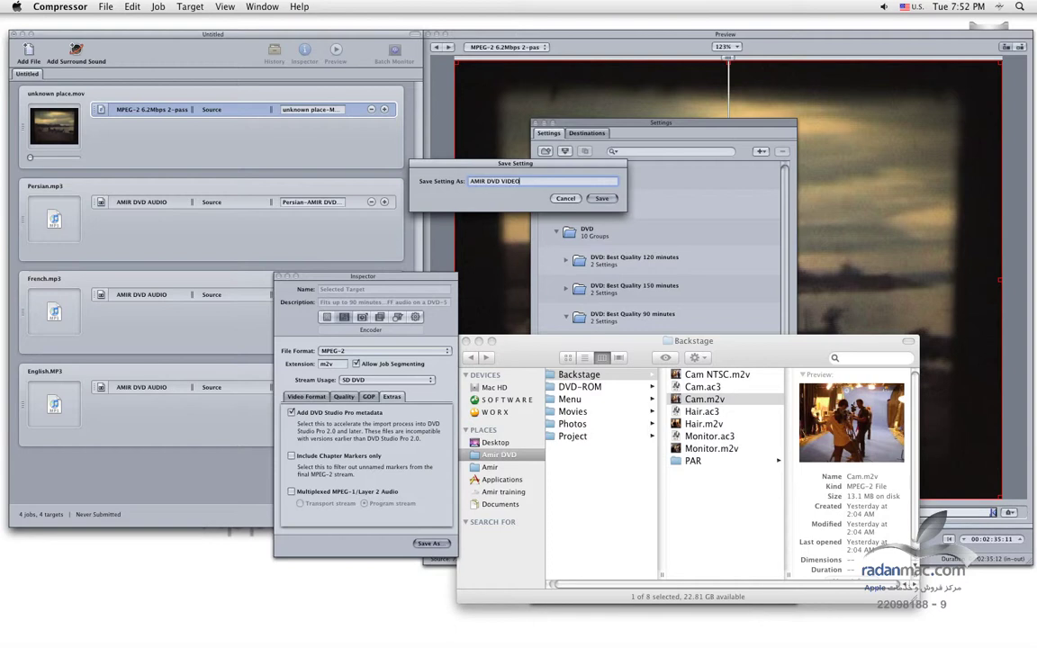
click(601, 199)
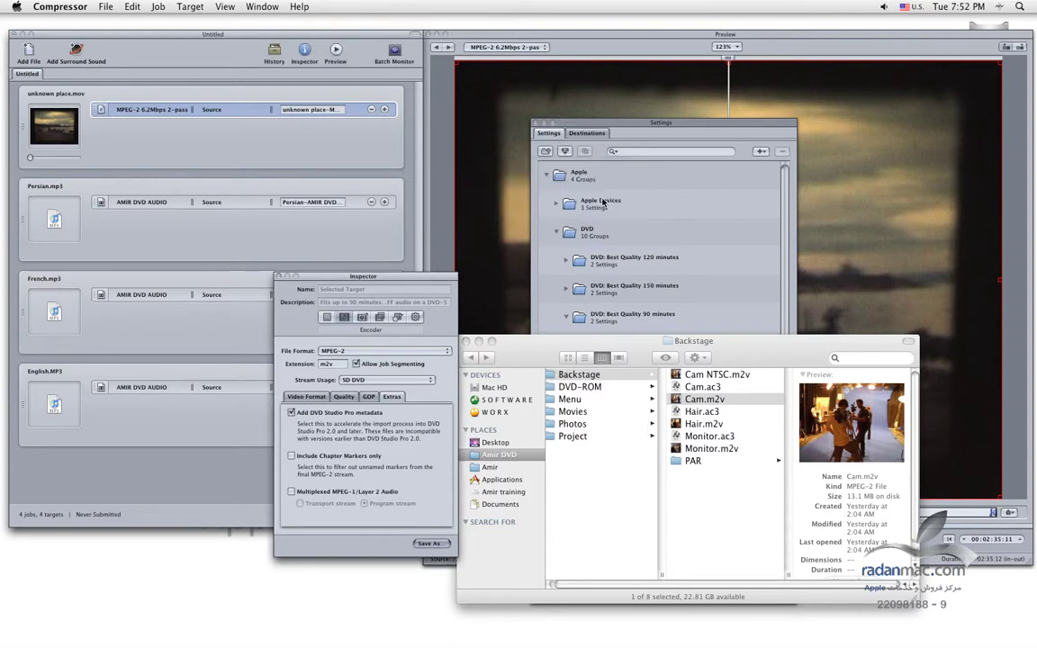
Step: Close the Inspector, collapse the Apple settings, view the saved settings in the Custom group and close the Settings window
click(278, 276)
click(618, 223)
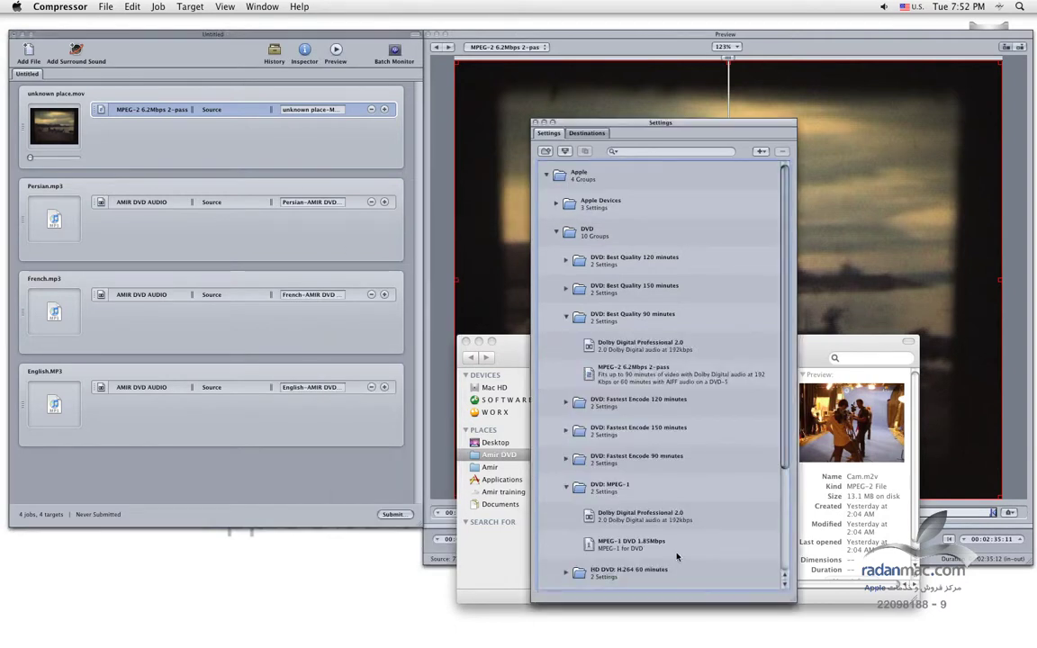
click(556, 231)
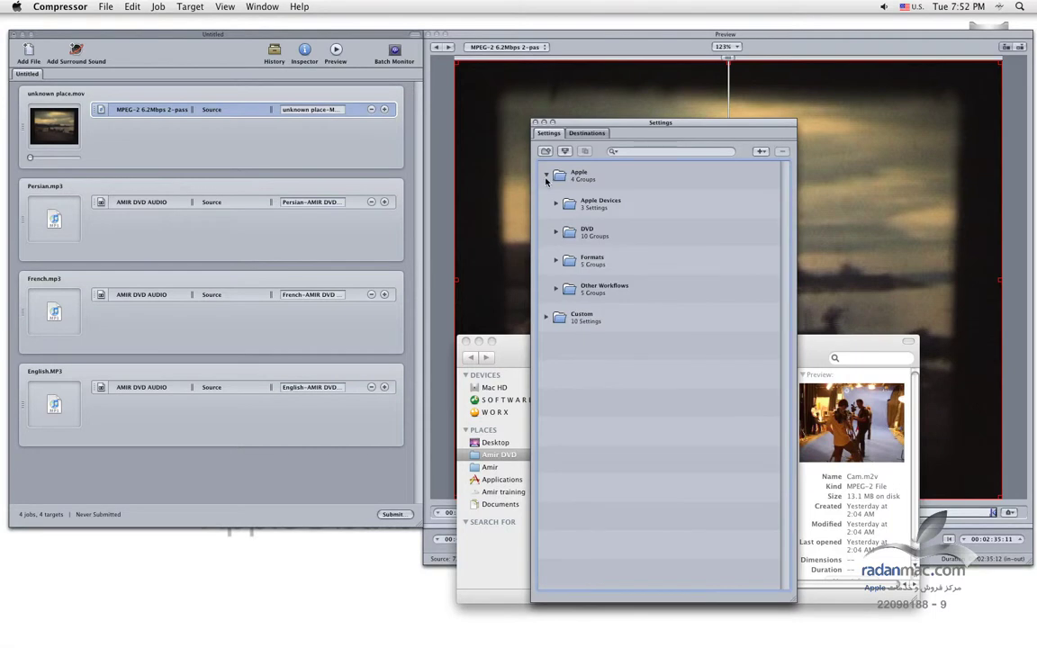
click(546, 176)
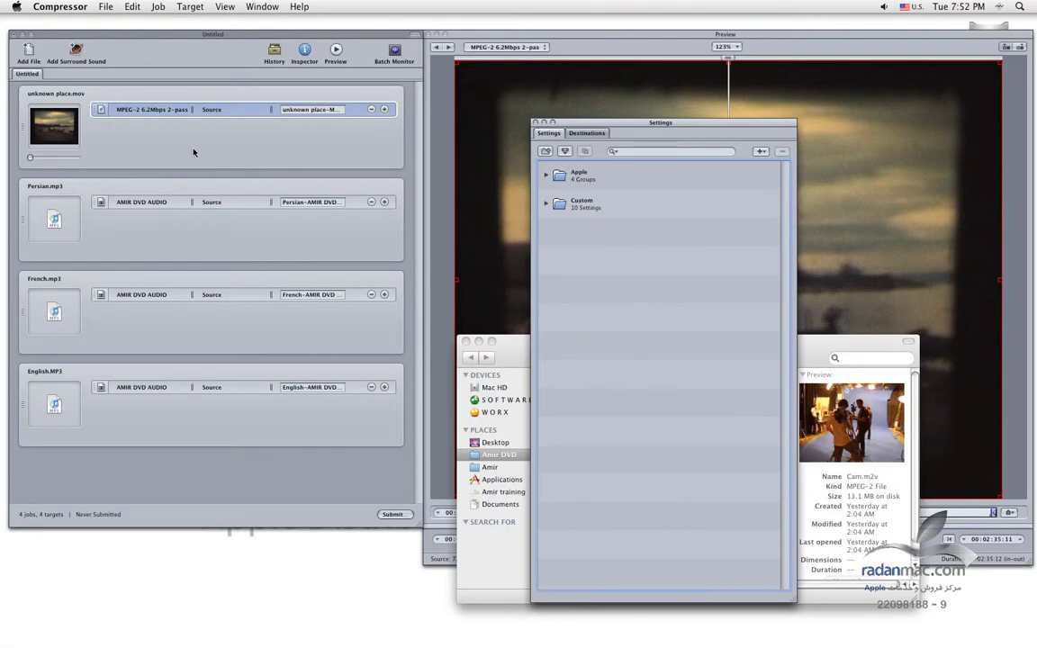
click(545, 202)
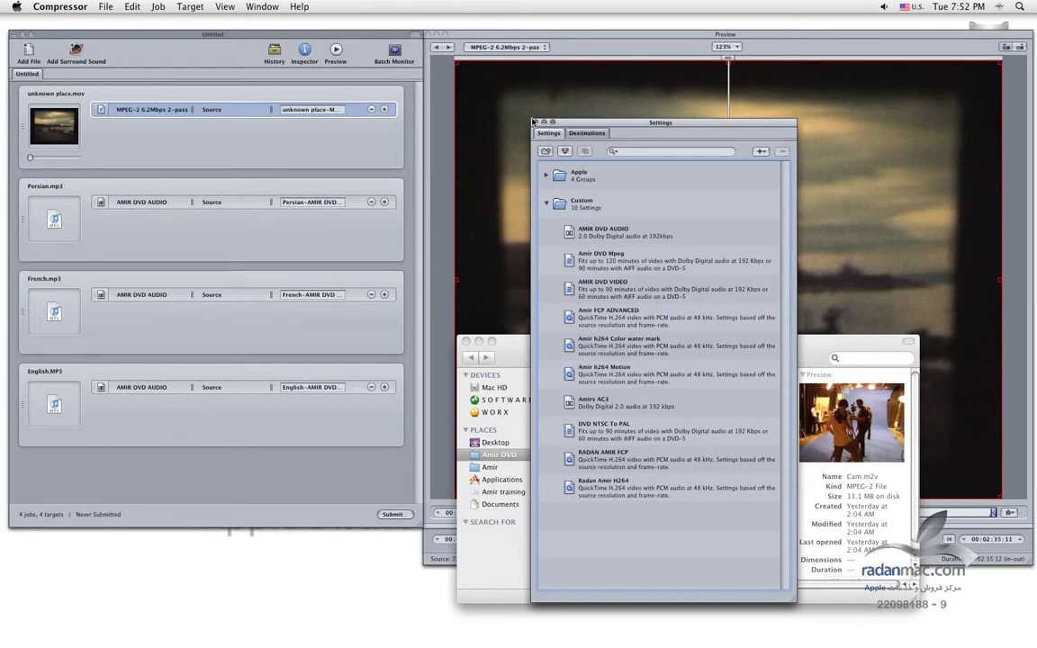
key(super+w)
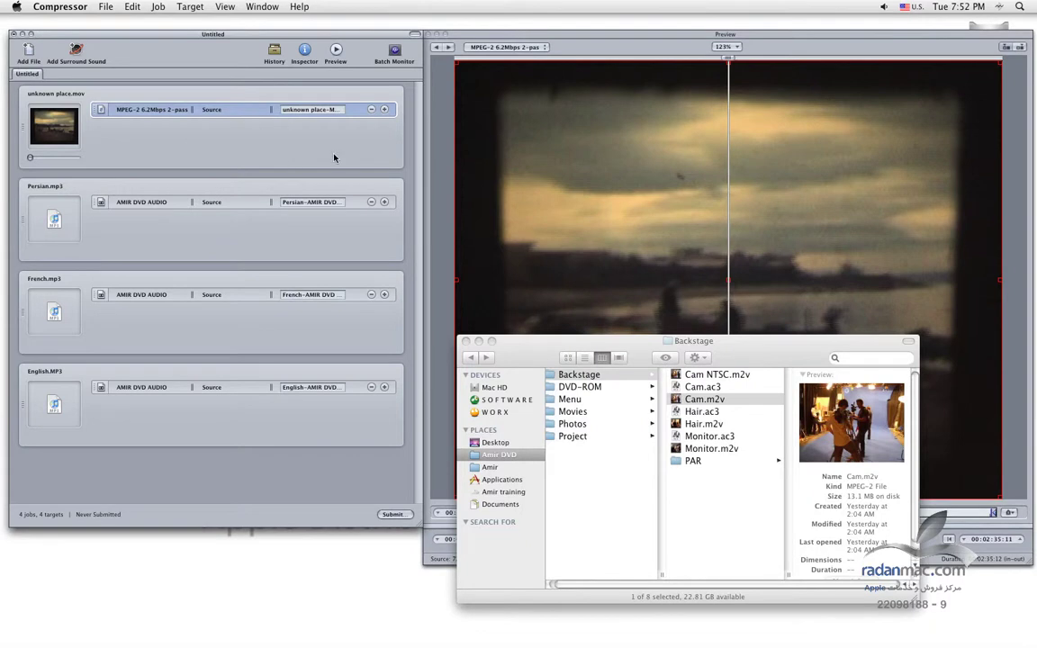
Step: Reopen the Settings window, collapse the Custom group and look through the Apple Devices presets
click(262, 7)
click(270, 149)
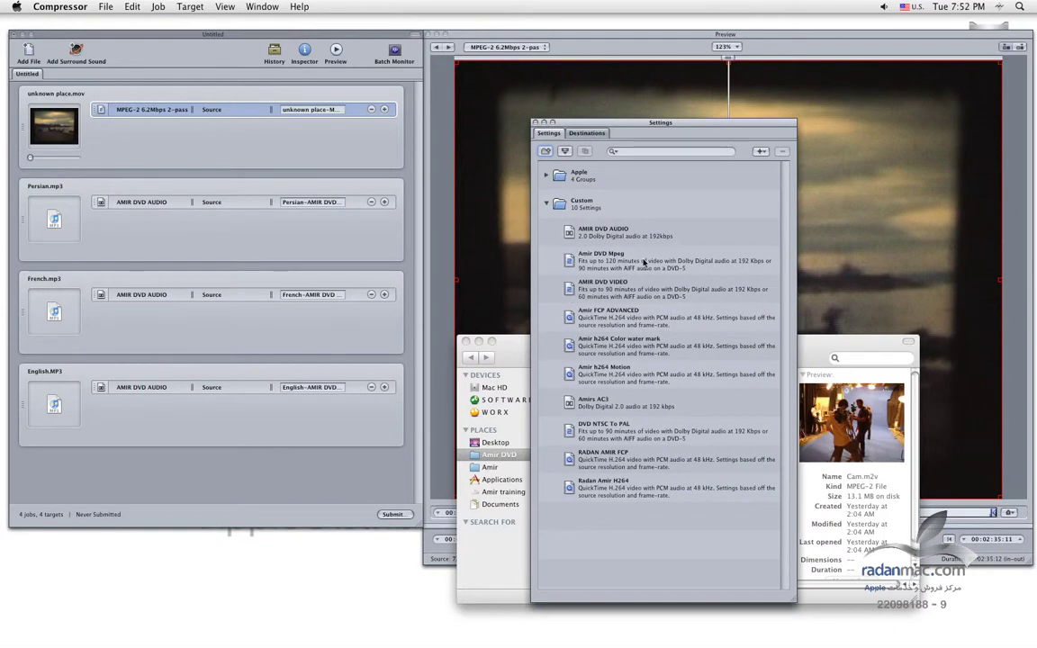
click(545, 202)
click(545, 175)
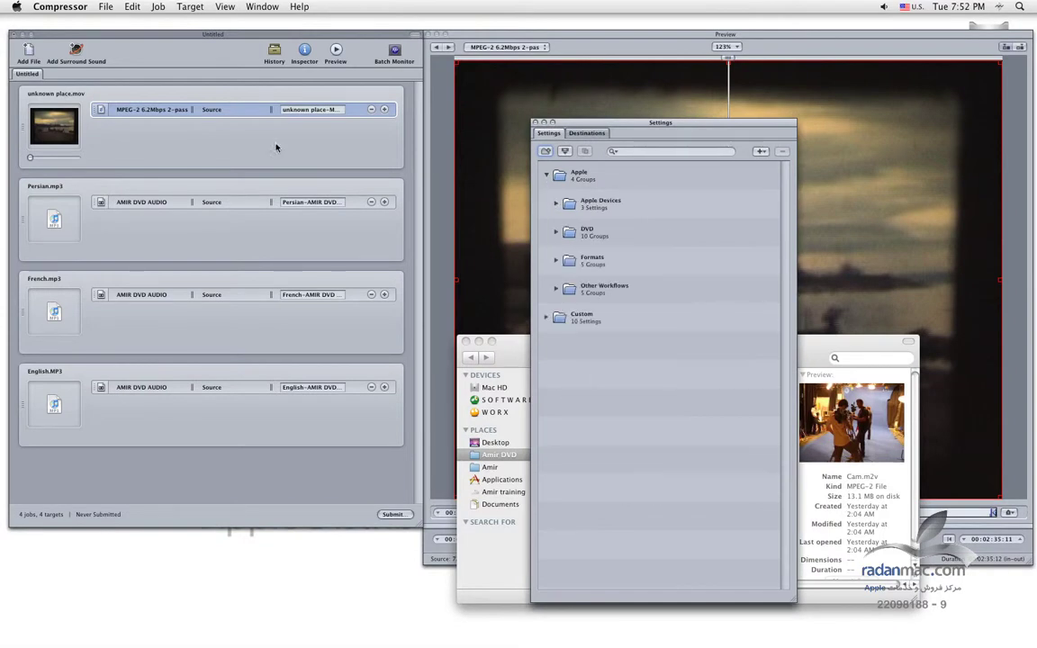
click(556, 203)
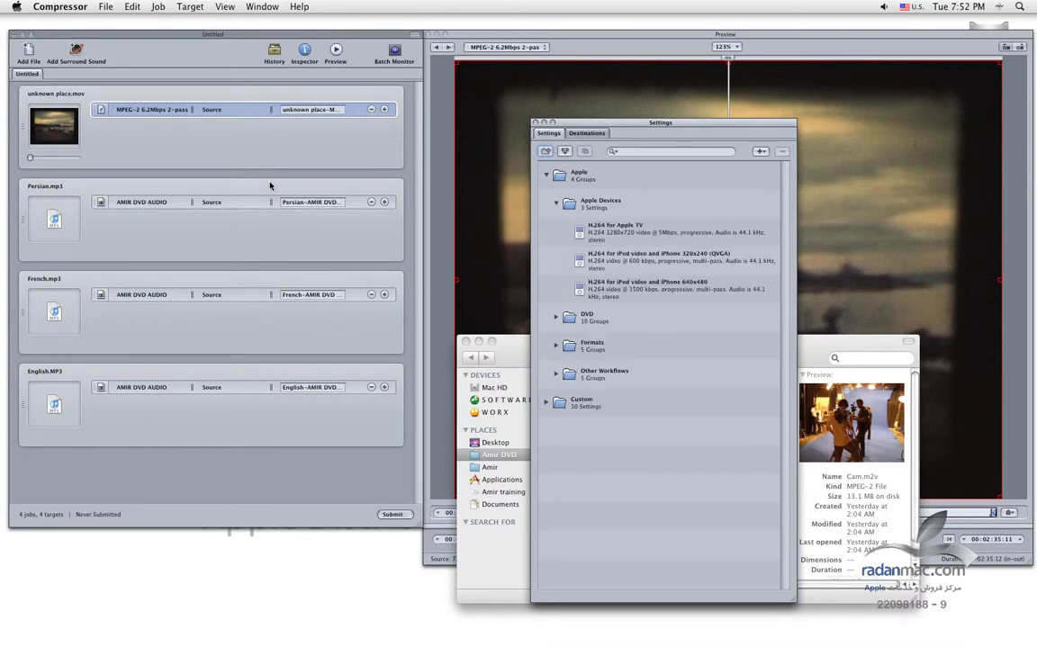
click(557, 202)
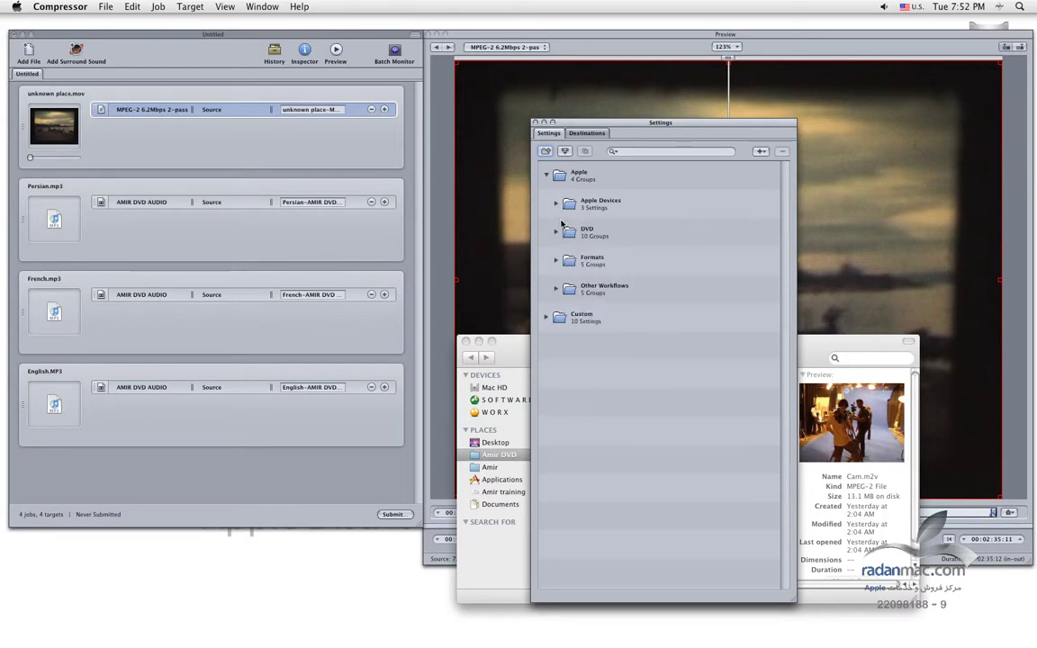
Step: Look through the DVD preset groups and the Apple Devices presets once more, and close the Settings window
click(557, 233)
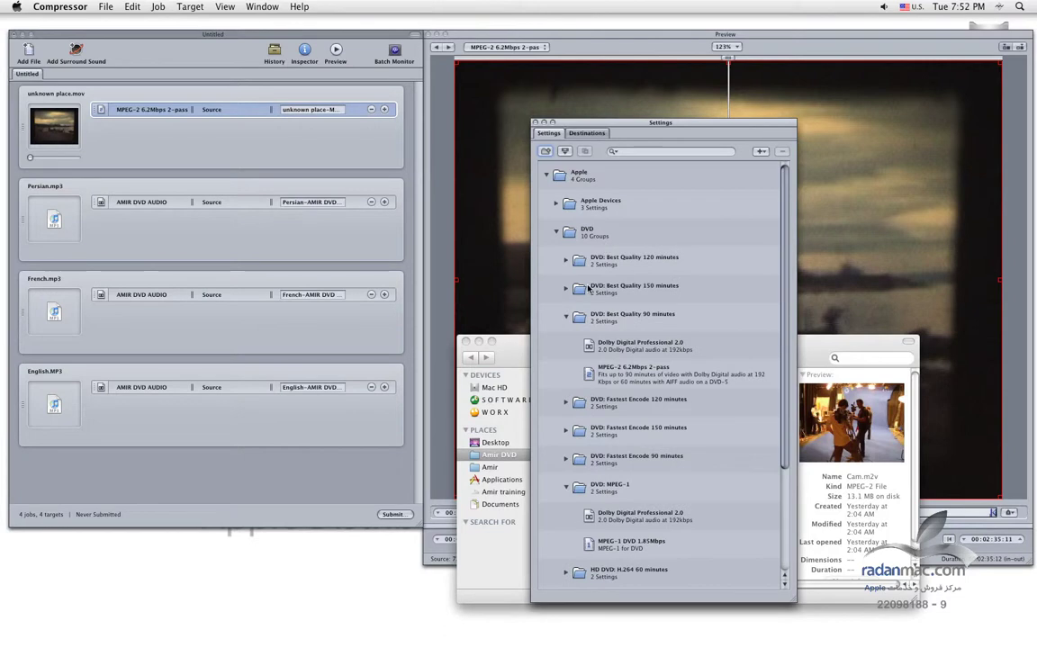
click(567, 318)
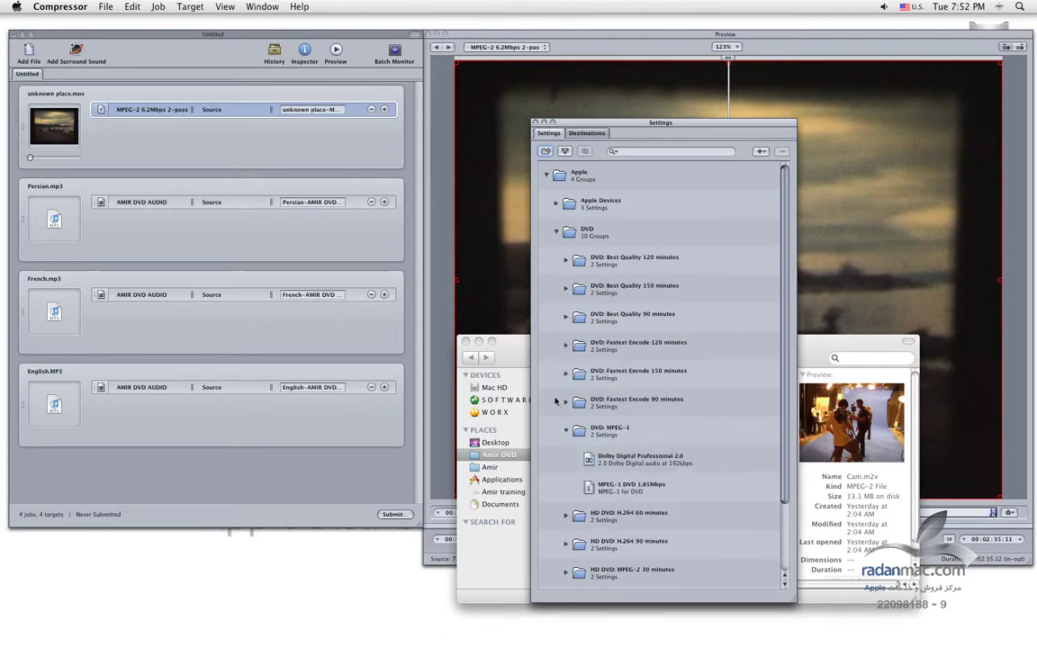
click(565, 432)
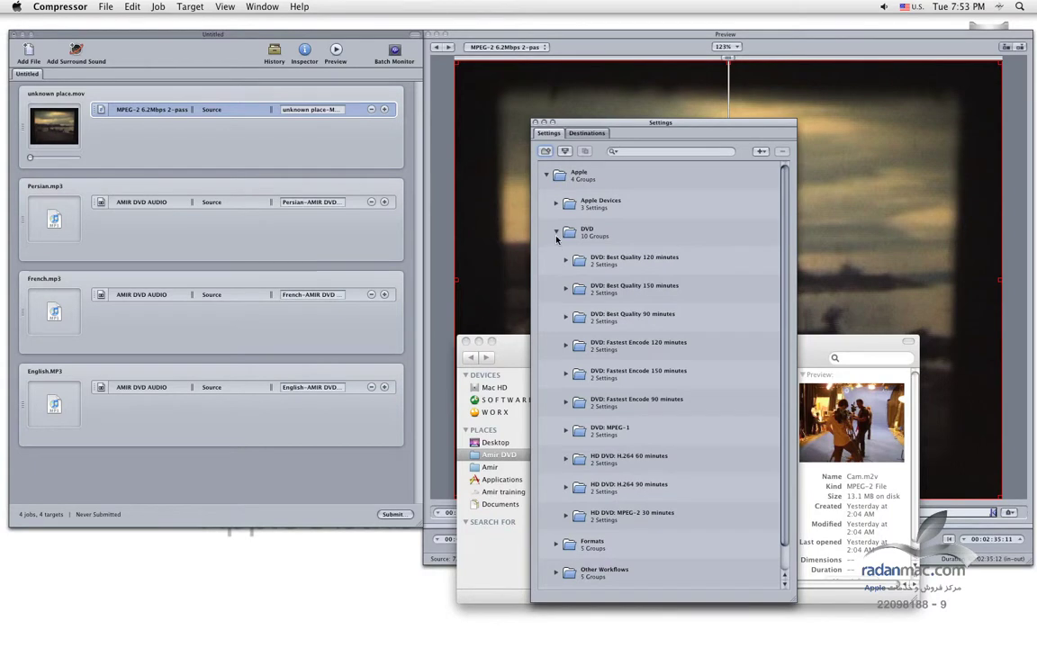
click(556, 231)
click(559, 206)
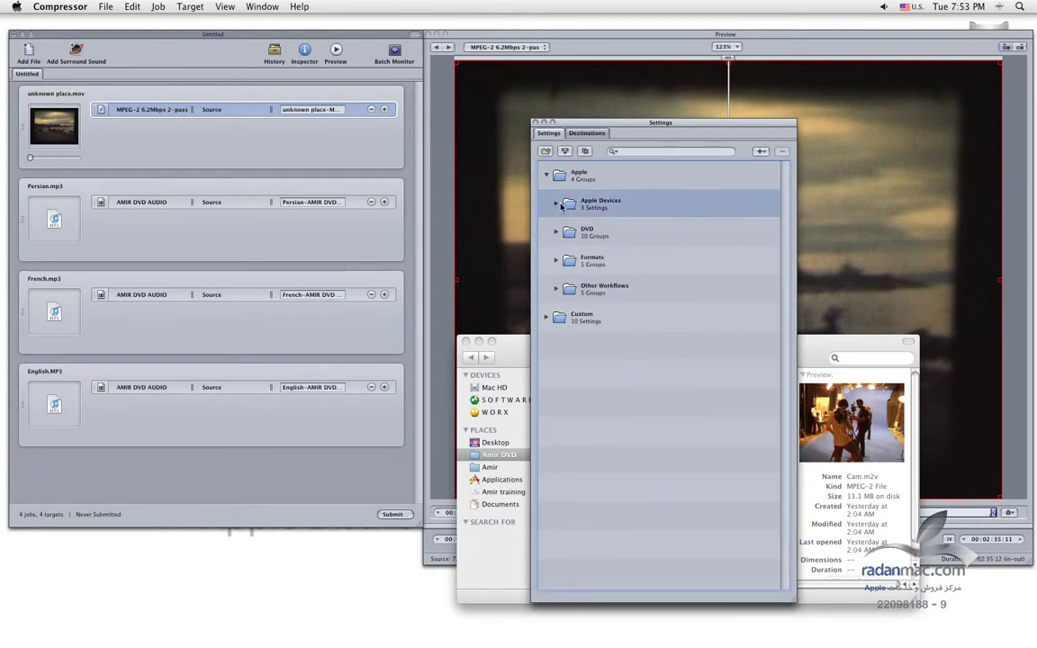
click(558, 206)
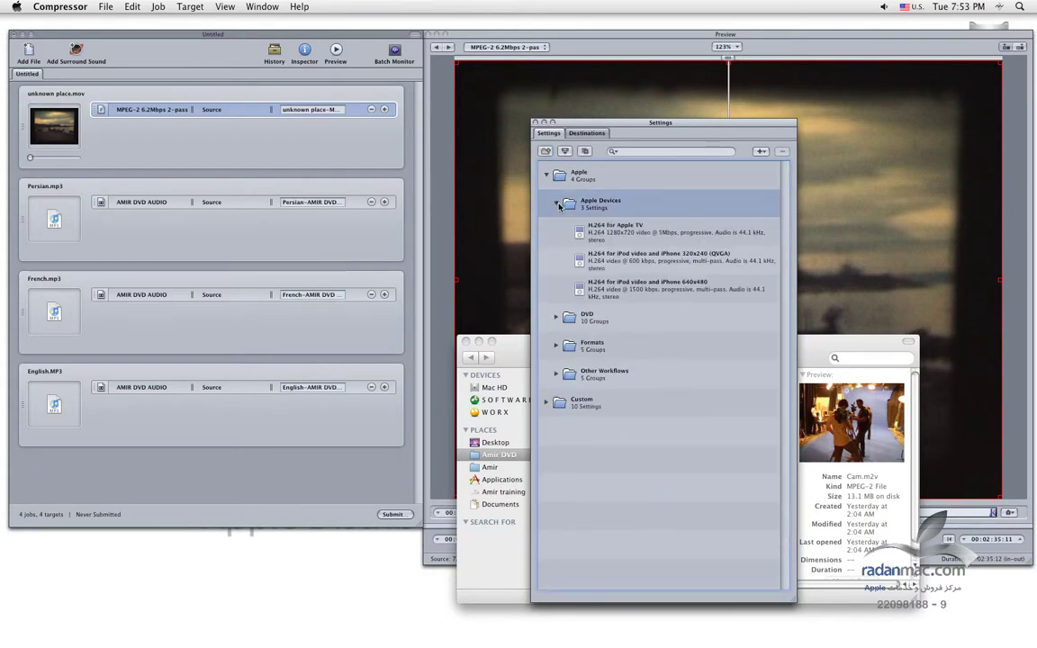
click(557, 204)
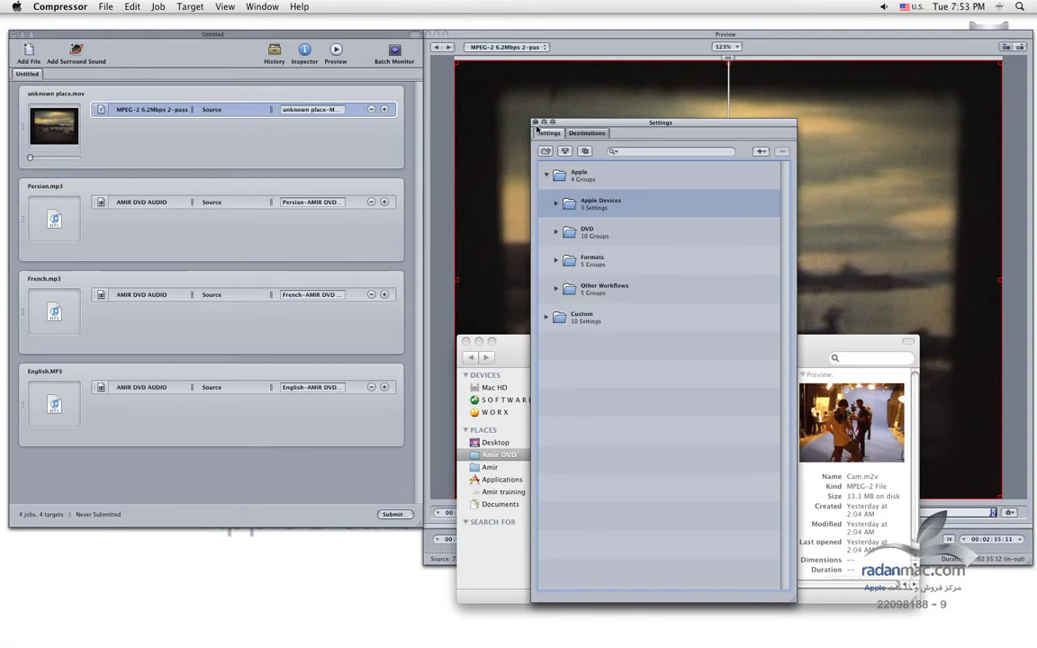
click(536, 124)
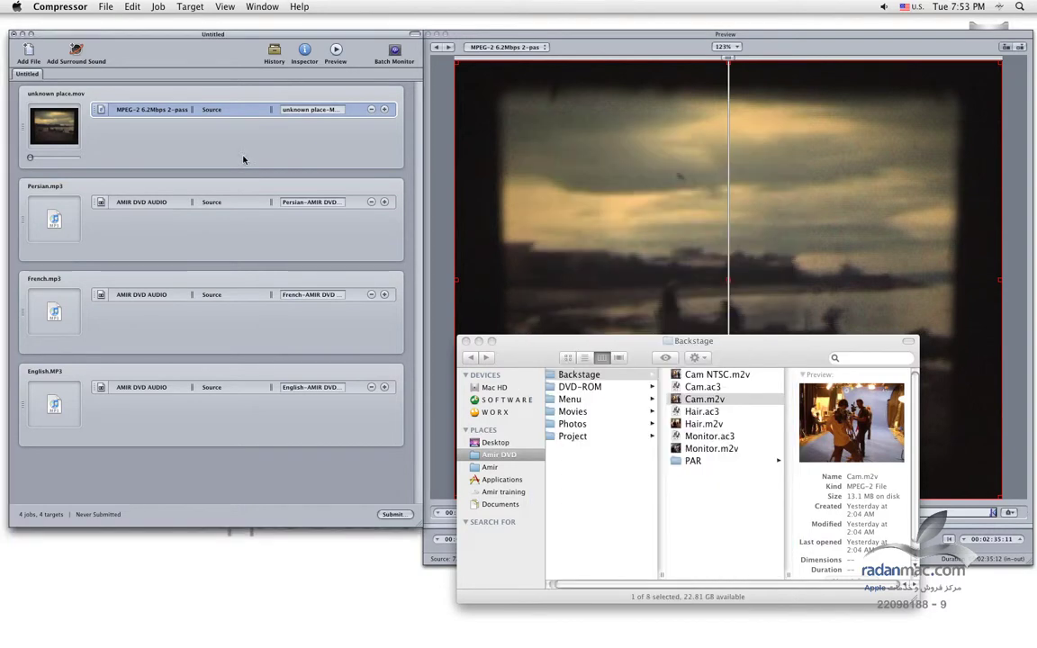
click(256, 6)
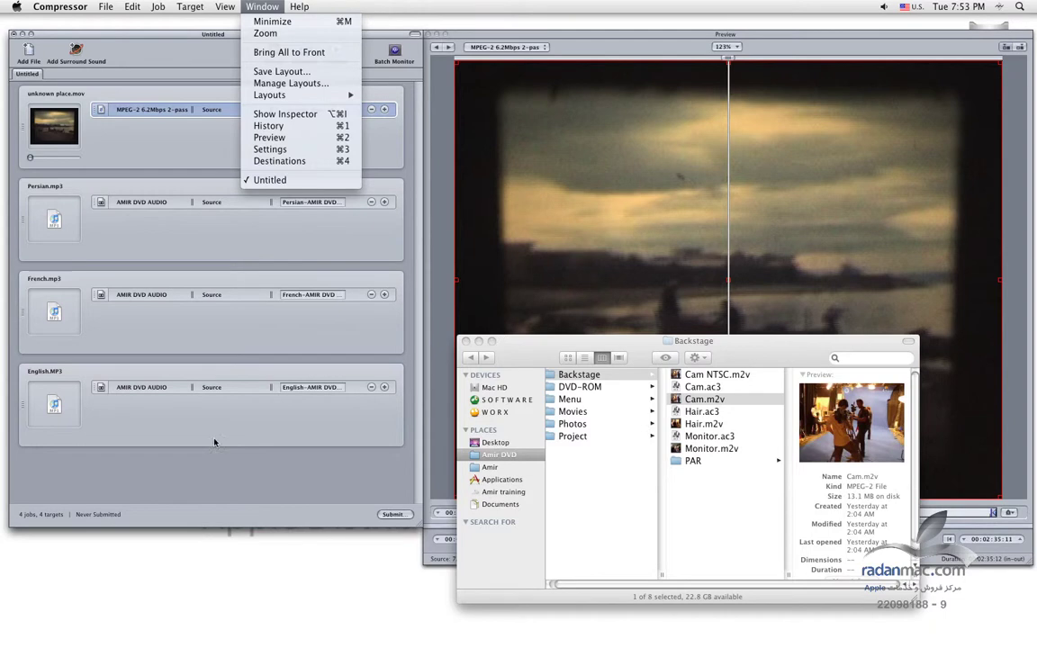
click(273, 199)
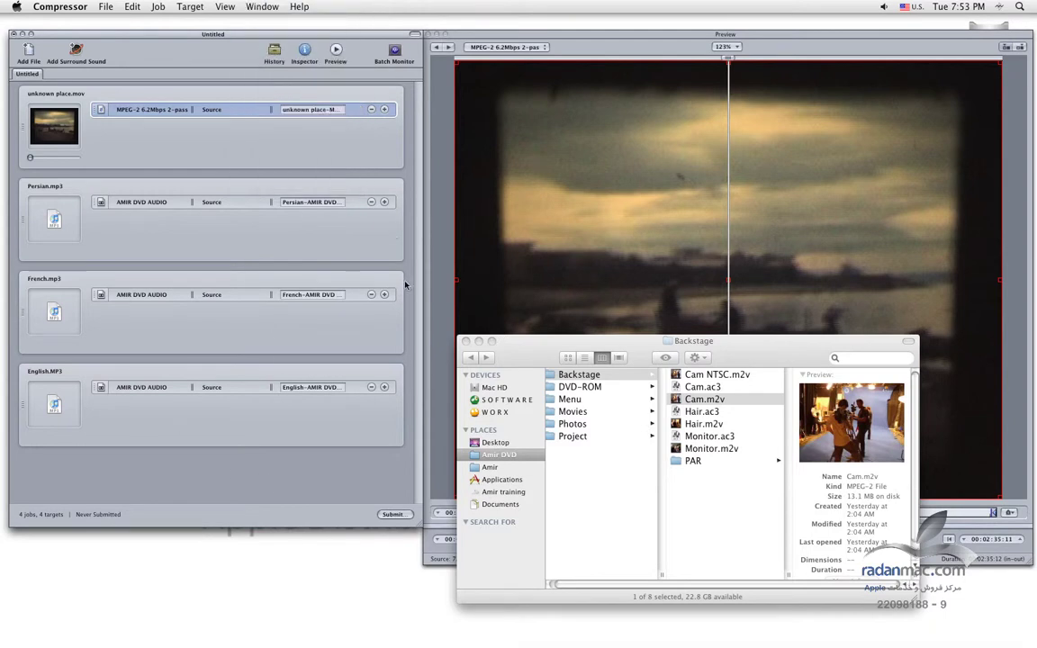
Step: Submit the batch as "unknown place" to the This Computer cluster with High priority
click(378, 514)
click(392, 514)
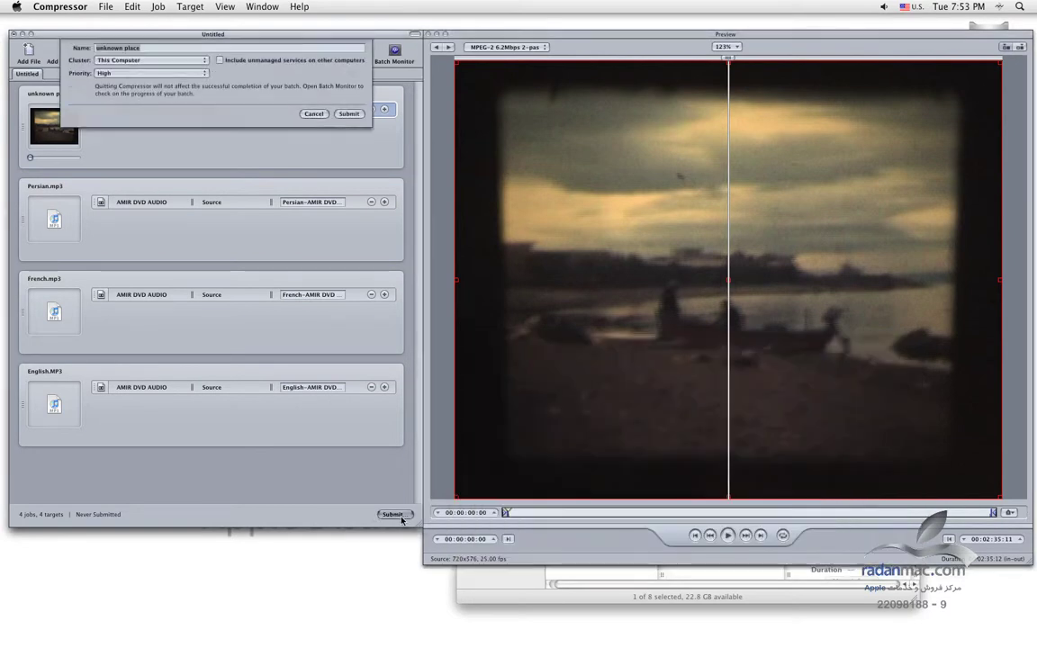
click(350, 115)
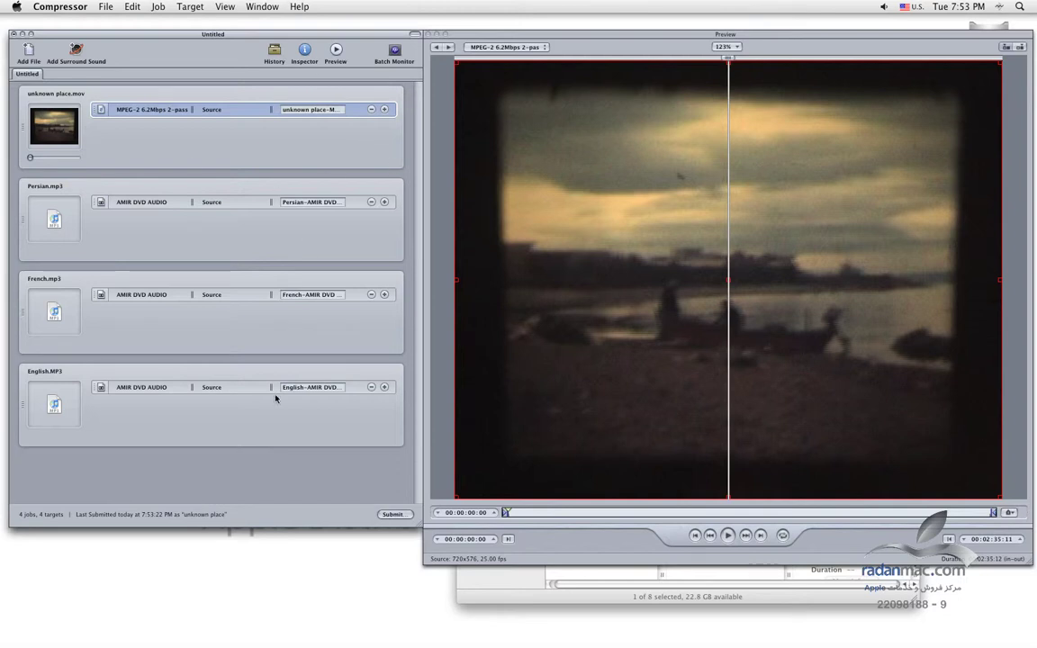
Step: Open the Batch Monitor and expand This Computer's submitted batch to check the progress of its jobs
click(396, 51)
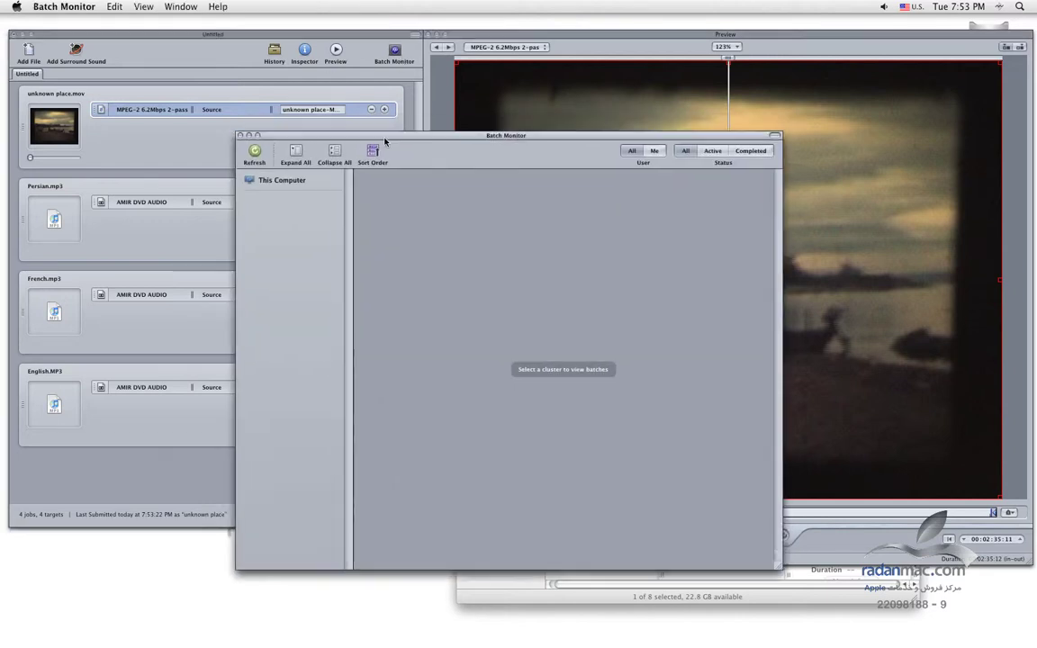
click(304, 194)
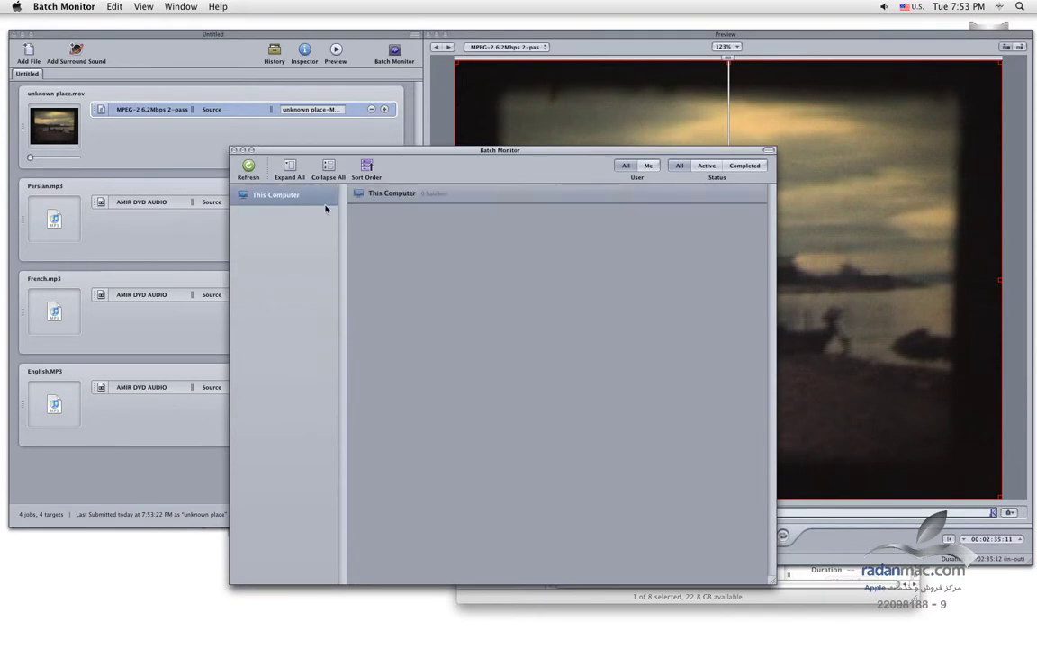
click(361, 213)
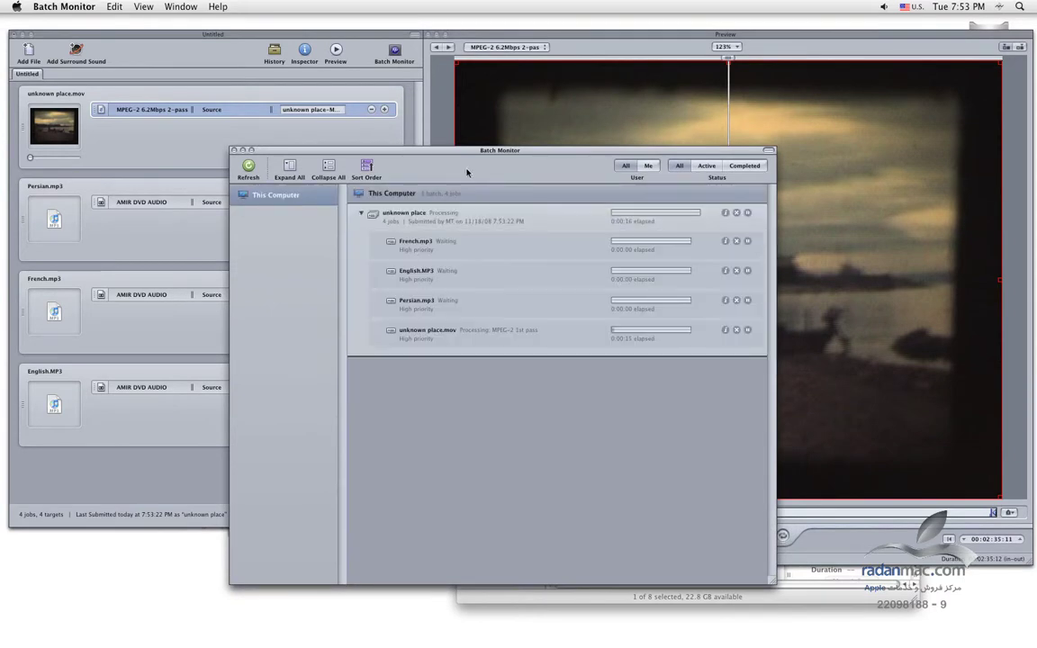
drag(439, 160, 417, 180)
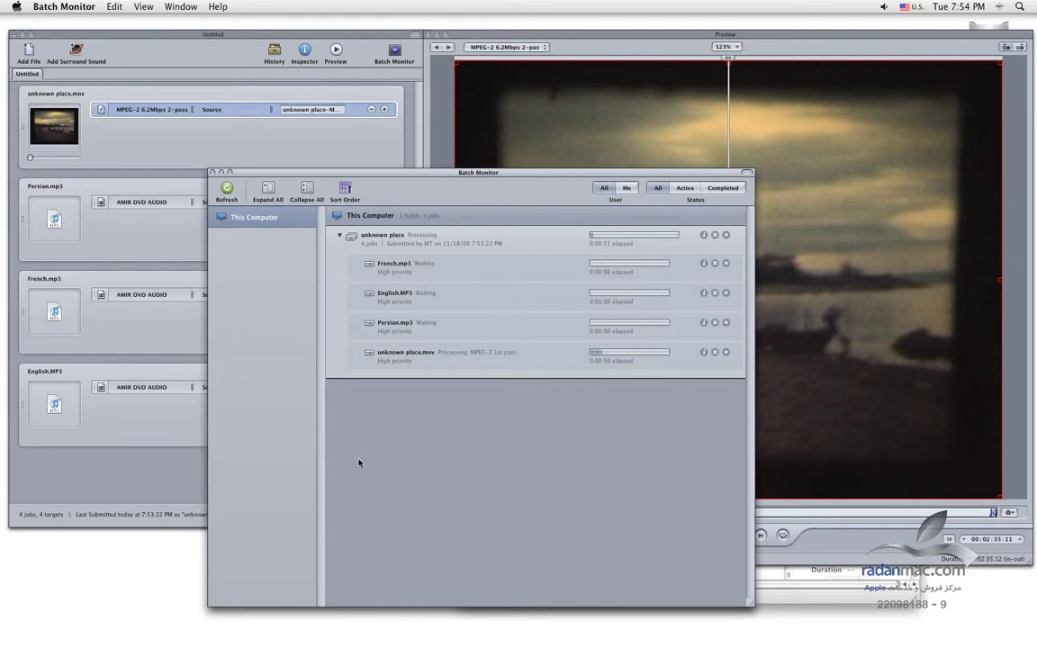
Step: Switch to Finder and launch Activity Monitor from the Utilities folder in Applications
click(167, 550)
key(super+Tab)
key(super+Tab)
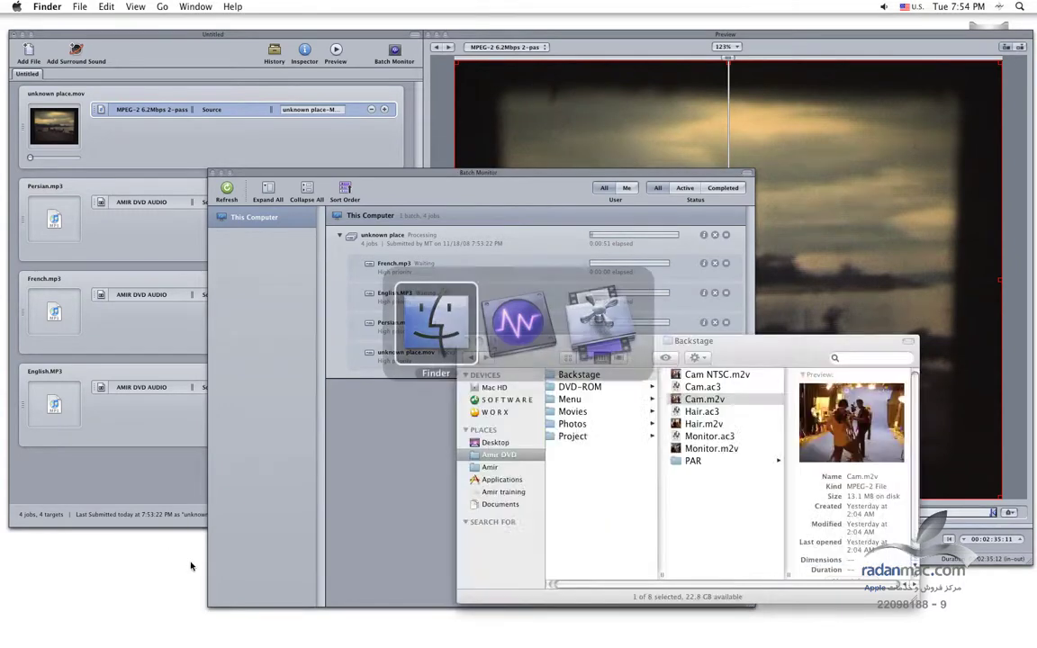
key(super+shift+a)
scroll(614, 529, down, 2)
scroll(614, 529, down, 10)
click(620, 522)
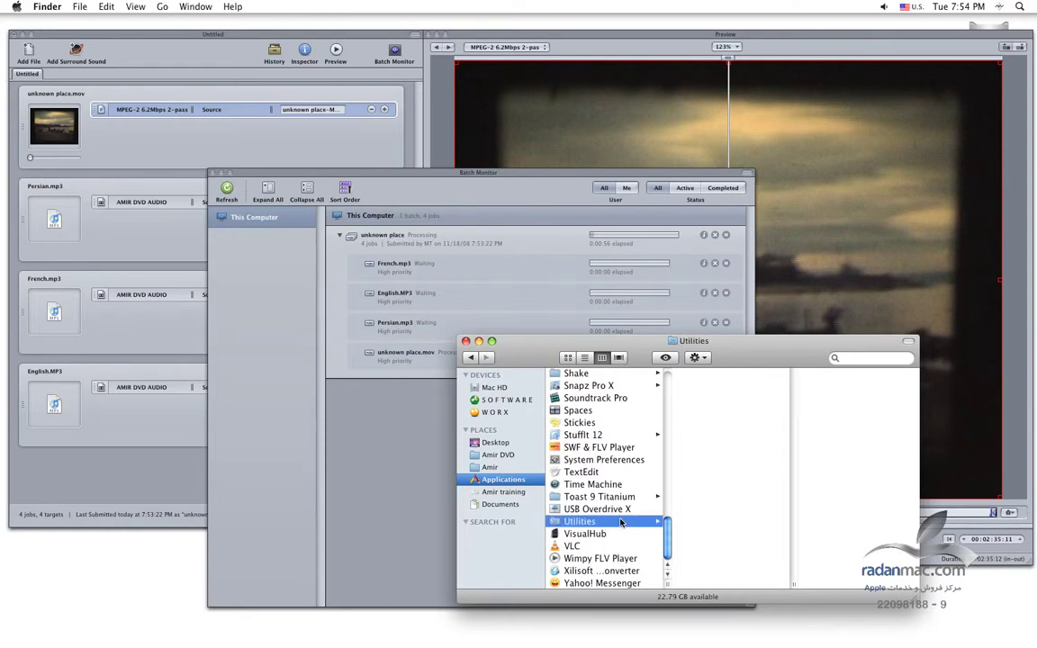
click(725, 375)
double_click(729, 376)
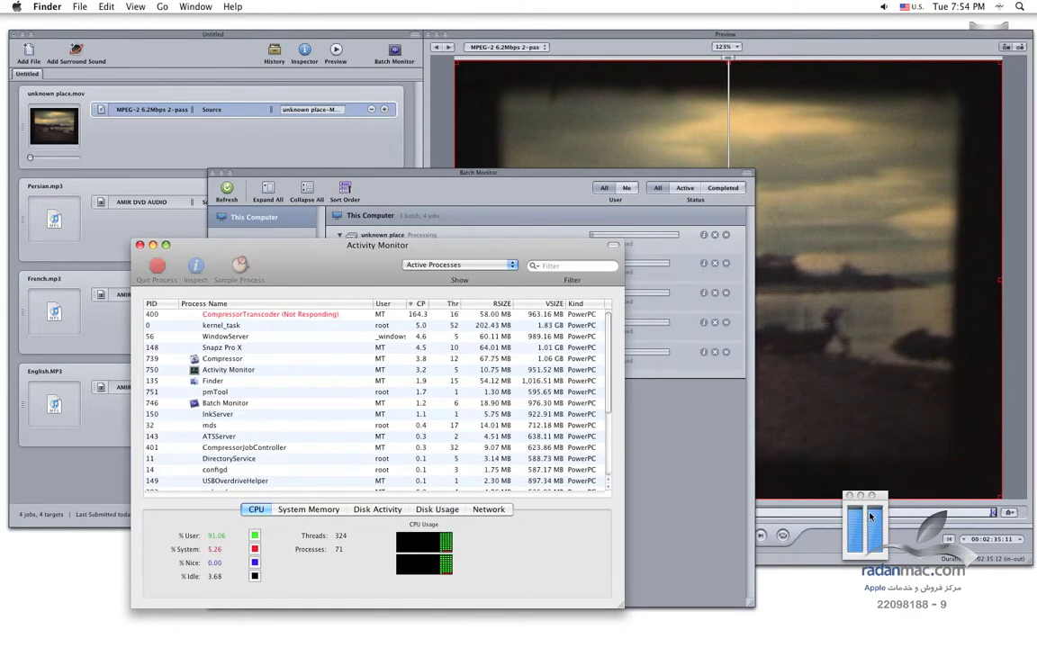
Step: Check the encoder's CPU usage in Activity Monitor and the job progress in Batch Monitor, and quit Activity Monitor
drag(525, 248, 484, 271)
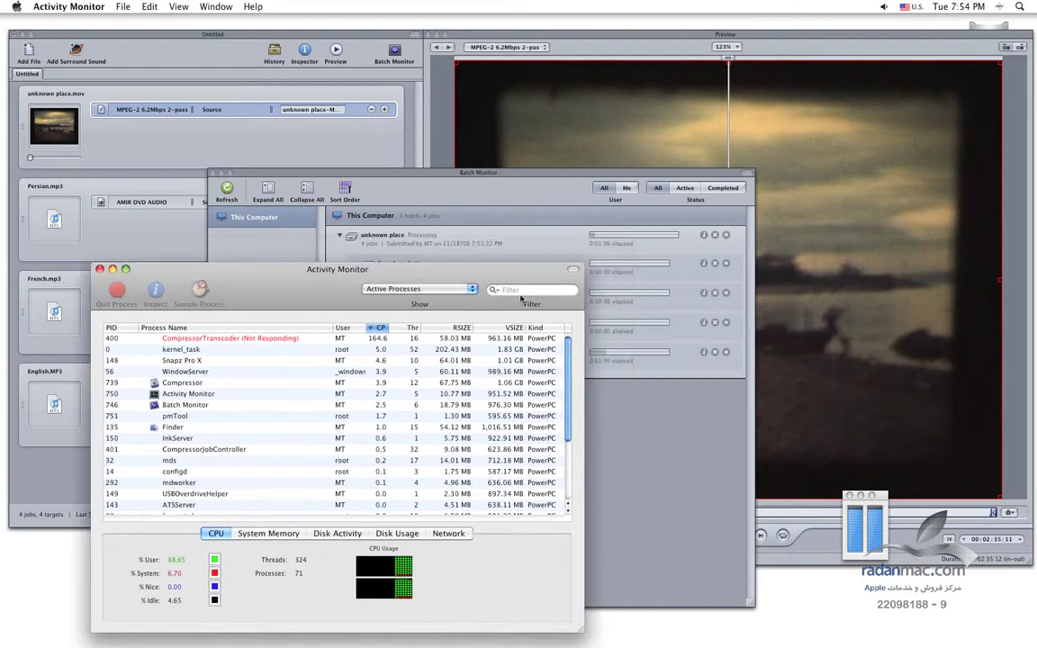
click(599, 395)
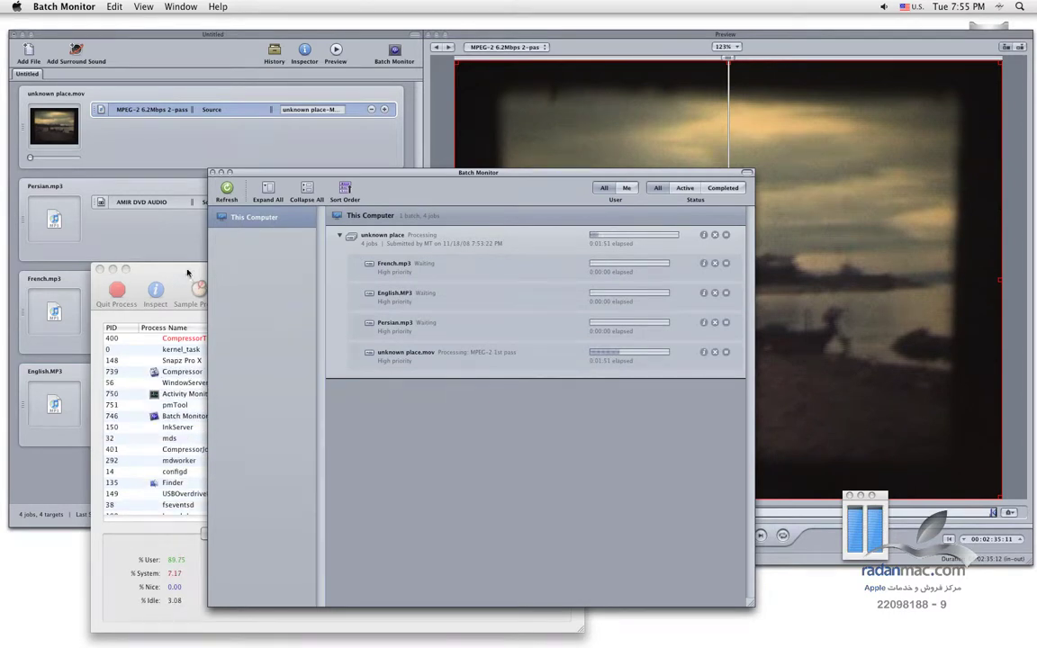
key(super+Tab)
key(super+q)
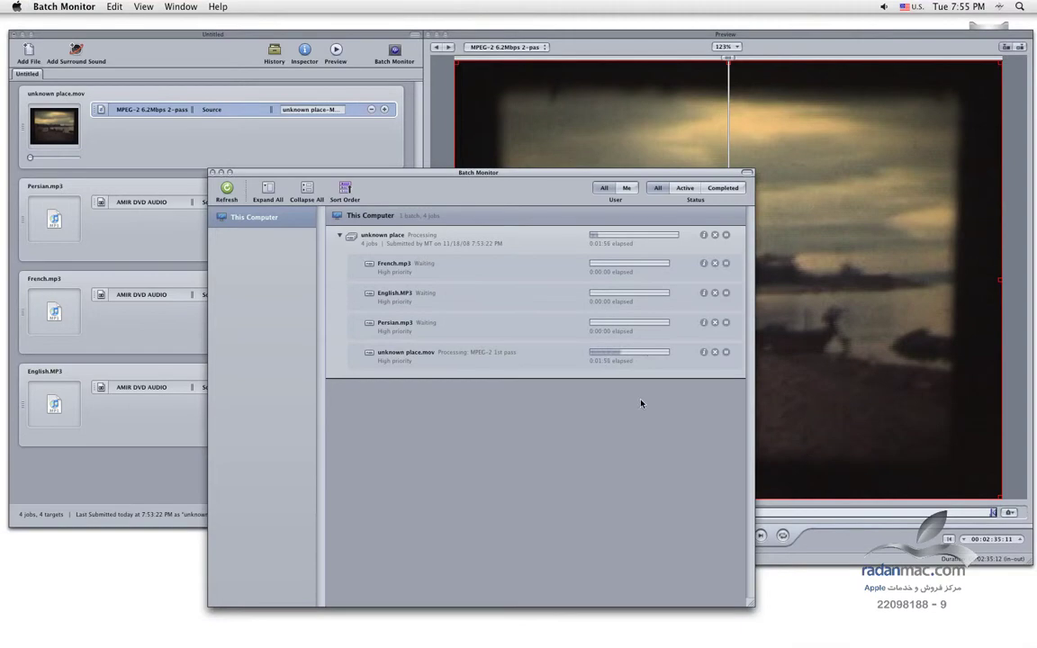